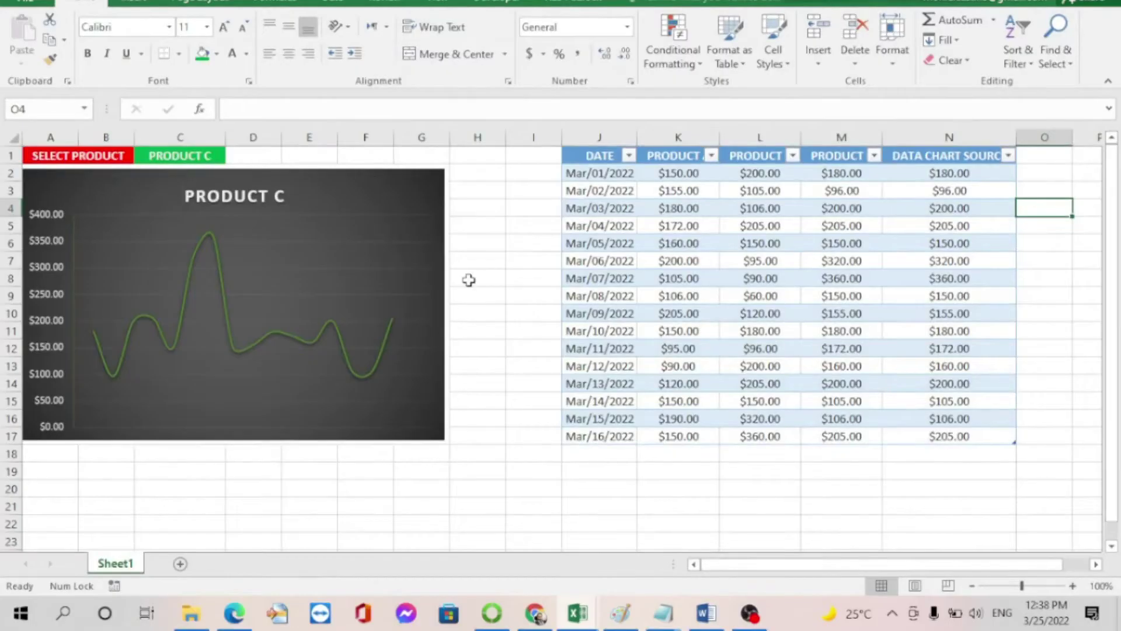
- Inspect the empty cells H2:I17 and the Mar/04/2022 date beside the demo chart
click(506, 213)
click(466, 173)
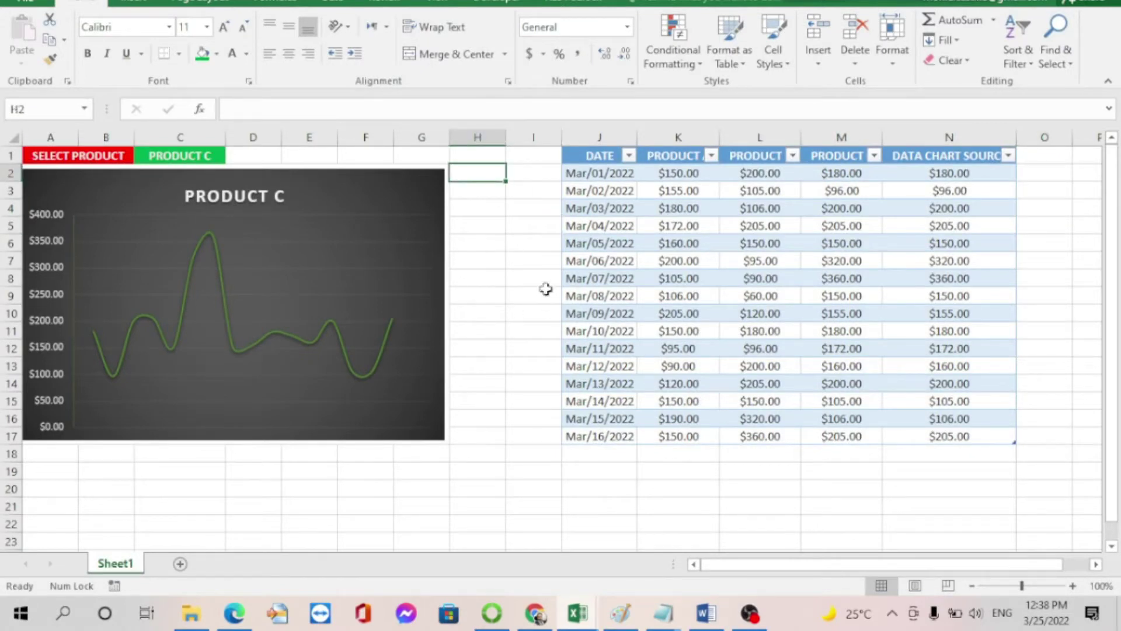
click(251, 157)
click(542, 215)
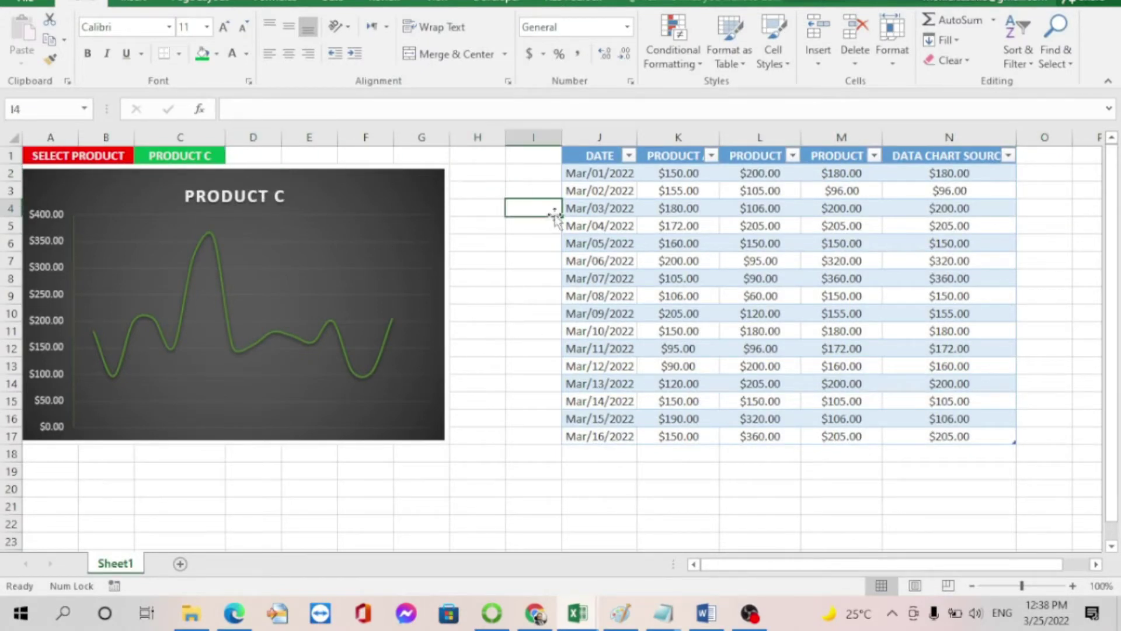
click(518, 190)
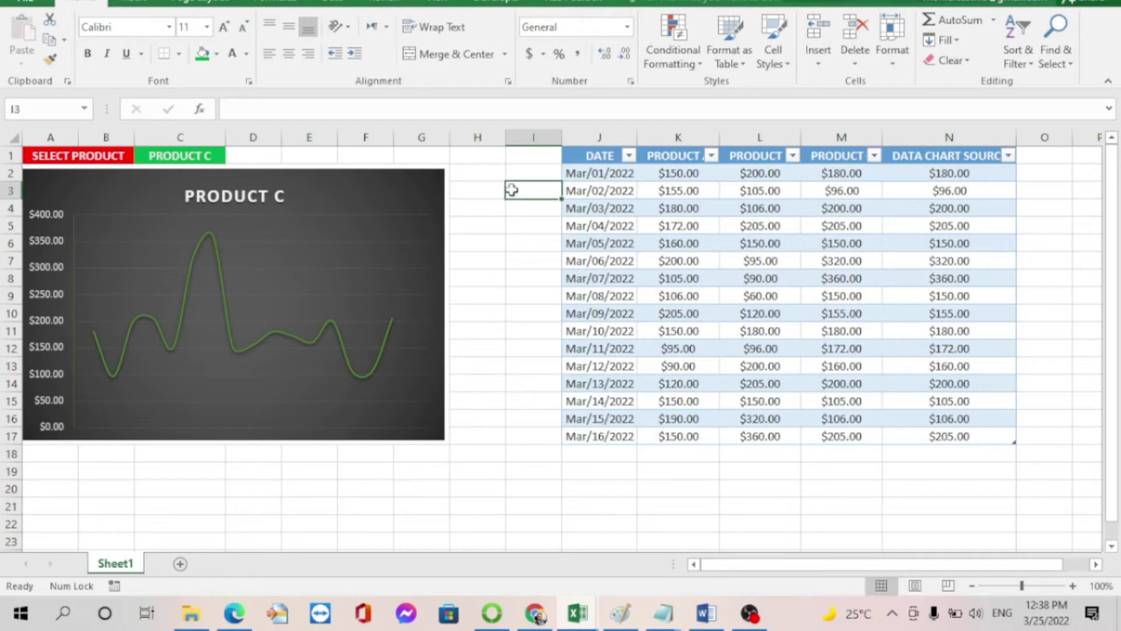
click(473, 190)
click(470, 174)
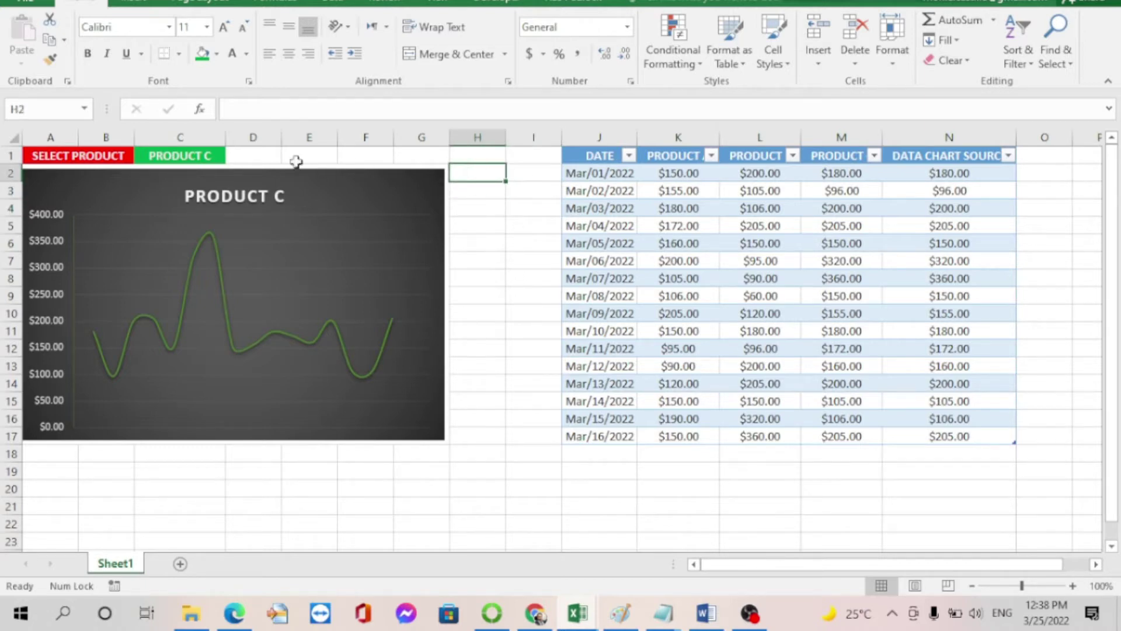
click(221, 153)
click(278, 156)
click(482, 229)
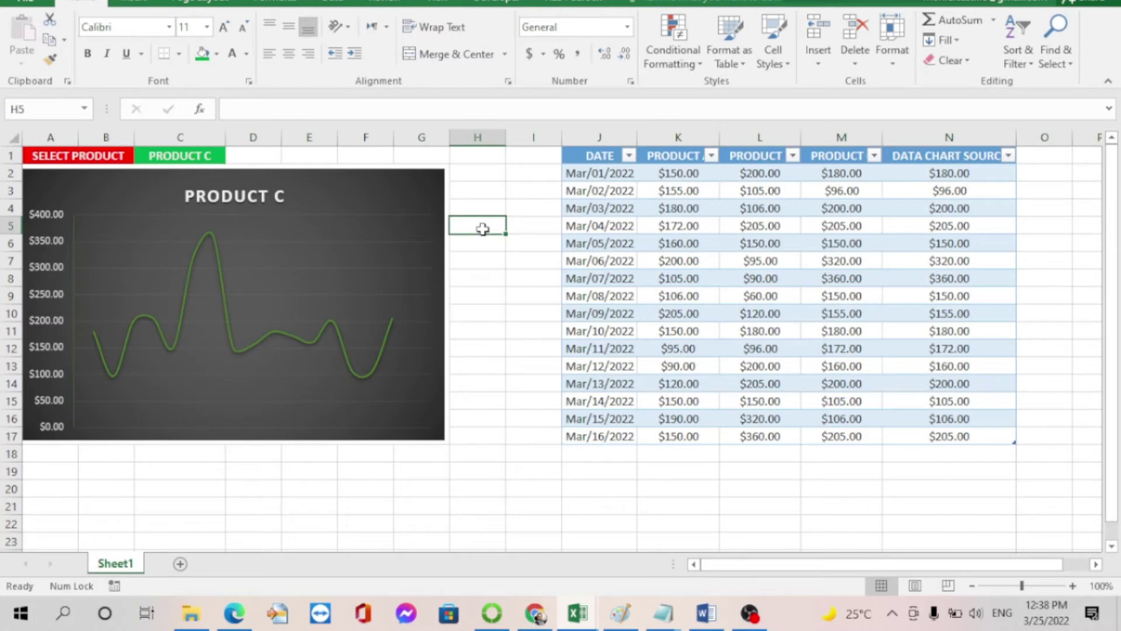
click(578, 226)
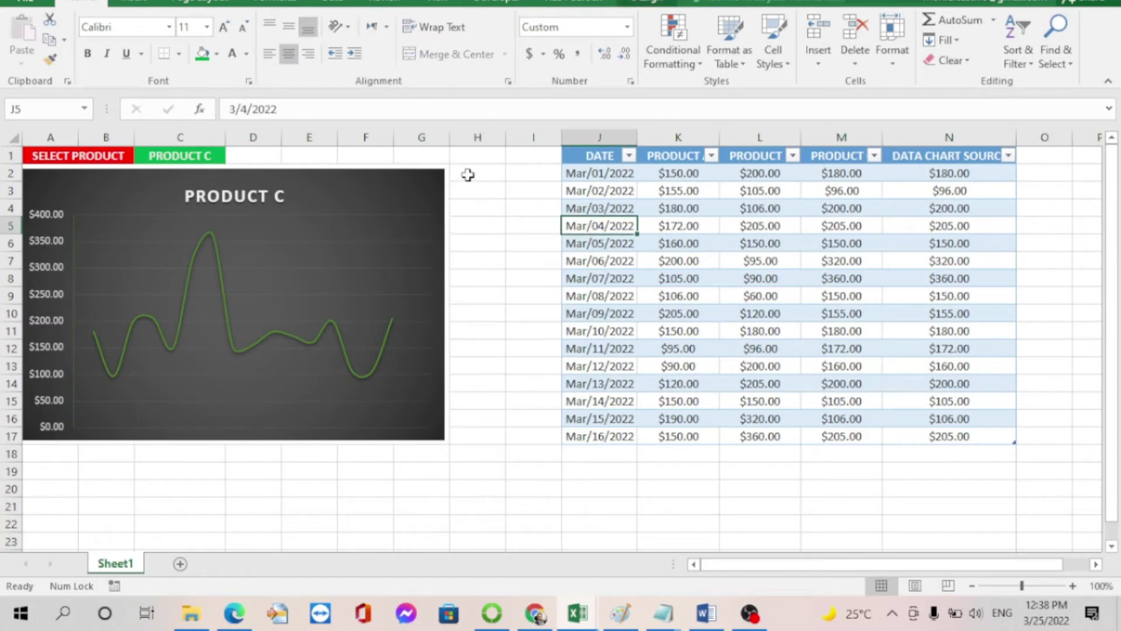
drag(468, 175, 528, 435)
- Look over the PRODUCT A–C price columns, then open the C1 product dropdown
click(677, 173)
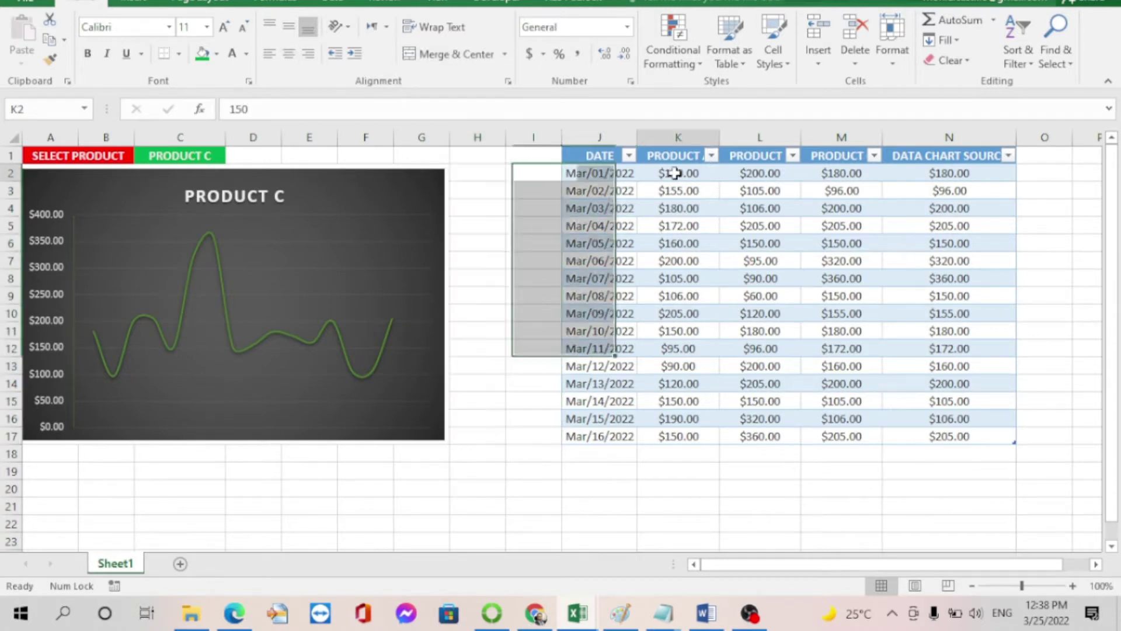
drag(677, 173, 841, 436)
click(820, 462)
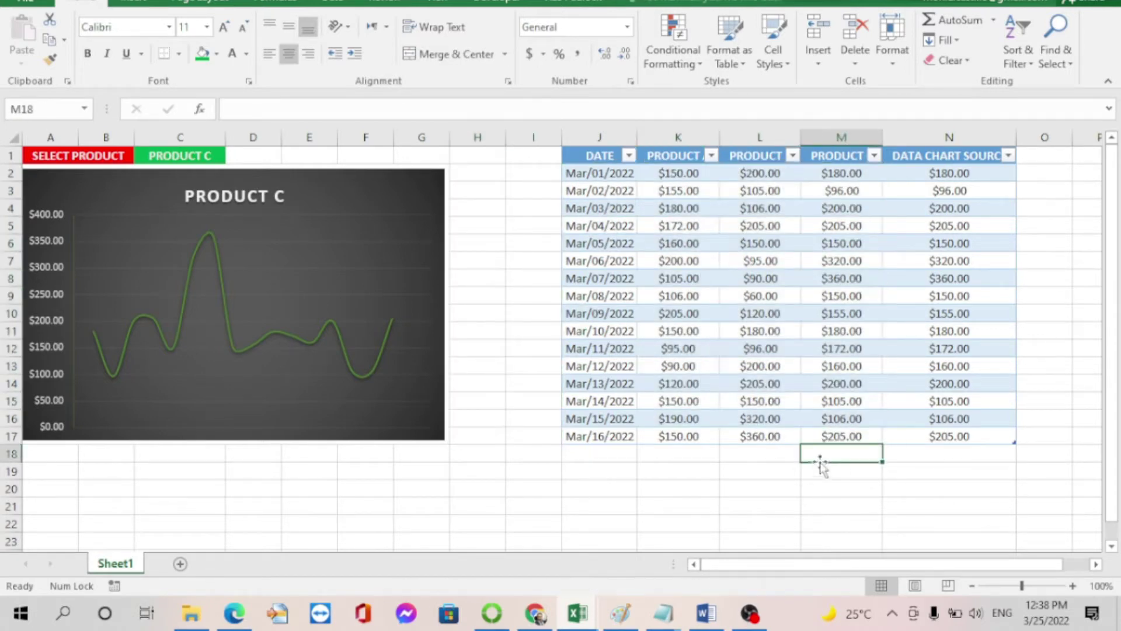
click(695, 155)
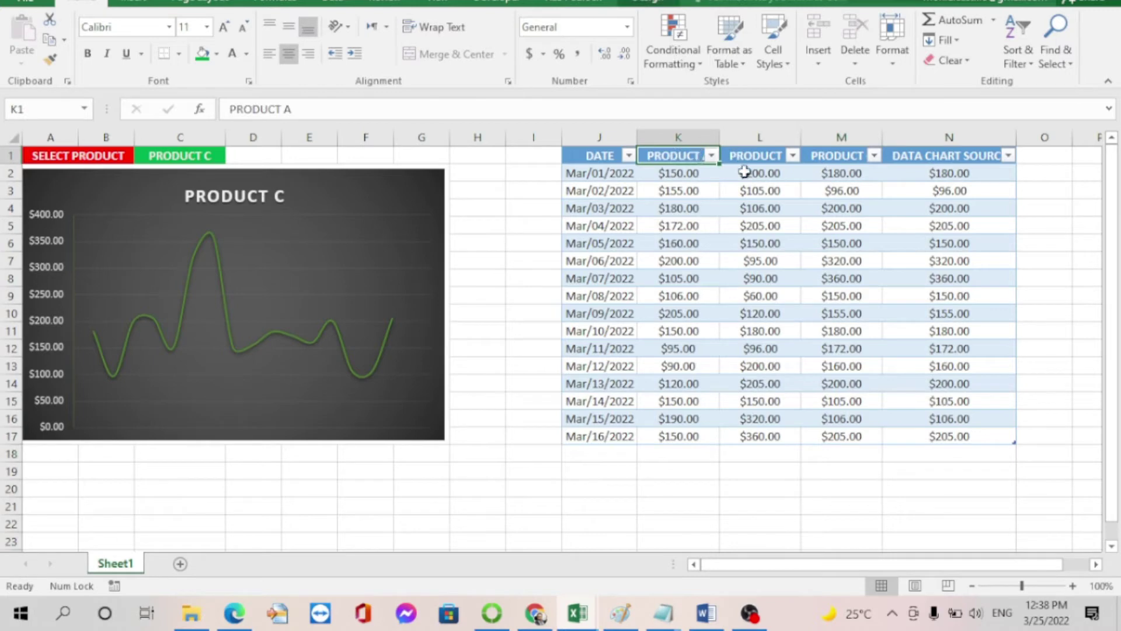
drag(388, 108, 229, 109)
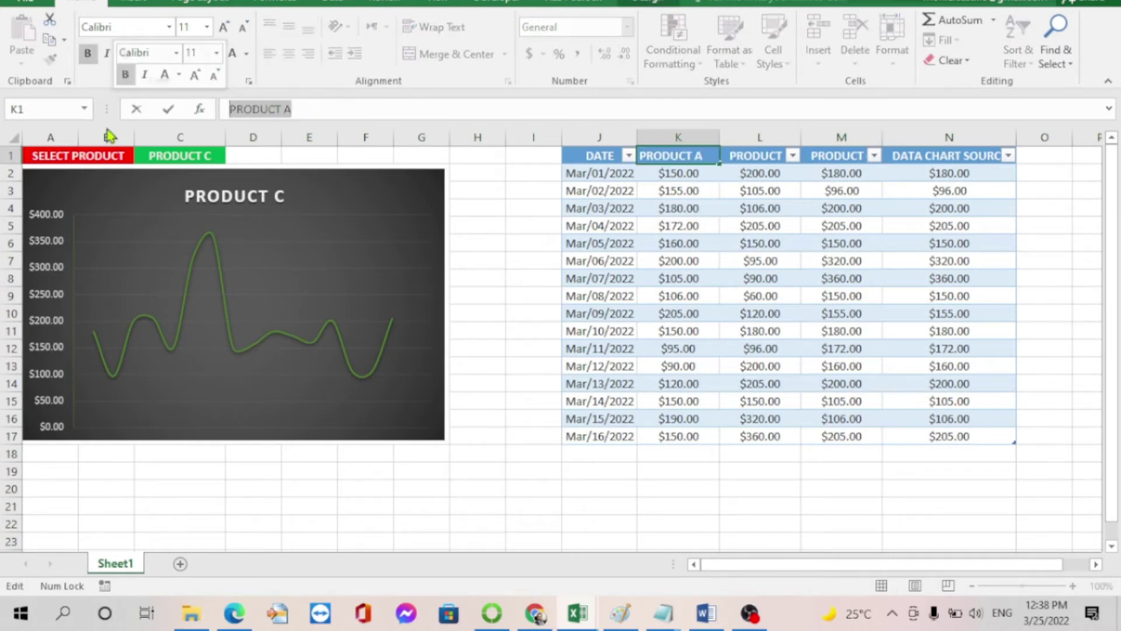
double_click(677, 157)
click(753, 158)
click(840, 158)
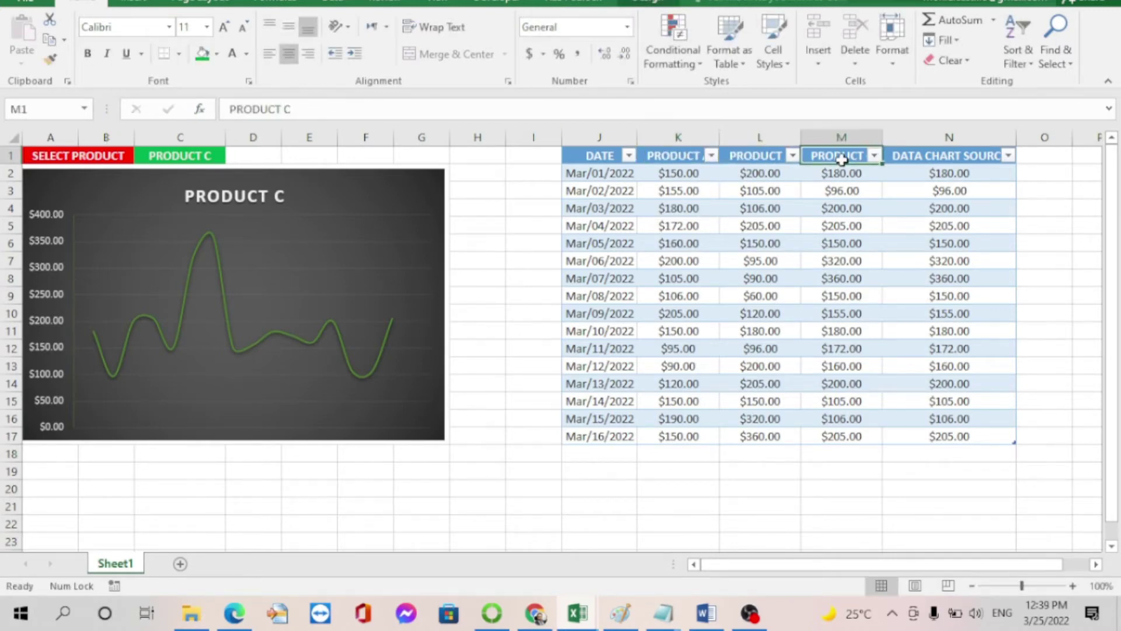
click(667, 175)
click(212, 156)
click(233, 155)
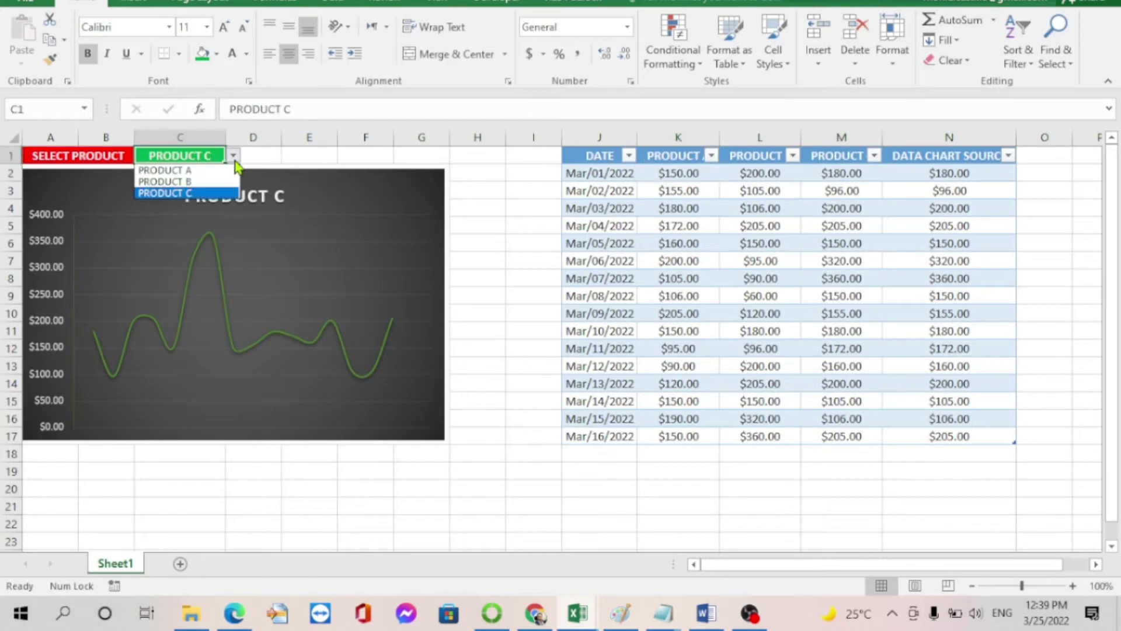
click(175, 170)
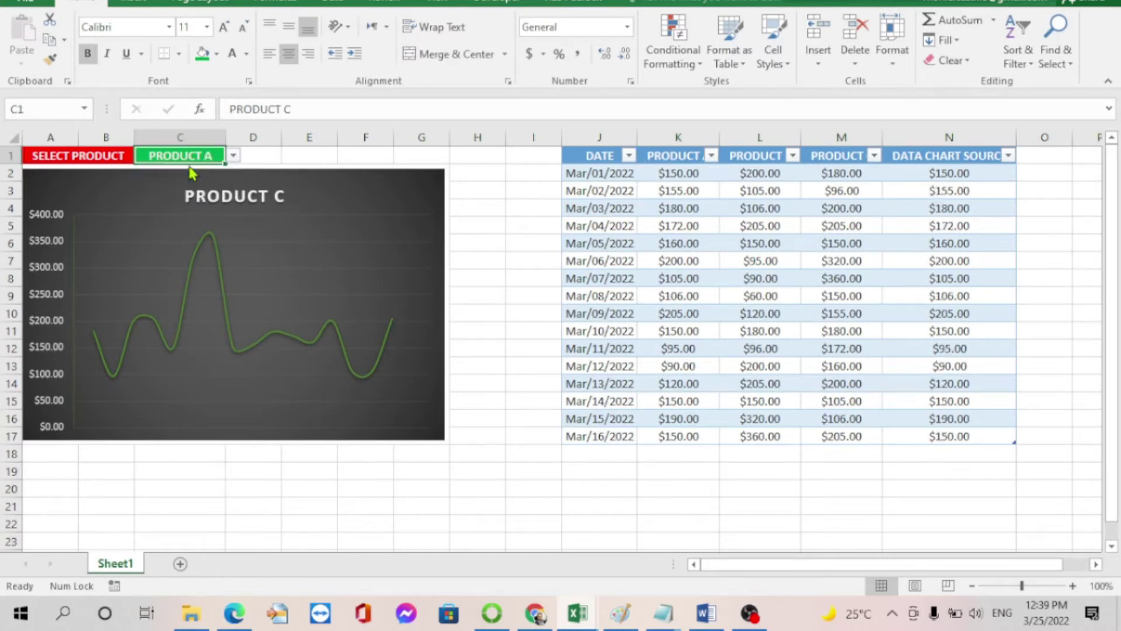
click(233, 156)
click(188, 183)
click(233, 155)
click(175, 182)
click(233, 155)
click(175, 196)
click(488, 224)
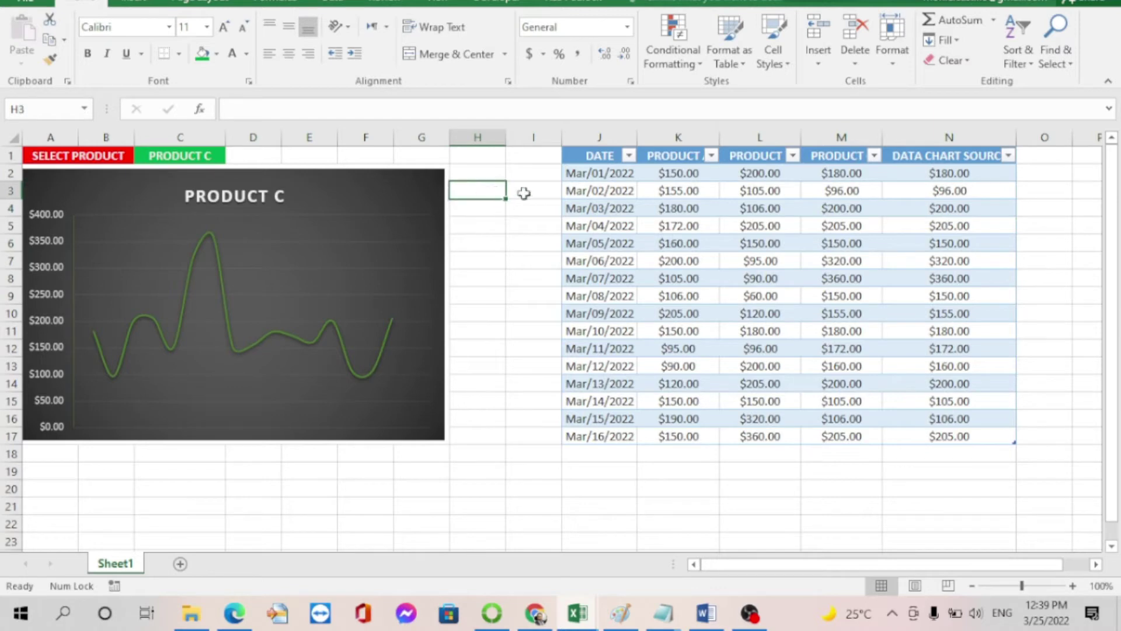
click(481, 175)
drag(481, 175, 528, 436)
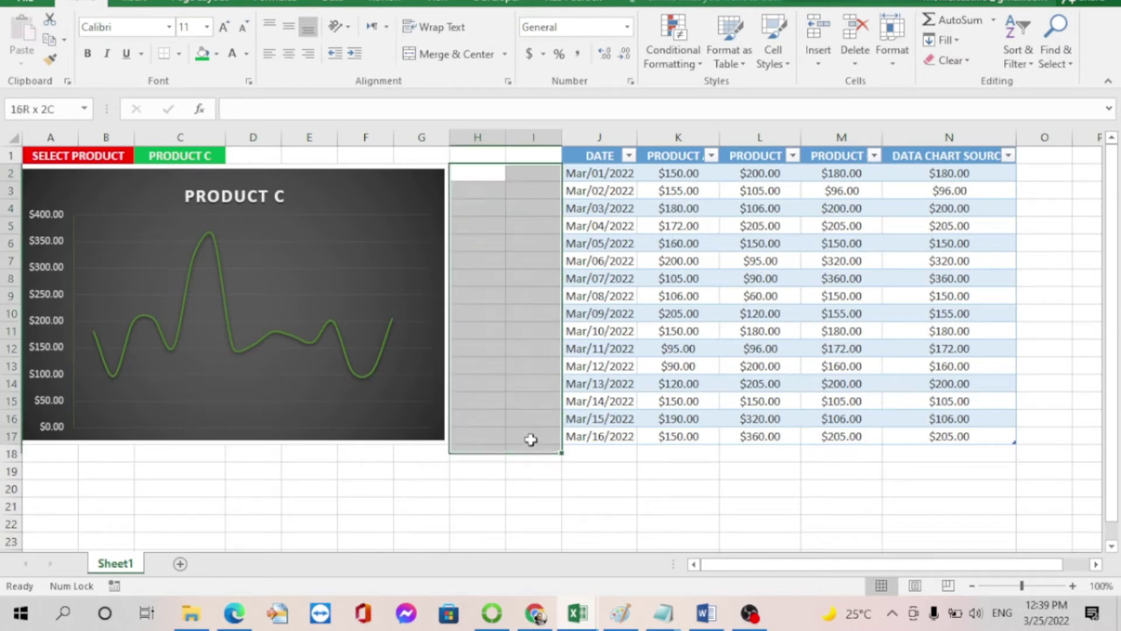
click(976, 175)
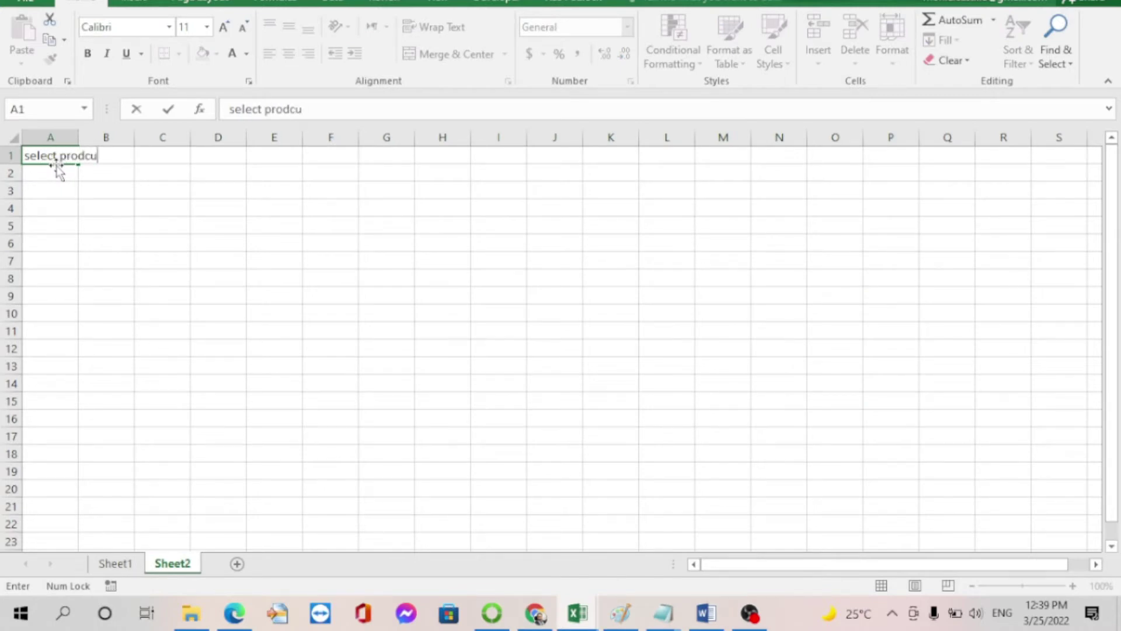
- Enter 'select product' in A1 and merge A2:E18 into a single cell
text(t)
key(Tab)
click(195, 190)
mouse_move(93, 154)
mouse_down()
mouse_move(233, 185)
mouse_move(78, 171)
mouse_move(363, 376)
mouse_move(370, 451)
mouse_move(380, 426)
mouse_move(372, 461)
mouse_up()
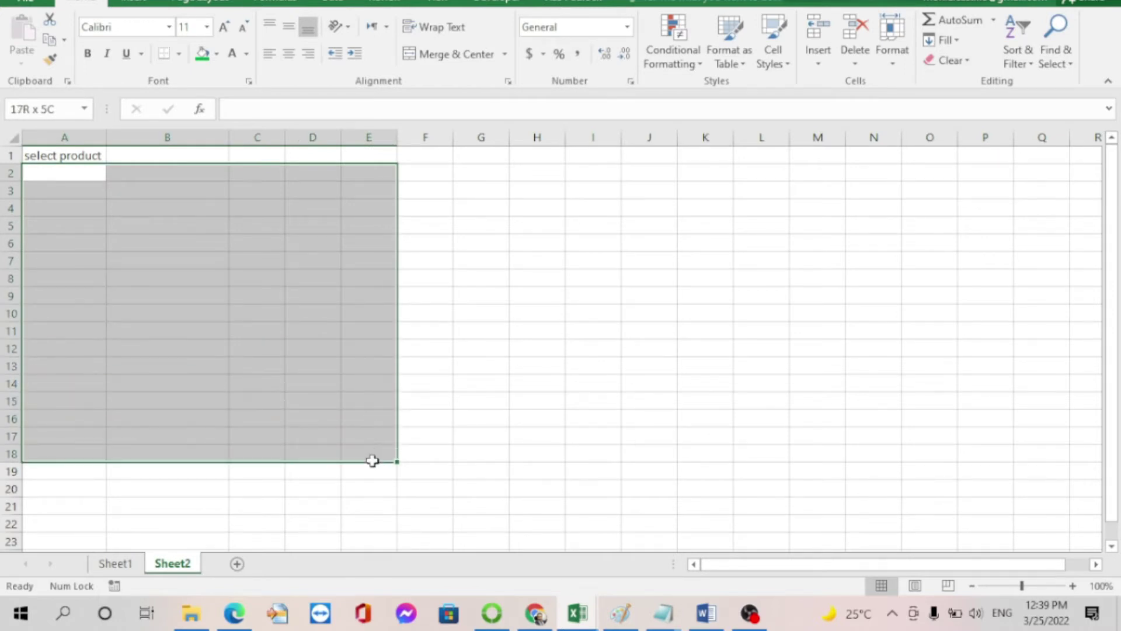
click(455, 54)
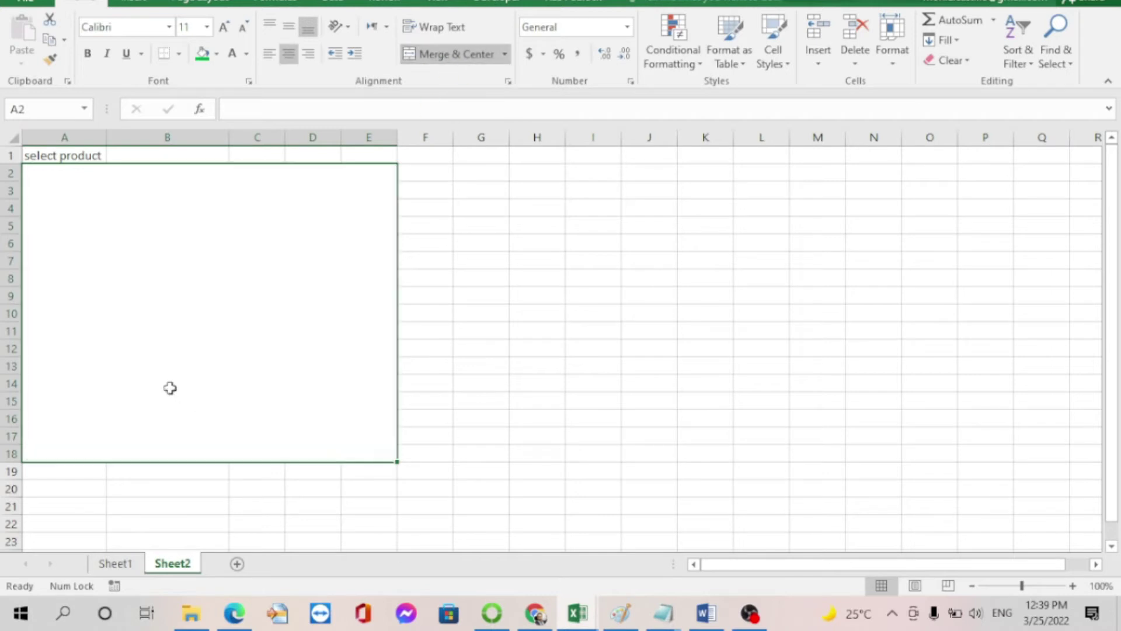
click(70, 157)
click(135, 156)
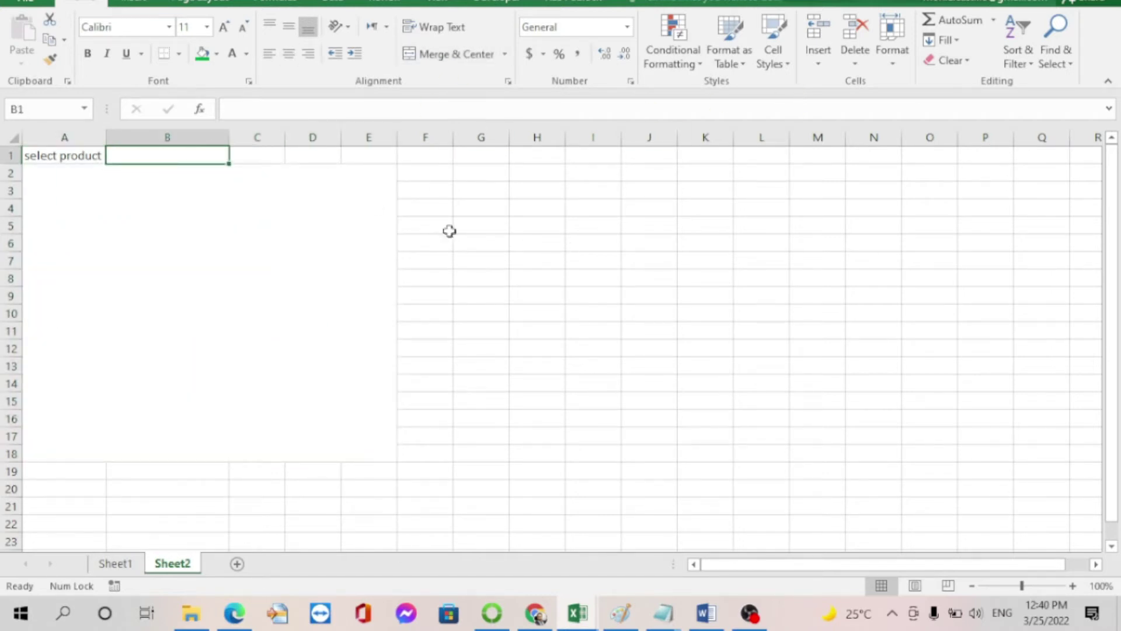
click(354, 2)
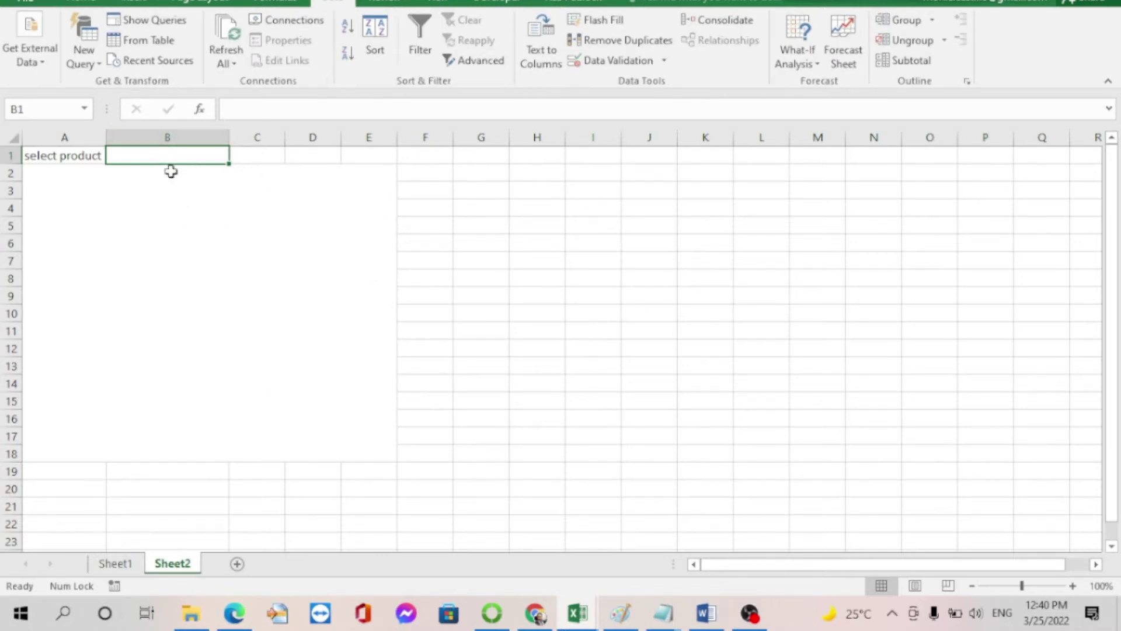
- Fill B1 green and A1 red, with white text for the A1 label
drag(74, 157, 125, 155)
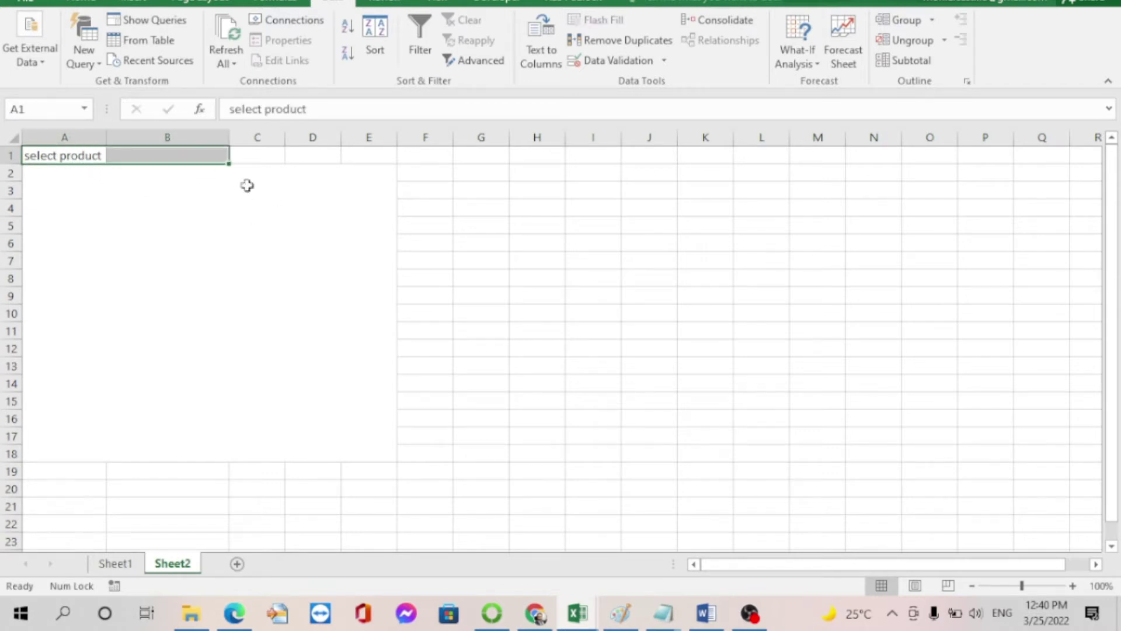
click(84, 5)
click(205, 53)
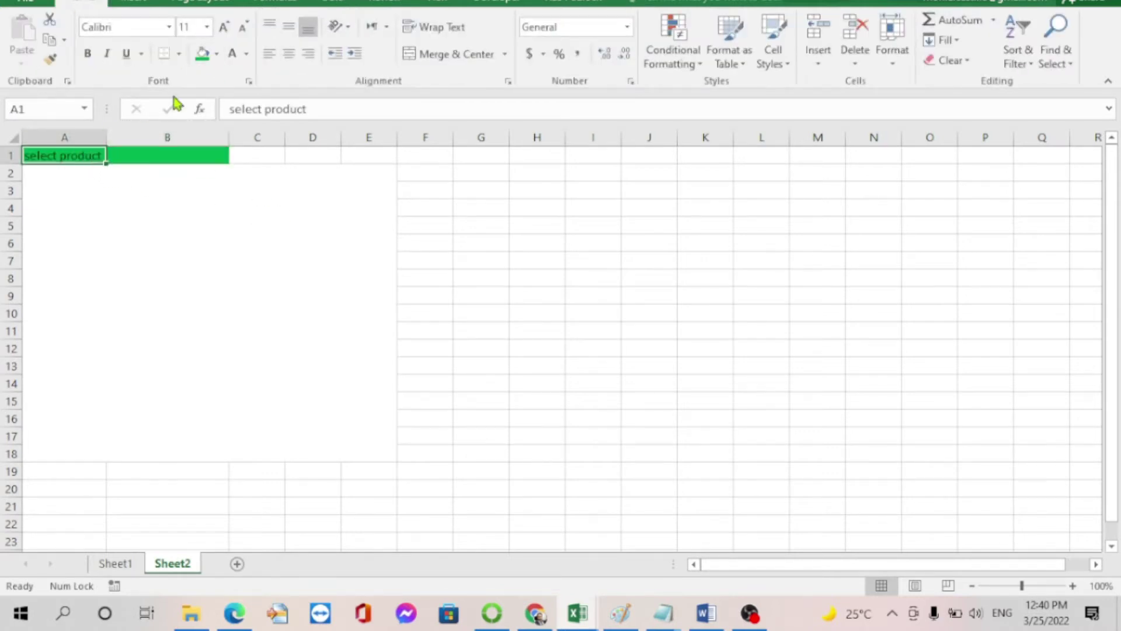
click(217, 54)
click(203, 188)
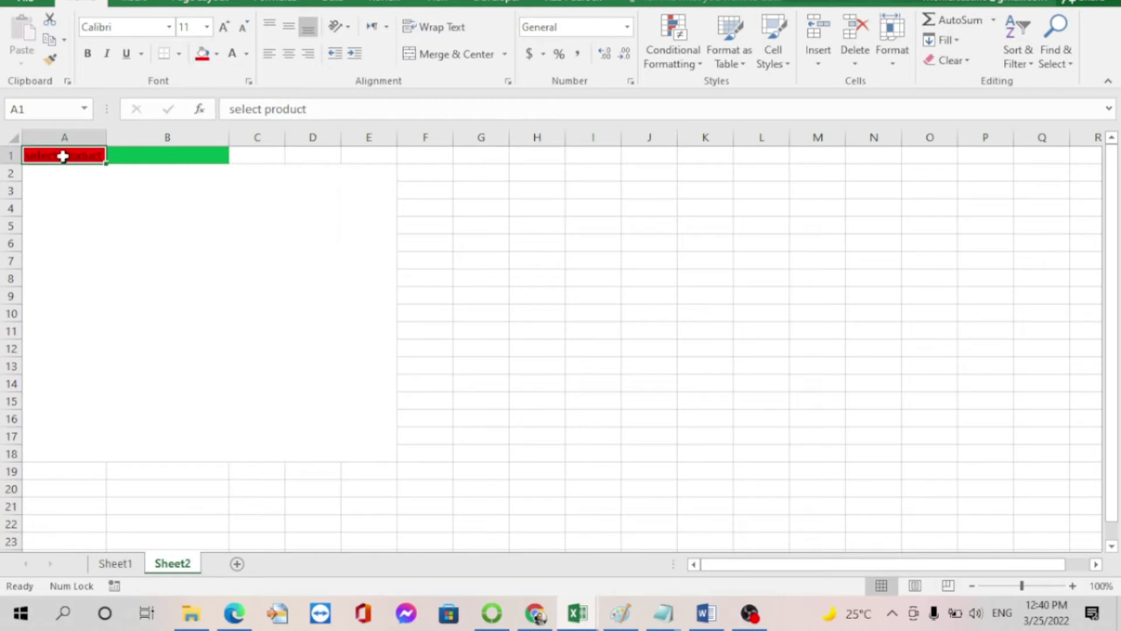
drag(63, 155, 138, 155)
click(233, 54)
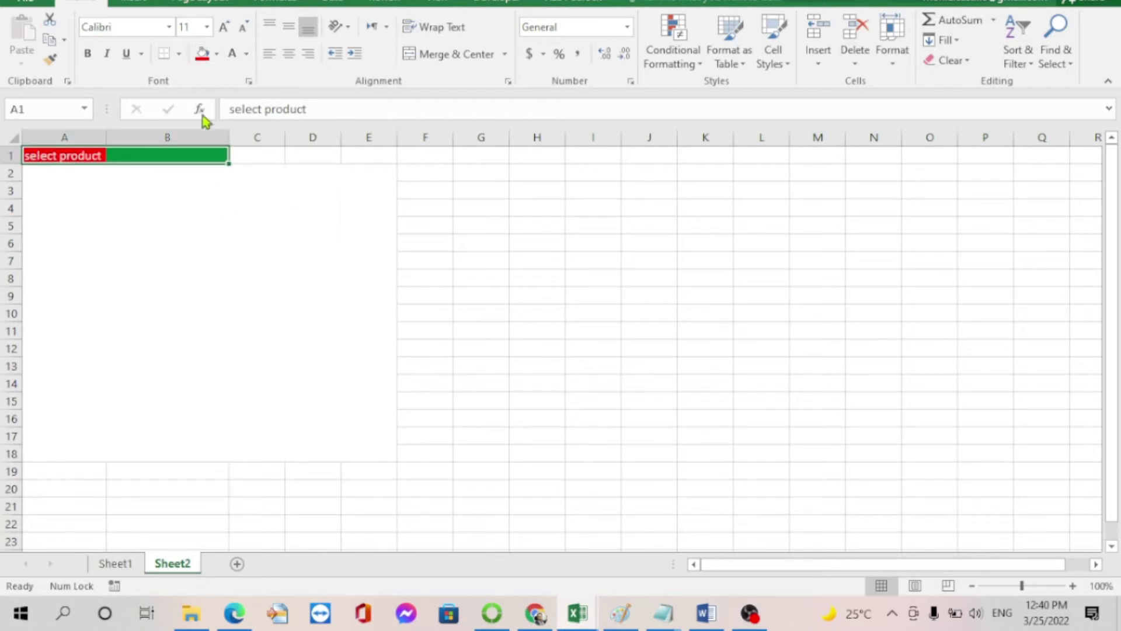
- Retype the A1 label as SELECT PRODUCT in capitals and widen column A
click(57, 159)
key(Caps_Lock)
text(SELECT PRODUCT)
drag(58, 171, 385, 456)
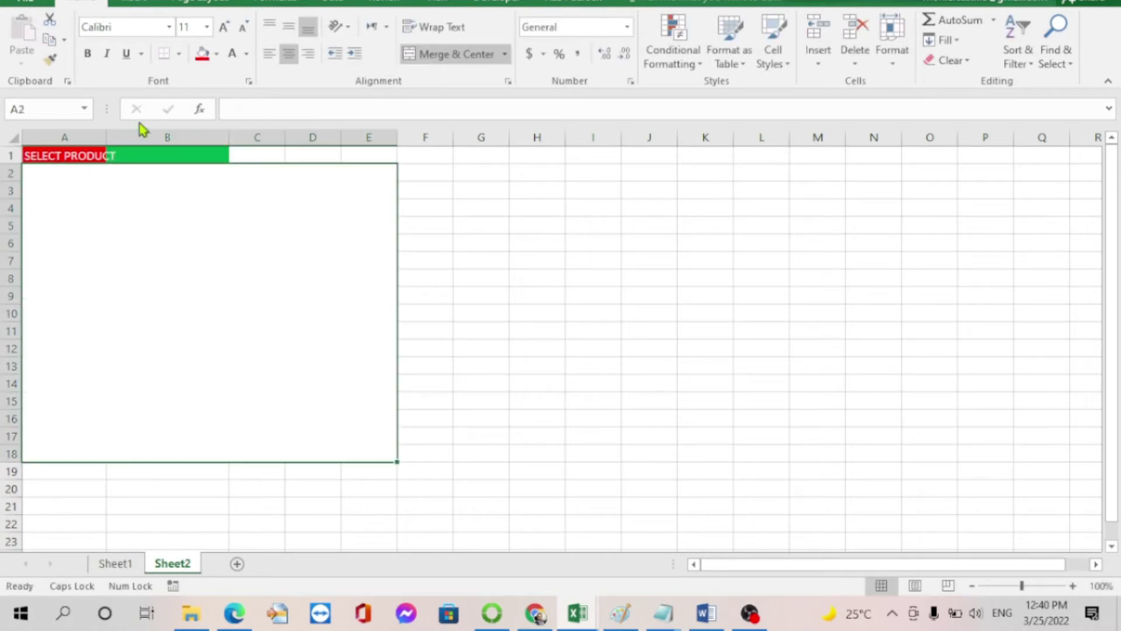
drag(106, 135, 119, 136)
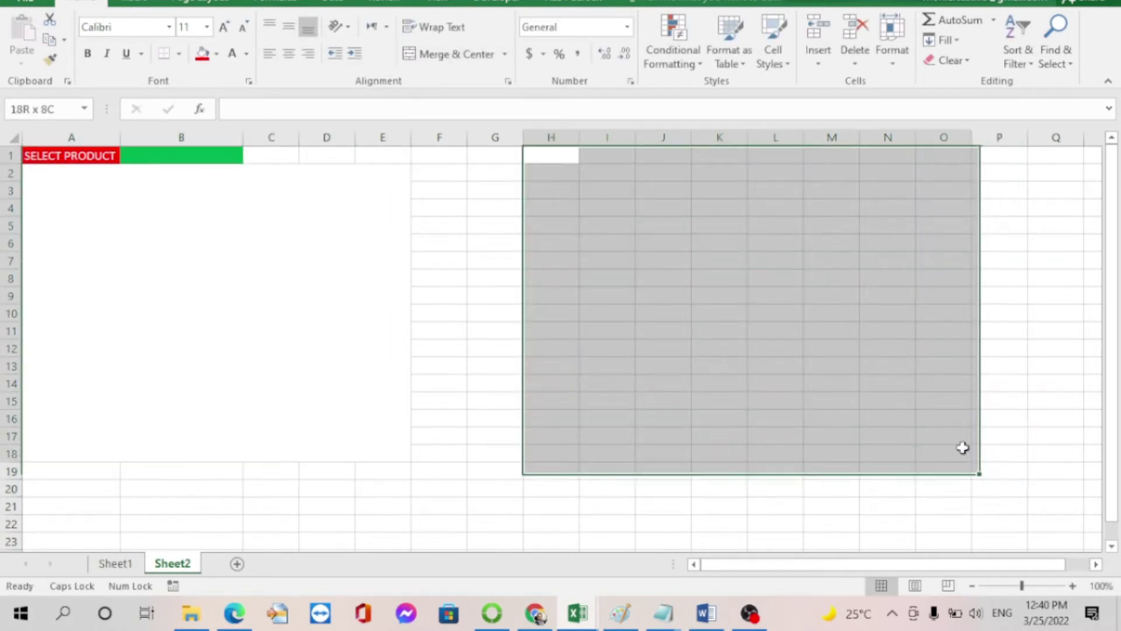
- Enter the headers DATE, ITEM A, ITEM B and ITEM C in H1:K1
drag(552, 155, 974, 435)
click(604, 192)
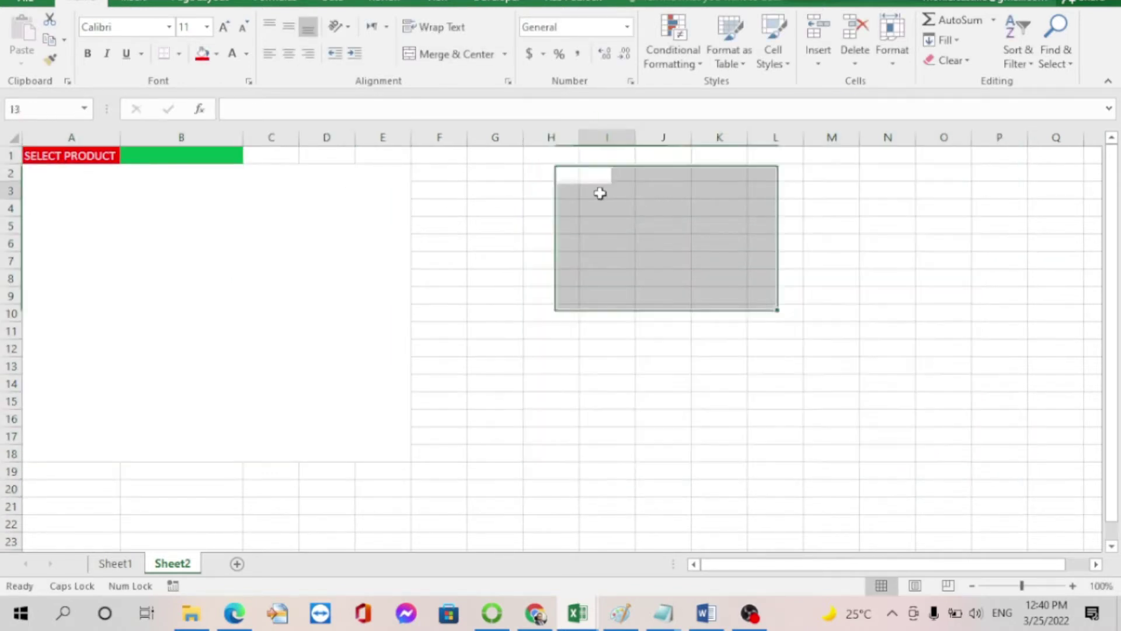
click(547, 156)
text(DATE)
key(Tab)
text(PRO)
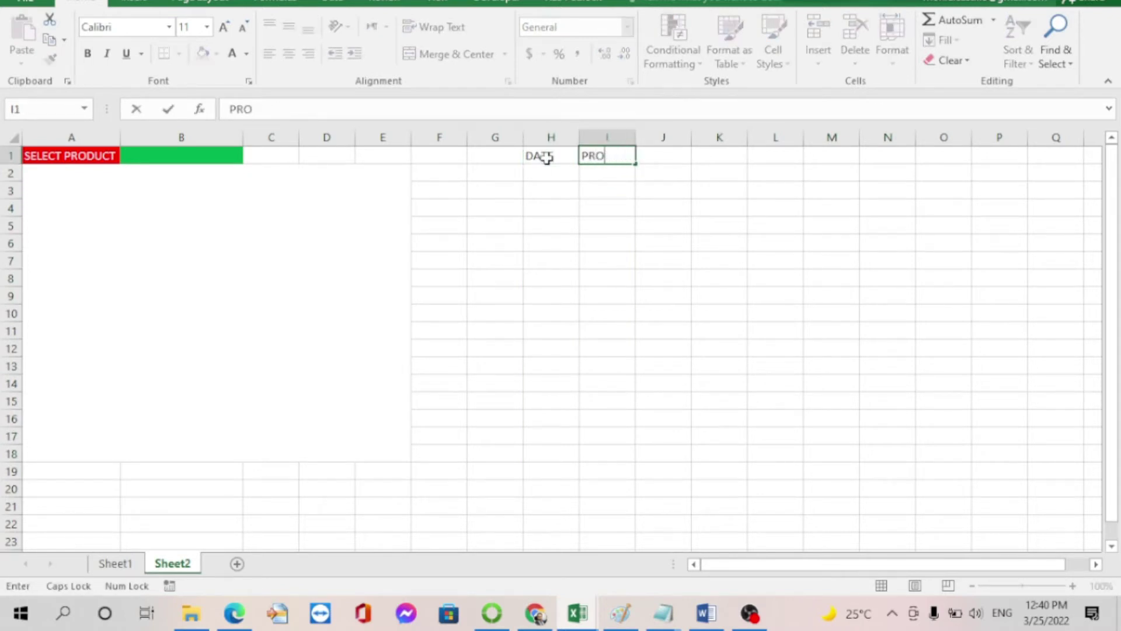
text(DIMTE)
key(BackSpace)
text(TEM A)
key(Tab)
text(IT)
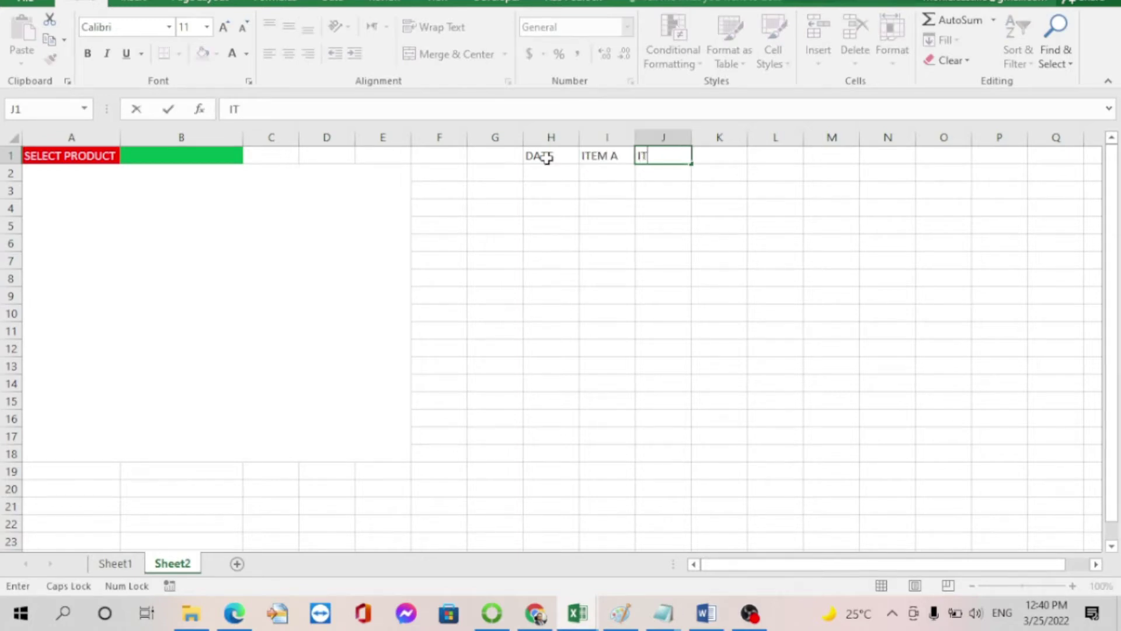
key(Tab)
text(TEM)
text(MTE)
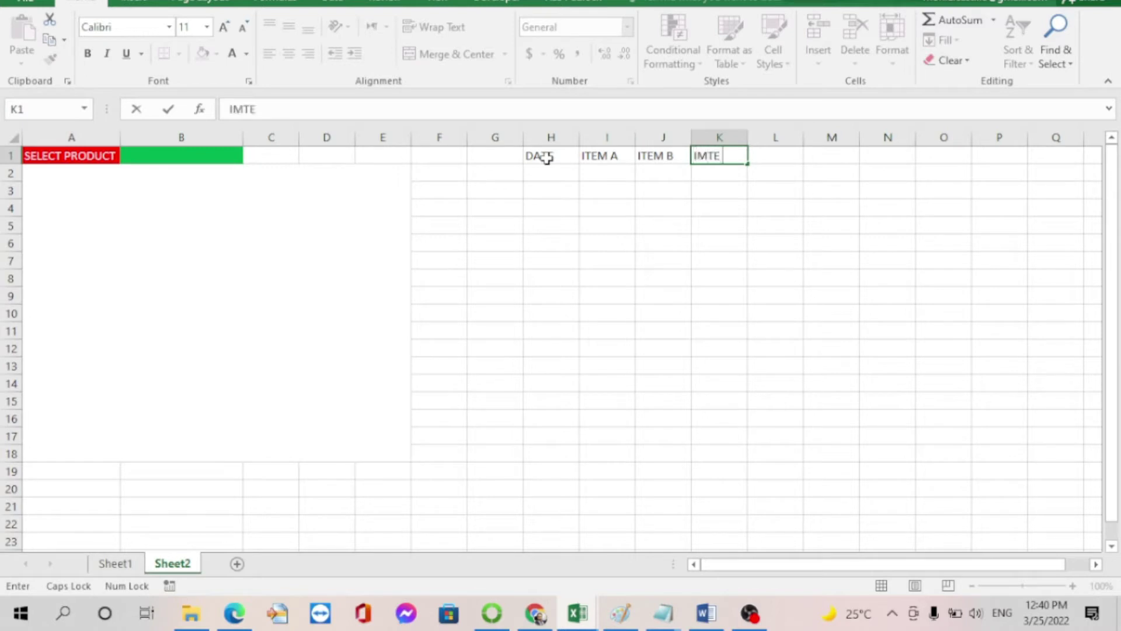
text(EM C)
key(Return)
- Mark out the ITEM A–C value cells down to row 18 and widen the DATE column
drag(607, 157, 724, 156)
click(607, 157)
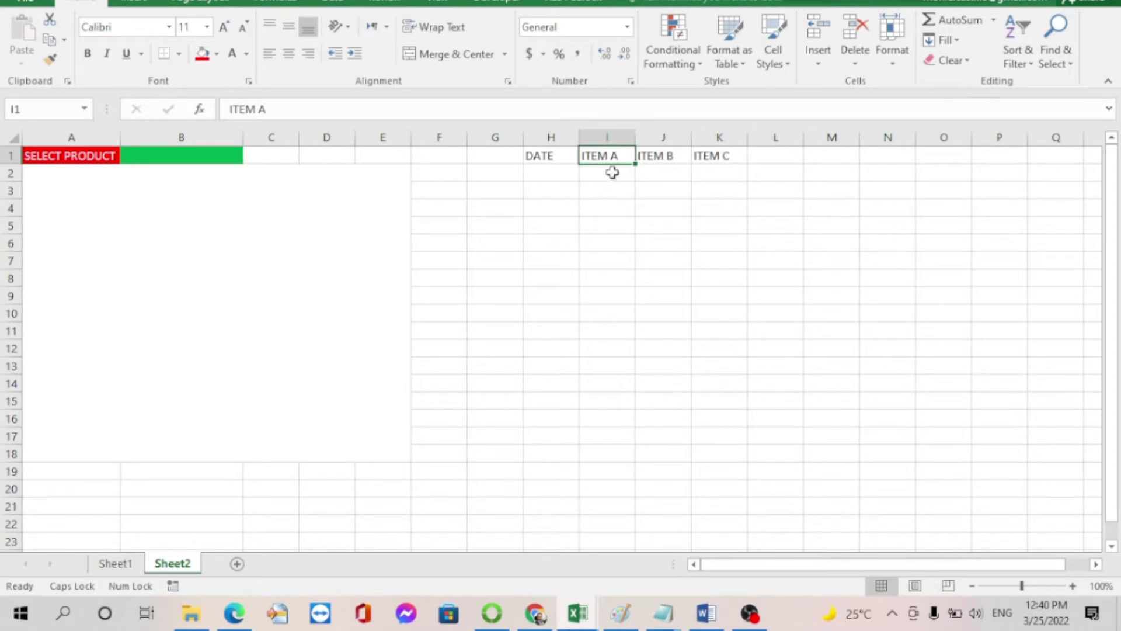
drag(612, 172, 606, 439)
mouse_move(666, 178)
mouse_down()
mouse_move(666, 443)
mouse_move(665, 368)
mouse_up()
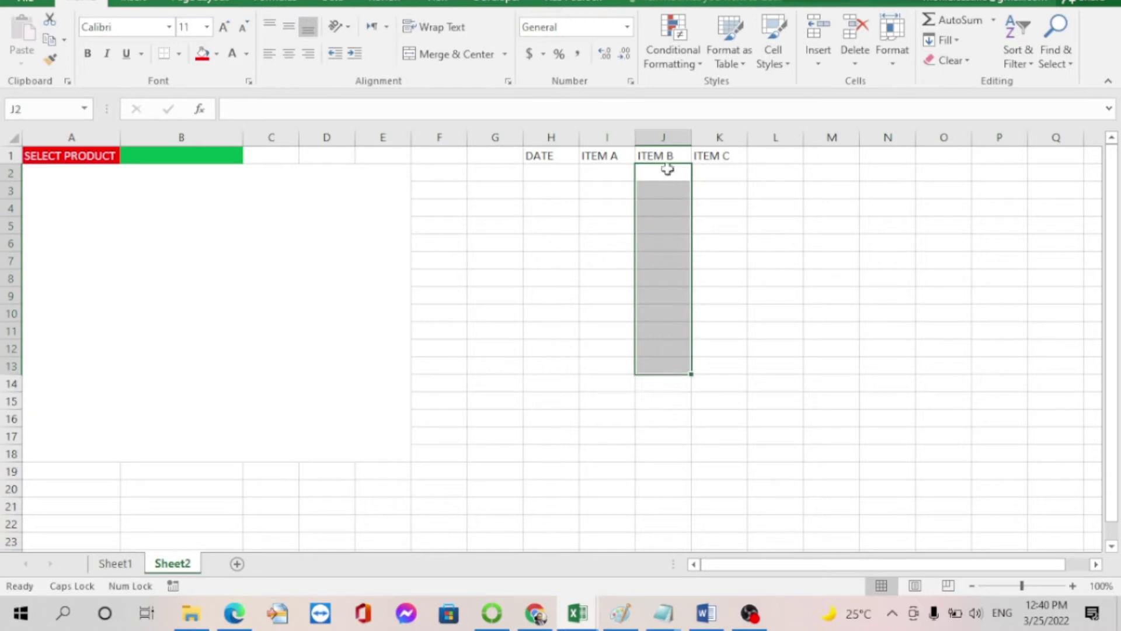
mouse_move(600, 171)
mouse_down()
mouse_move(590, 453)
mouse_move(610, 435)
mouse_up()
drag(670, 168, 656, 455)
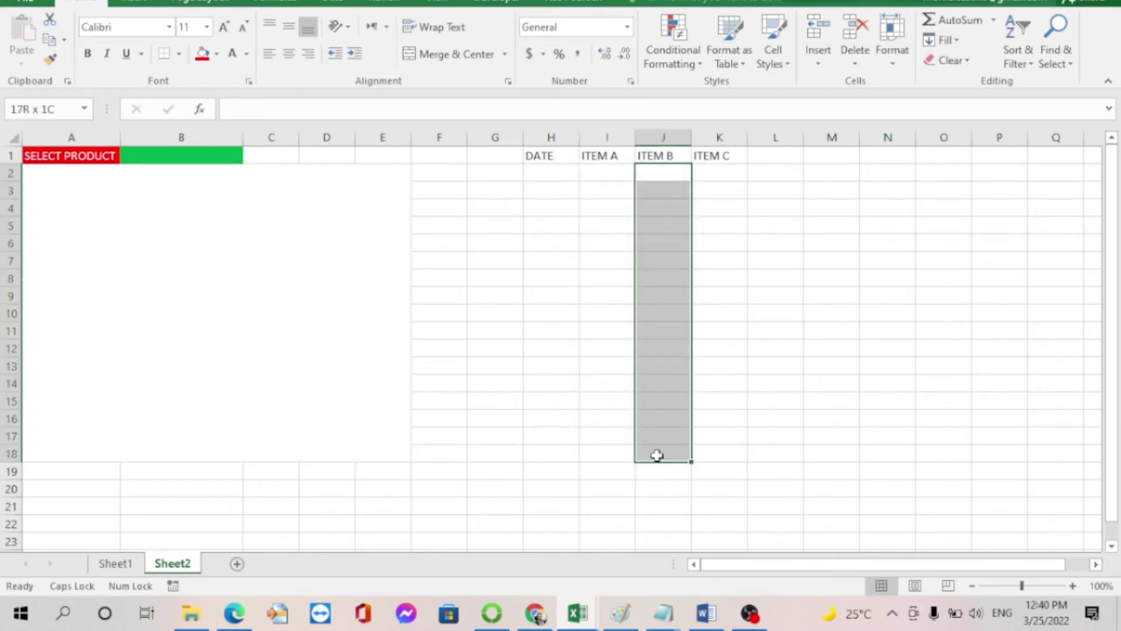
click(719, 169)
drag(719, 170, 713, 453)
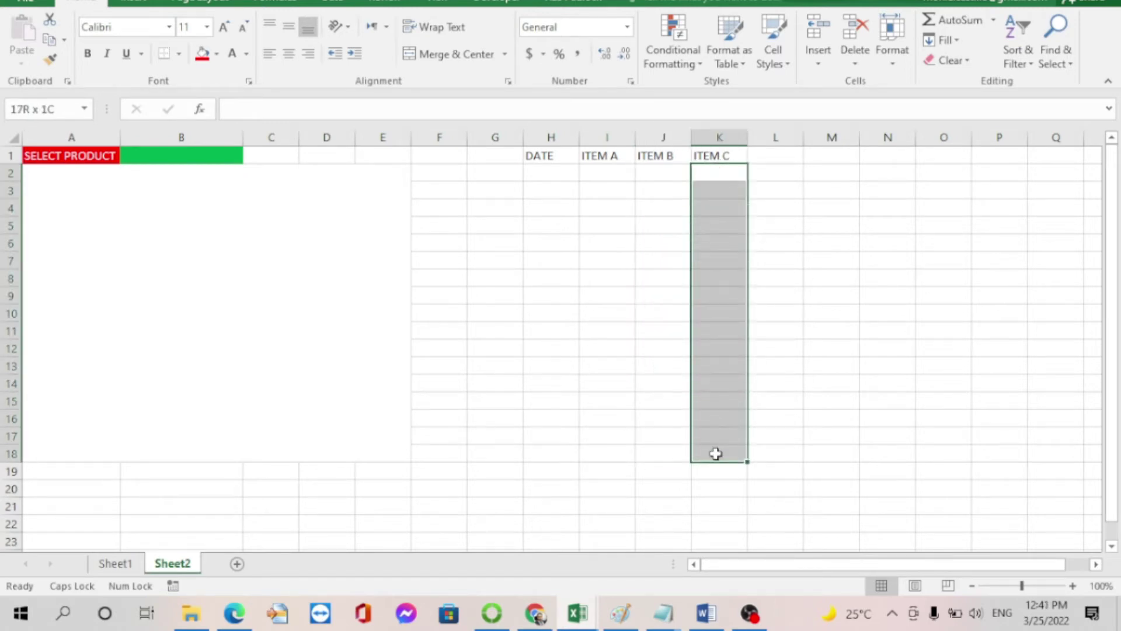
click(506, 275)
click(538, 155)
drag(579, 136, 589, 136)
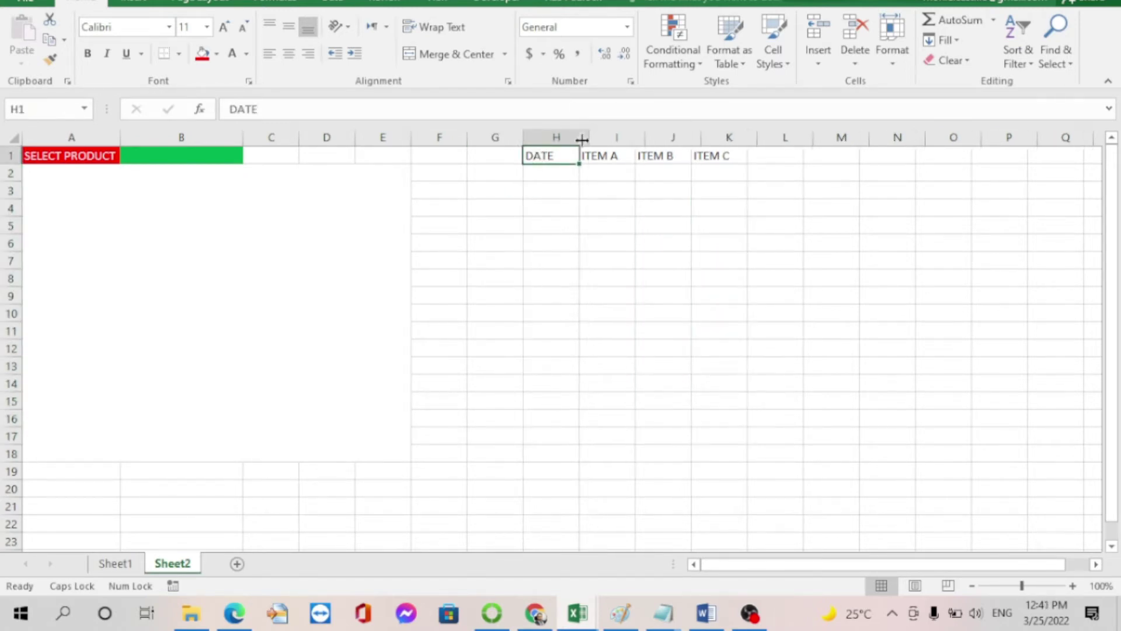
- Enter the first date 3/1/2022 in H2 and bring up its Format Cells dialog
click(555, 174)
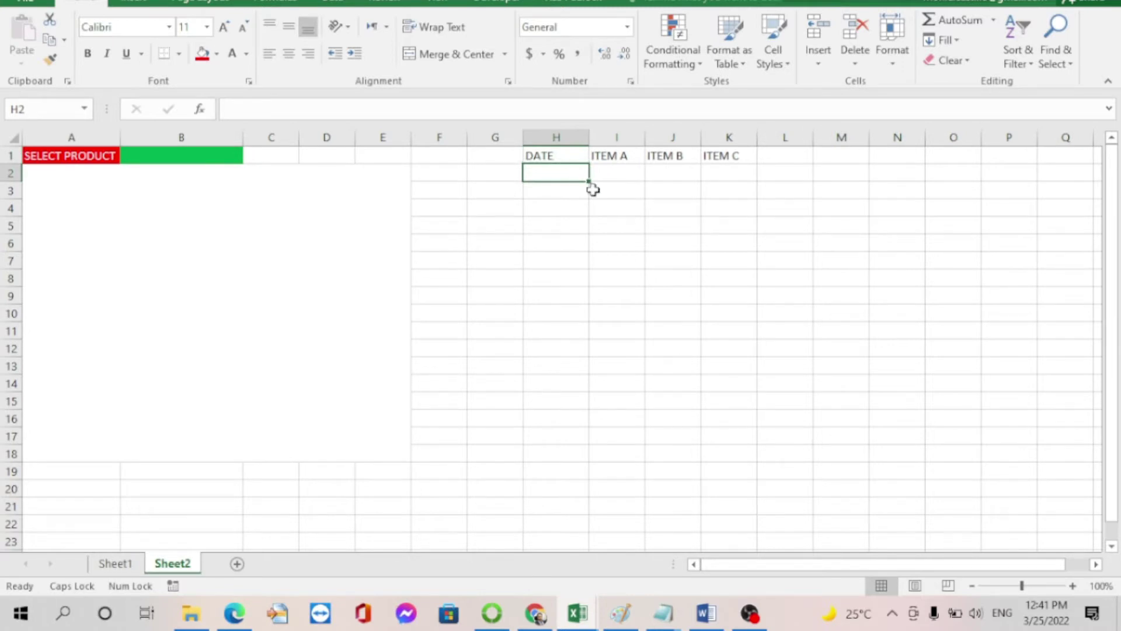
text(01)
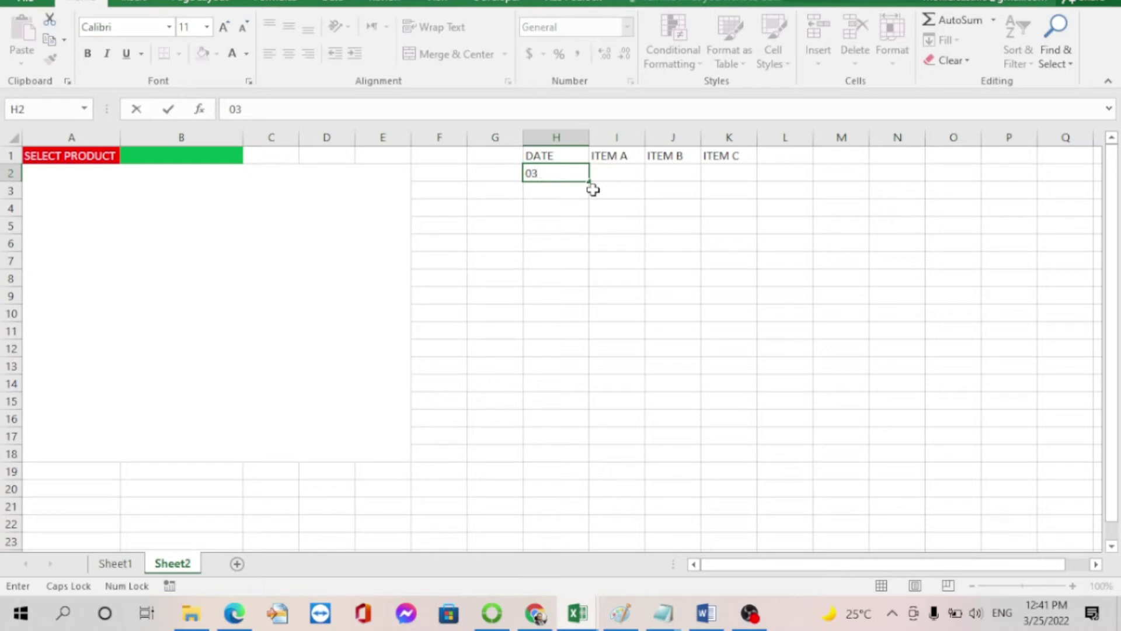
text(01)
key(Return)
click(558, 174)
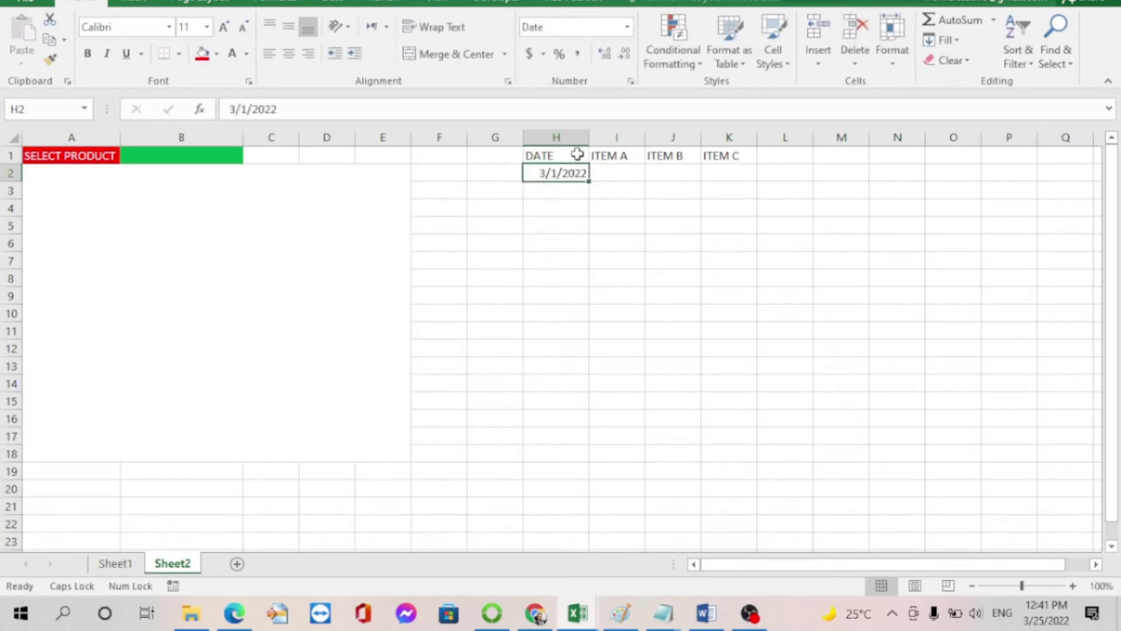
click(561, 195)
click(560, 174)
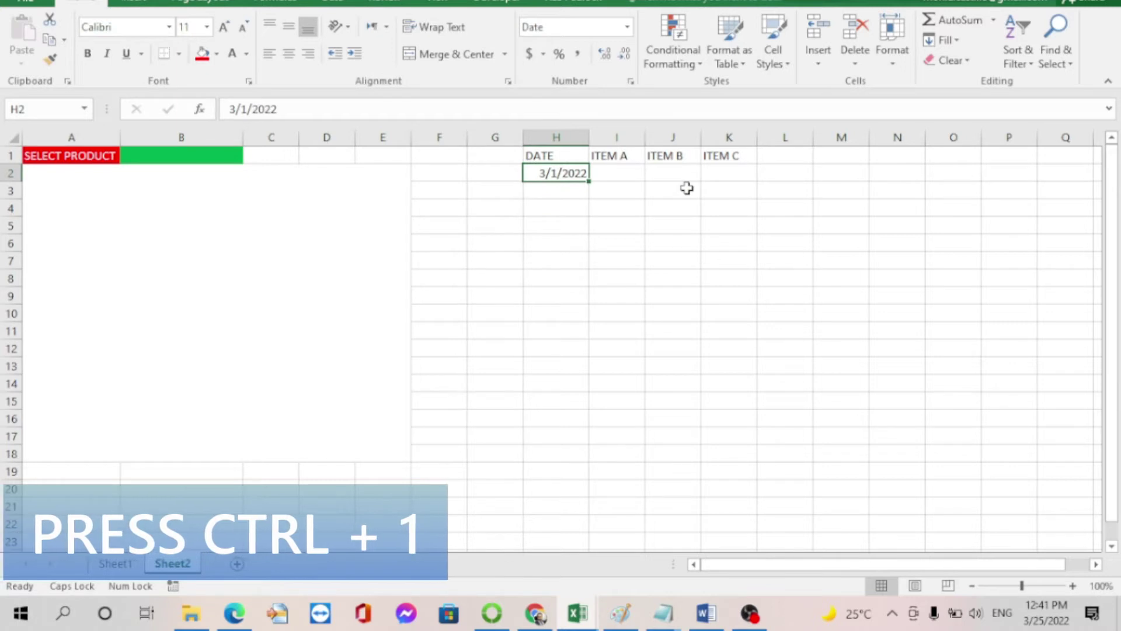
key(ctrl+1)
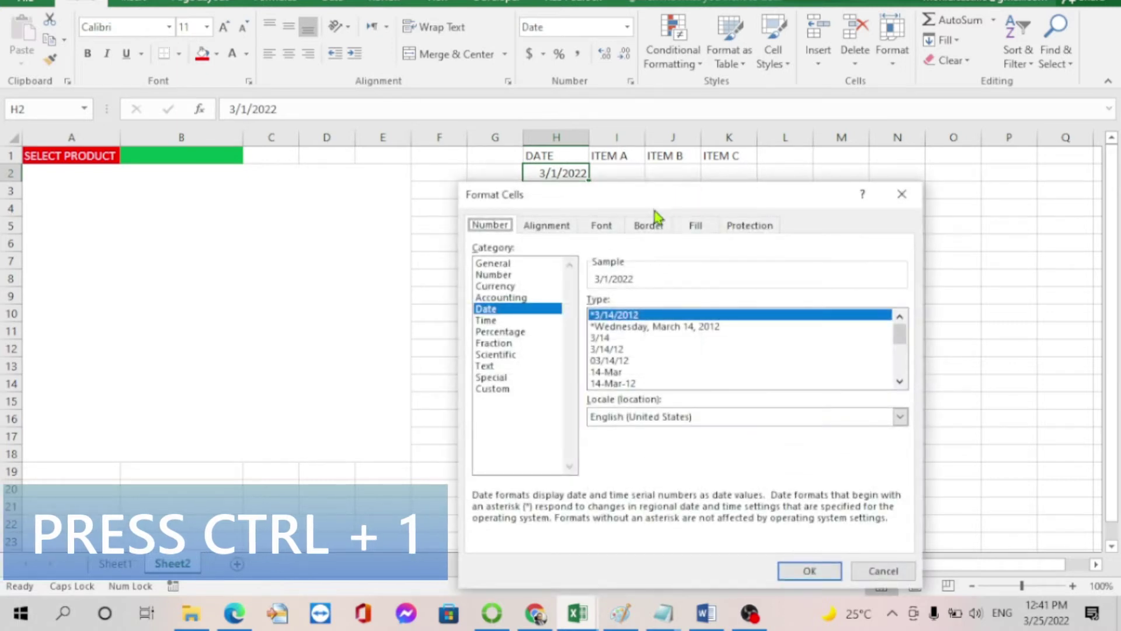
- Apply a custom mmm/dd/yyyy format to H2 so it reads Mar/01/2022
click(511, 313)
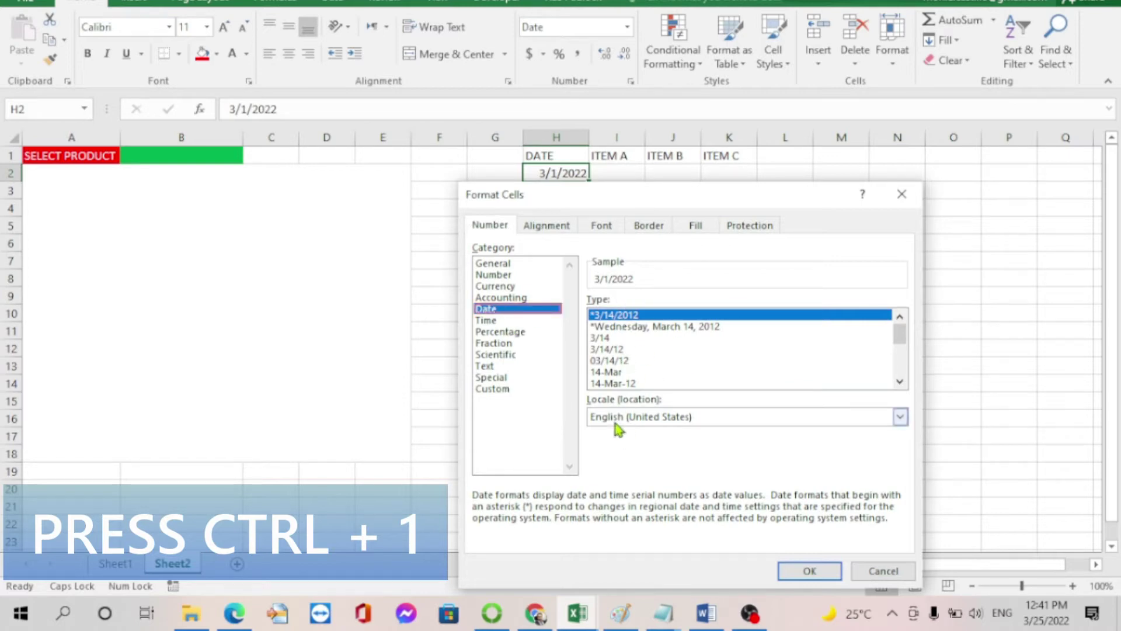
click(493, 389)
click(593, 316)
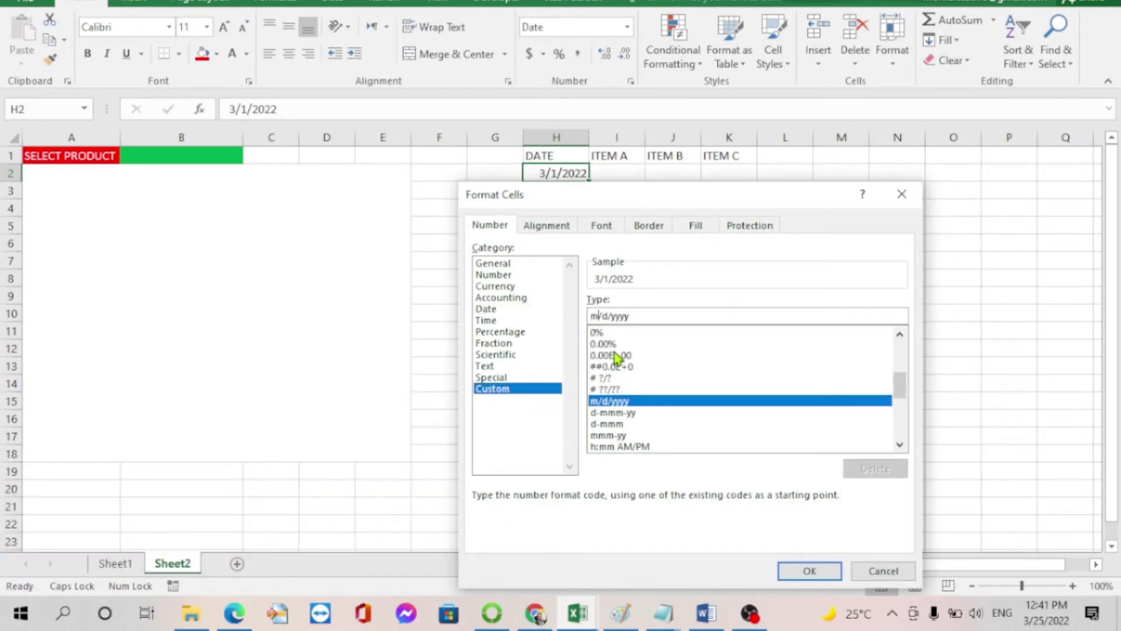
text(MM)
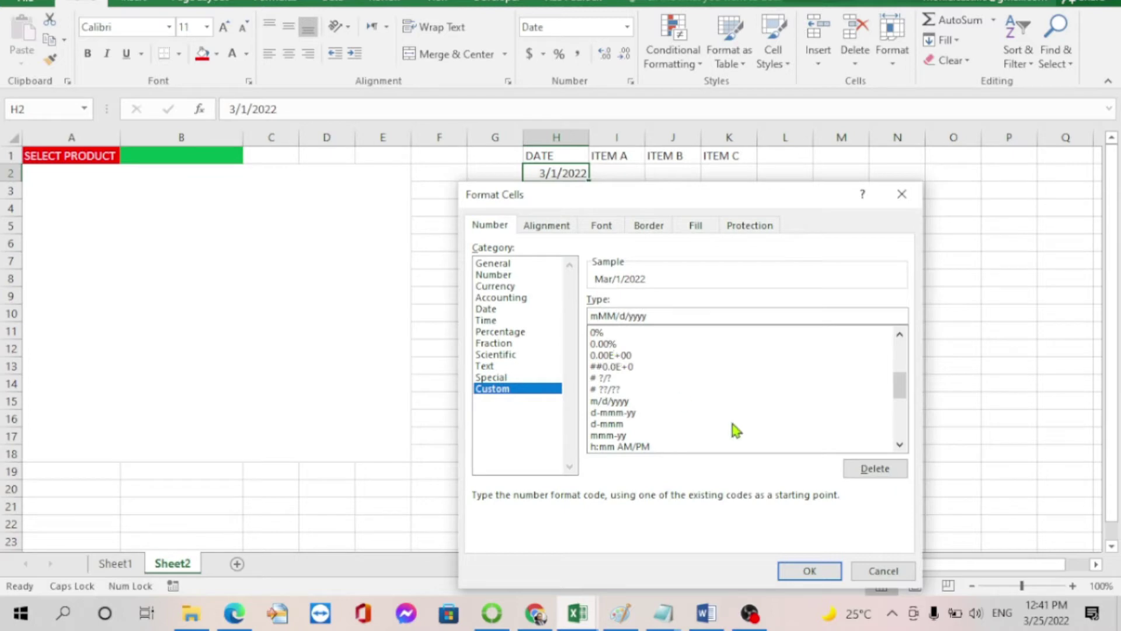
drag(616, 317, 588, 316)
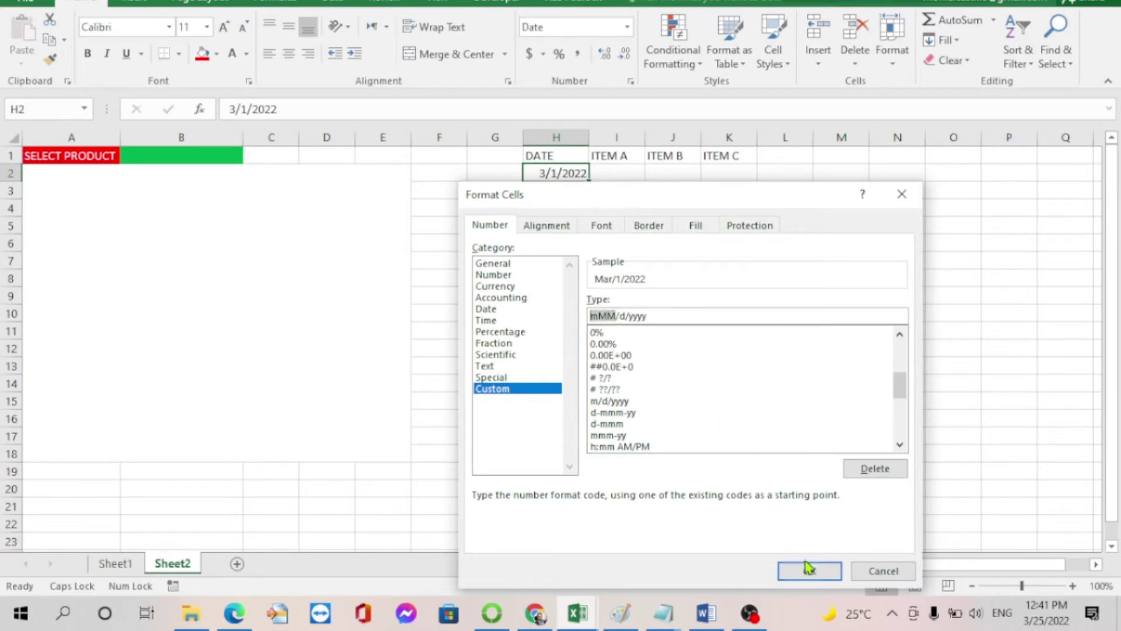
text(mmmm)
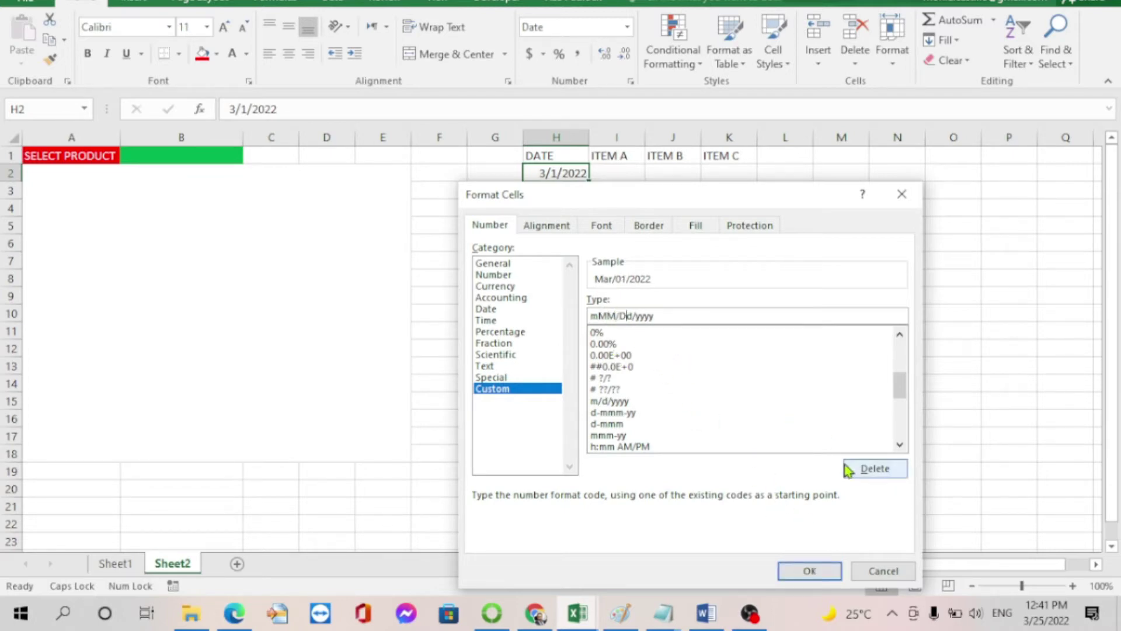
click(809, 571)
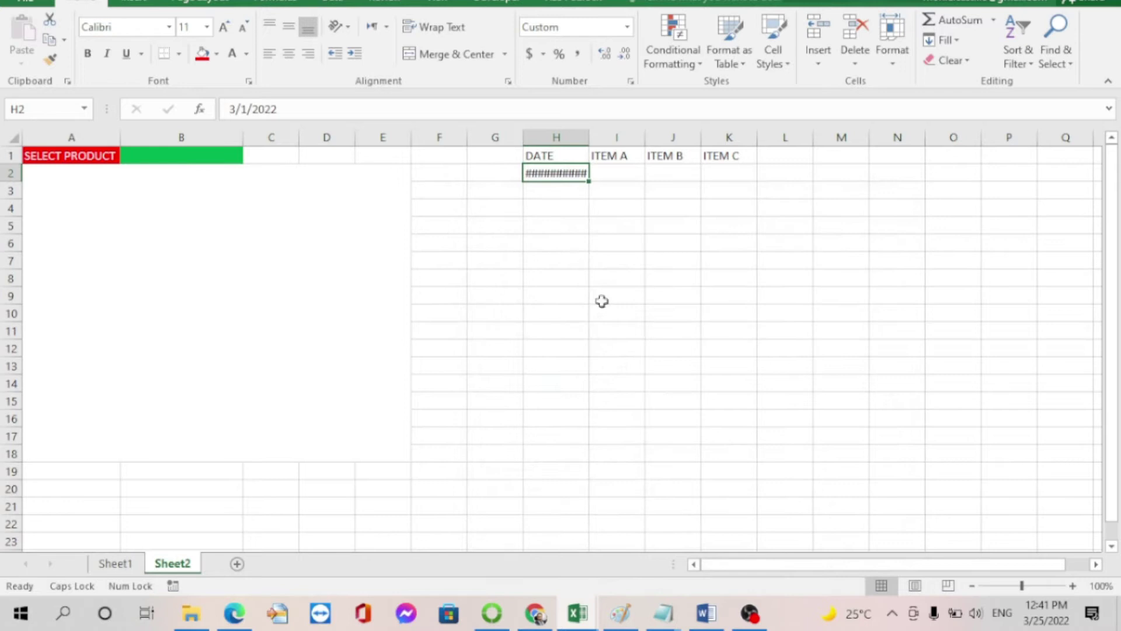
double_click(588, 137)
- Fill H2:H18 with daily dates through Mar/17/2022 and widen the ITEM A column
drag(597, 181, 588, 467)
click(571, 173)
click(575, 459)
click(738, 366)
drag(654, 136, 658, 136)
click(634, 168)
drag(565, 155, 730, 156)
click(634, 175)
drag(634, 175, 703, 463)
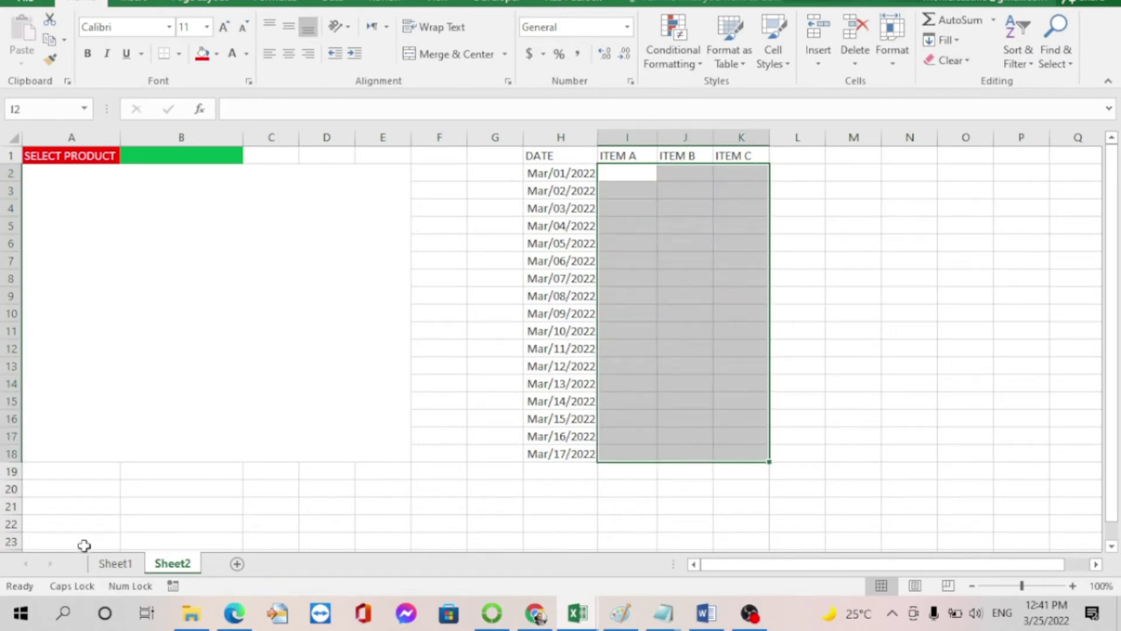
- Copy the three products' prices from Sheet1 K2:M17 into I2 on Sheet2
click(115, 563)
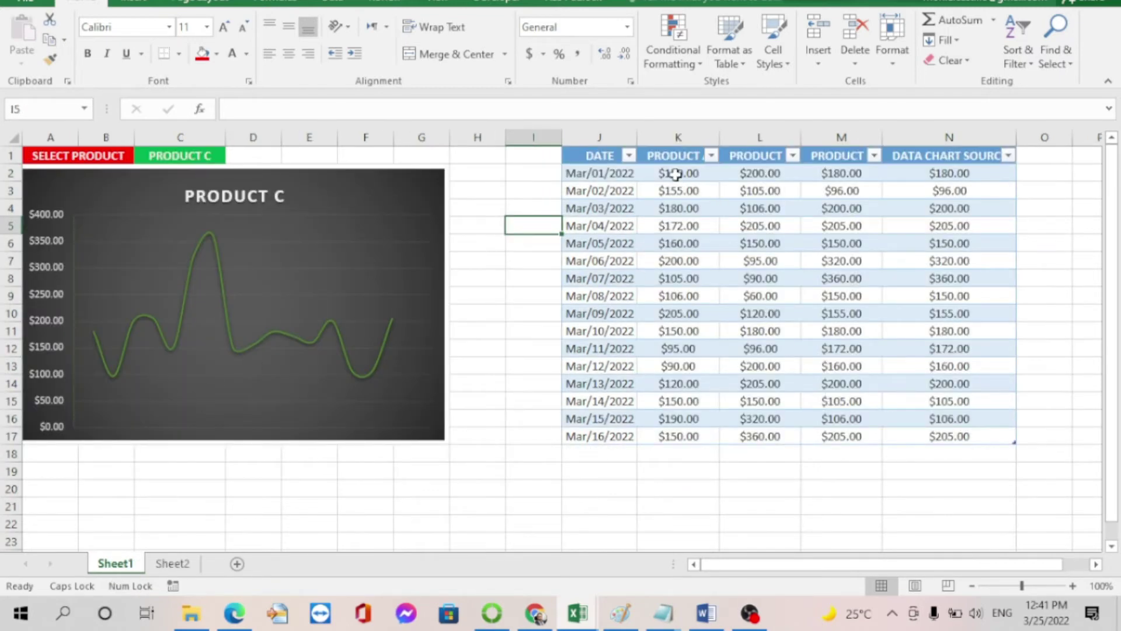
drag(676, 174, 832, 435)
key(ctrl+c)
key(ctrl+Page_Down)
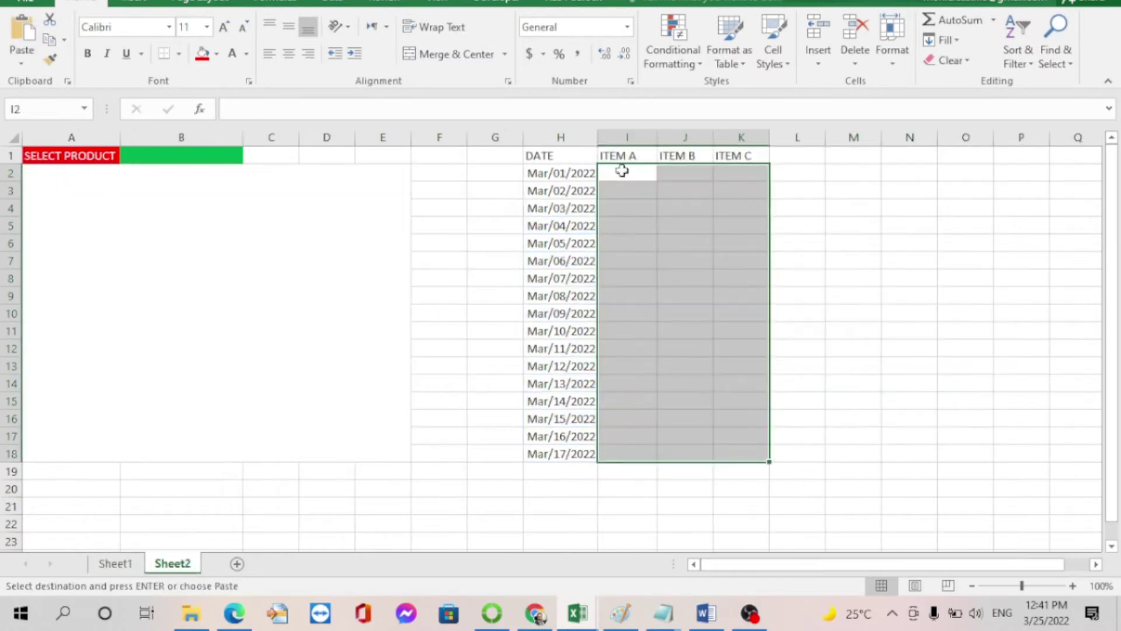
click(622, 171)
key(ctrl+v)
click(853, 225)
- Widen the ITEM C column and add a DATA SOURCE CHART header in L1
drag(772, 147, 883, 138)
click(805, 155)
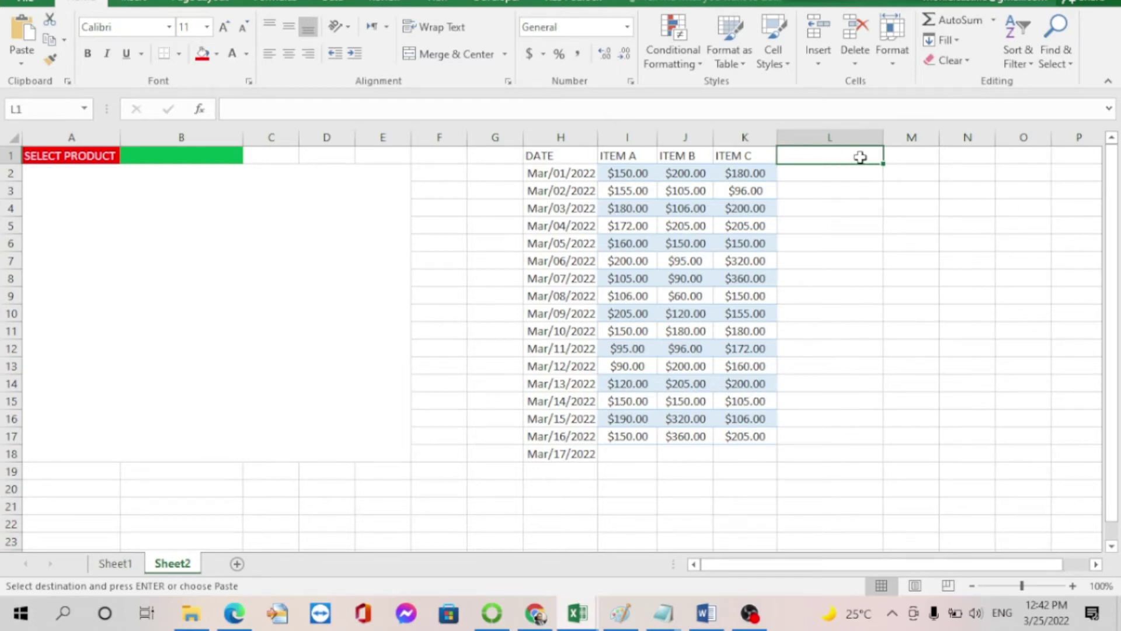
text(DATA SOURC)
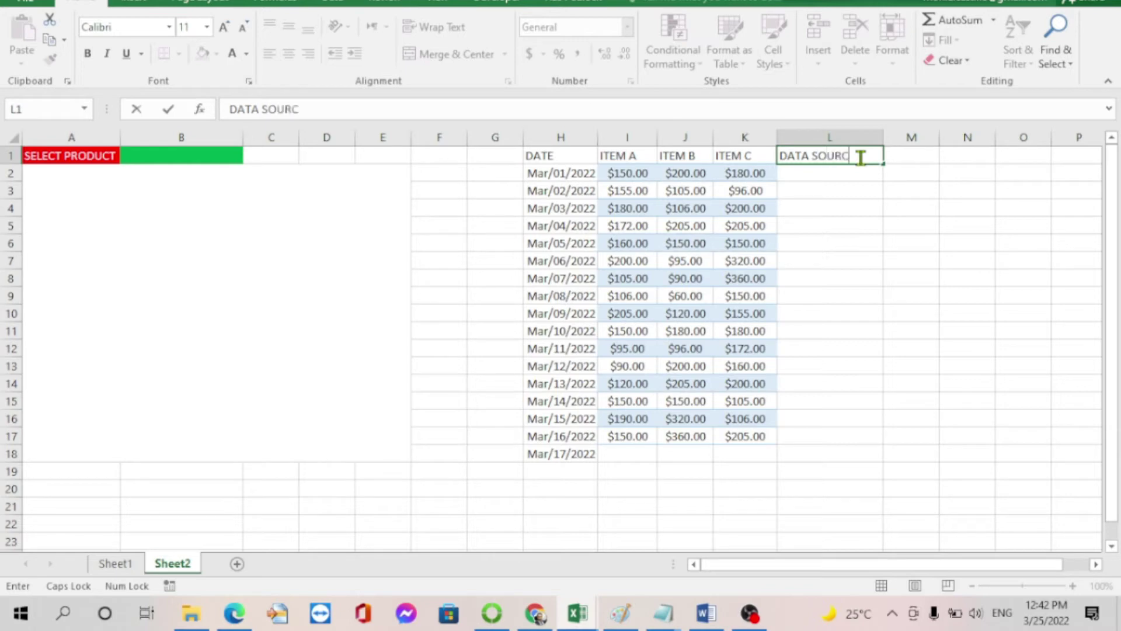
text(E CHART)
key(Return)
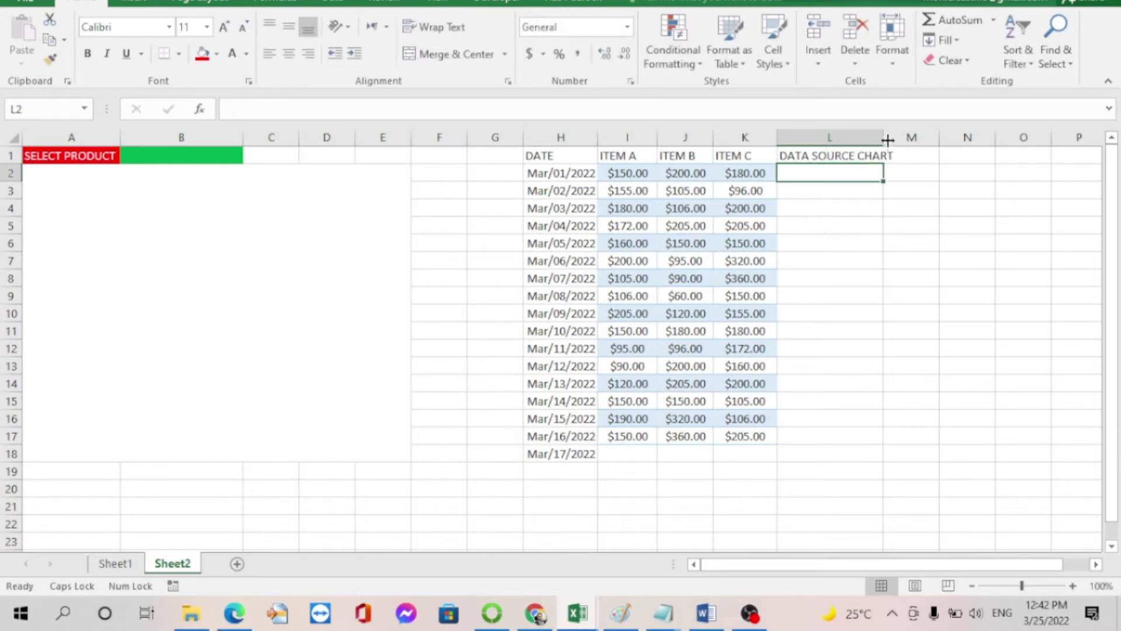
- Widen column L and convert H1:L17 into a table with headers
drag(886, 140, 915, 140)
click(878, 244)
click(866, 171)
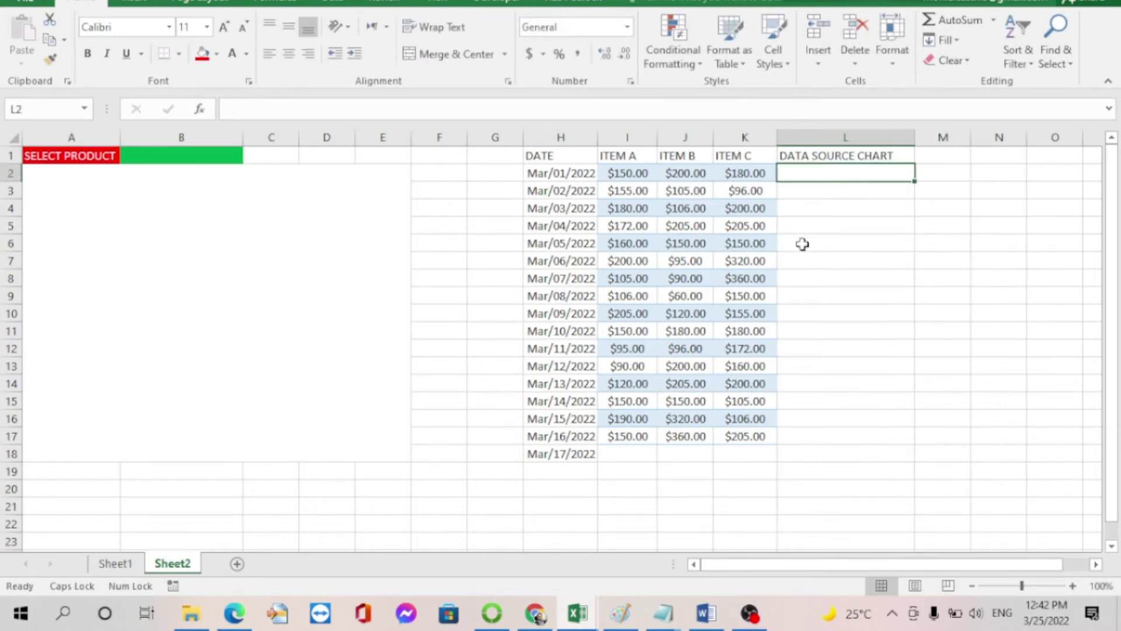
drag(558, 155, 848, 418)
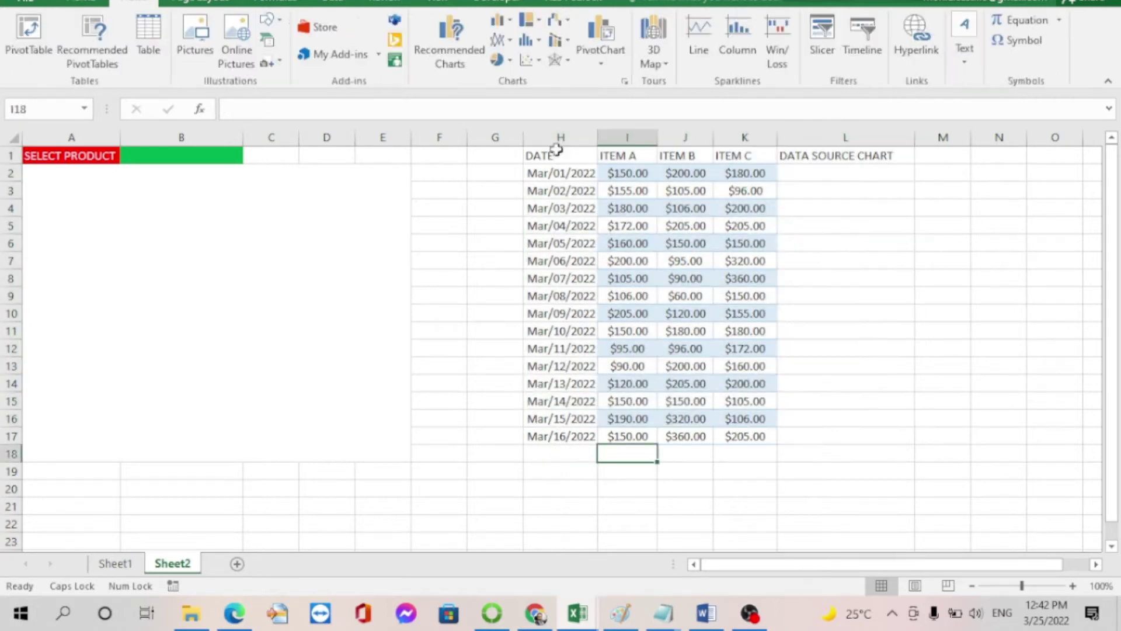
mouse_move(558, 155)
mouse_down()
mouse_move(837, 414)
mouse_move(817, 438)
mouse_up()
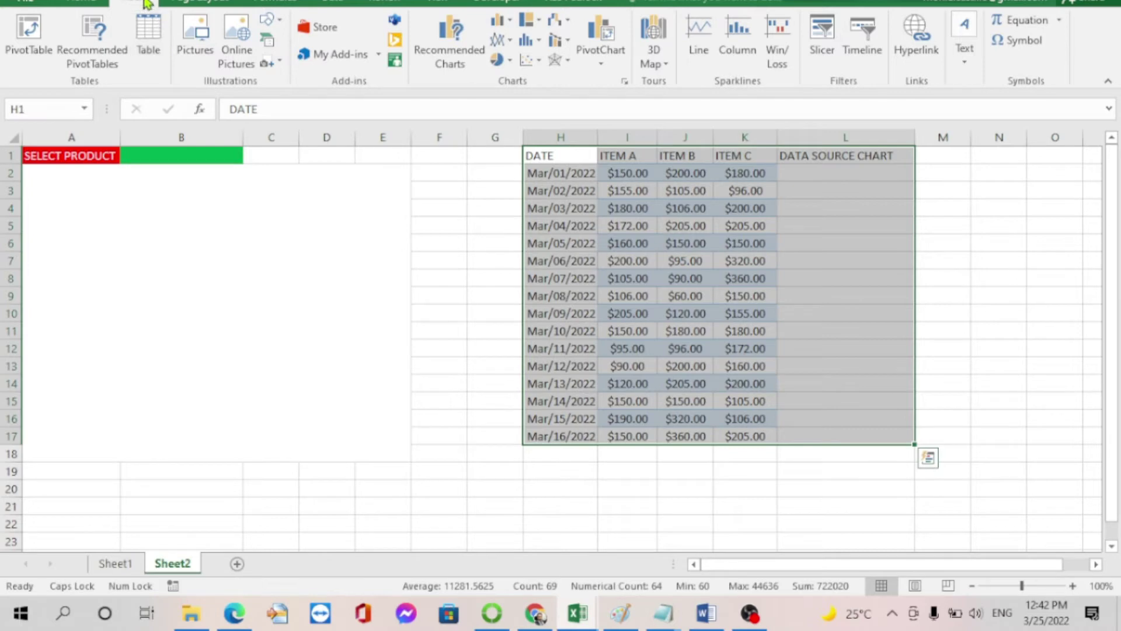
click(149, 32)
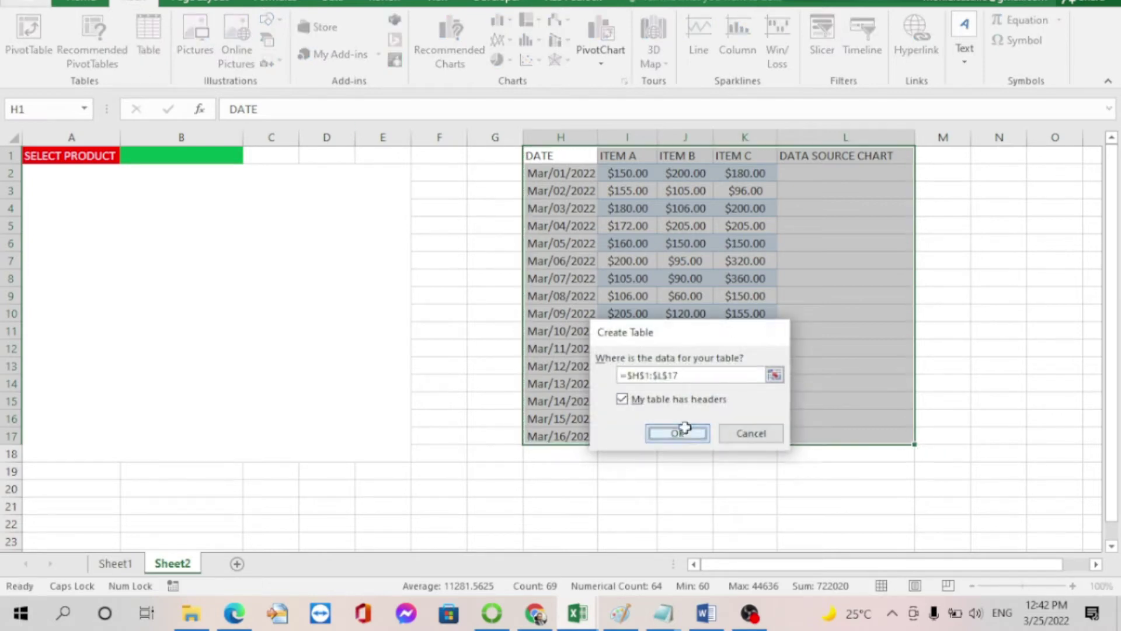
click(677, 433)
click(438, 258)
click(221, 156)
click(881, 266)
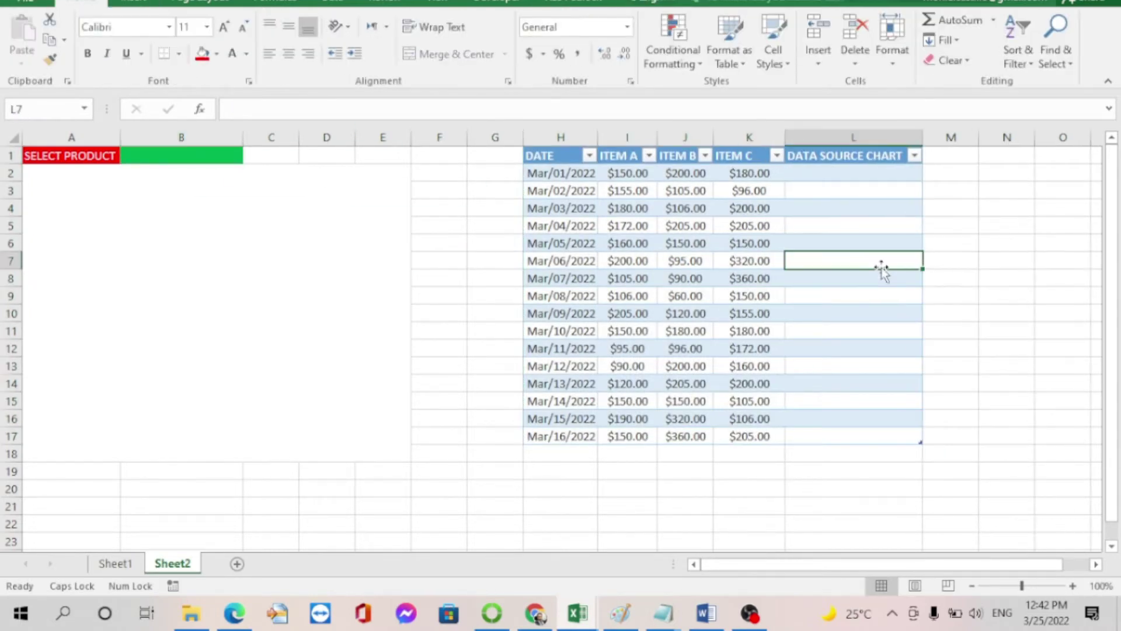
key(Up)
key(Up)
key(Up)
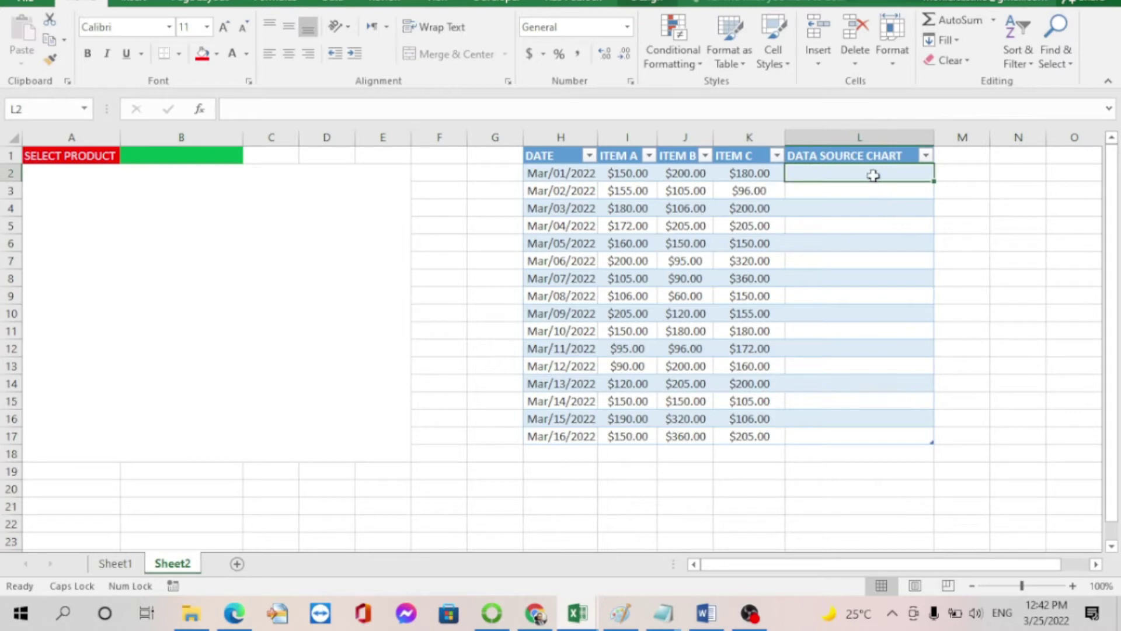
drag(873, 175, 874, 432)
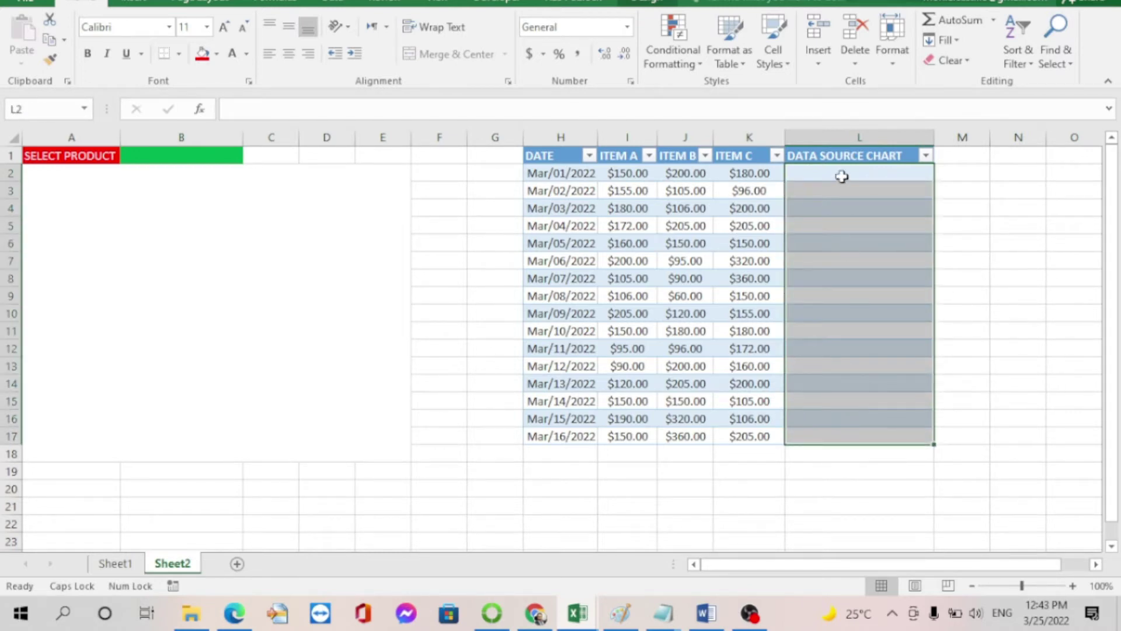
click(613, 153)
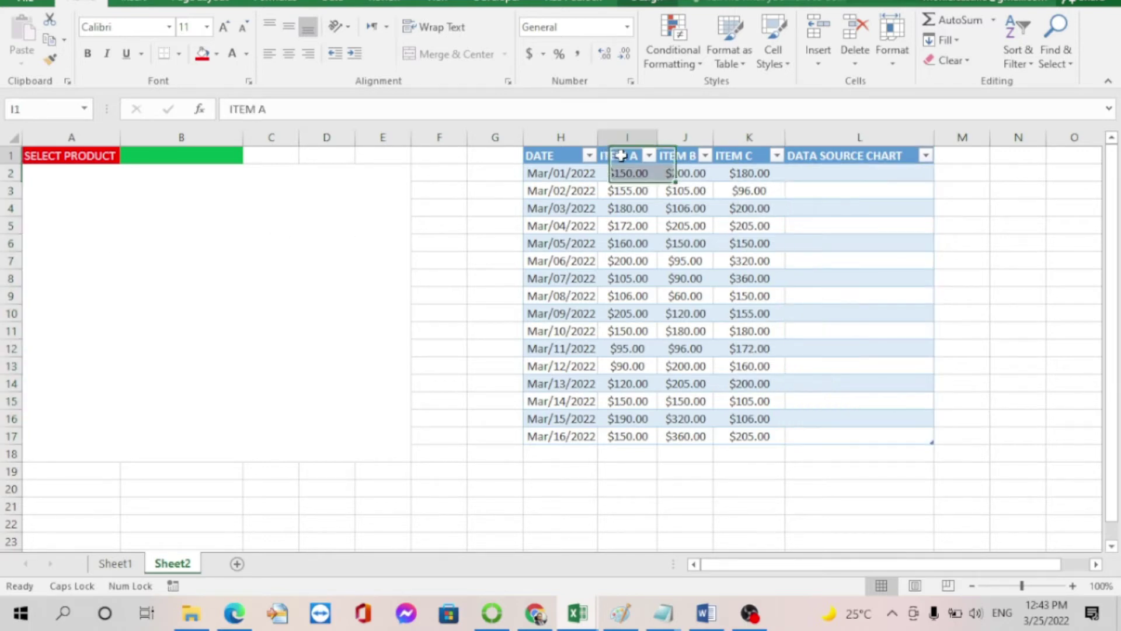
click(701, 153)
drag(879, 175, 861, 431)
click(859, 386)
click(188, 150)
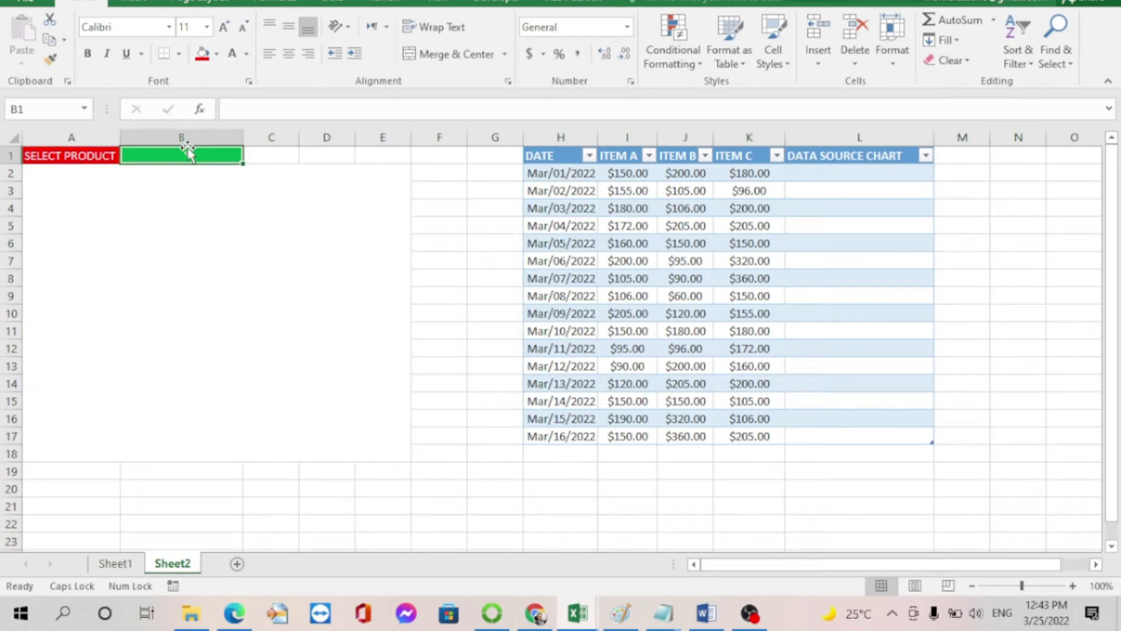
click(634, 145)
drag(621, 173, 625, 418)
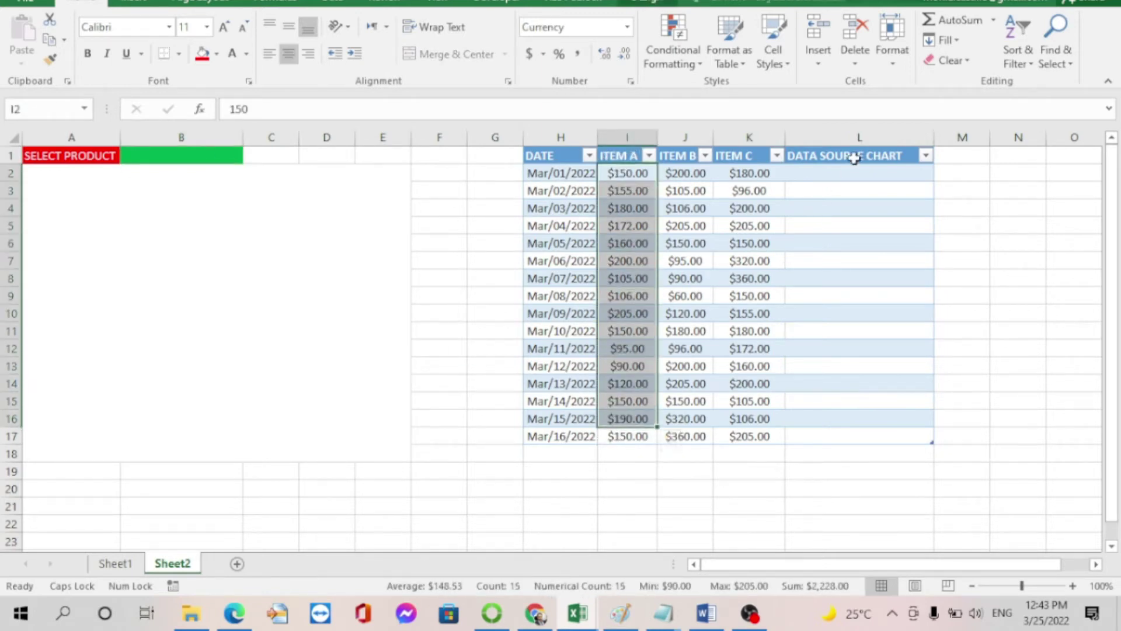
drag(846, 174, 834, 434)
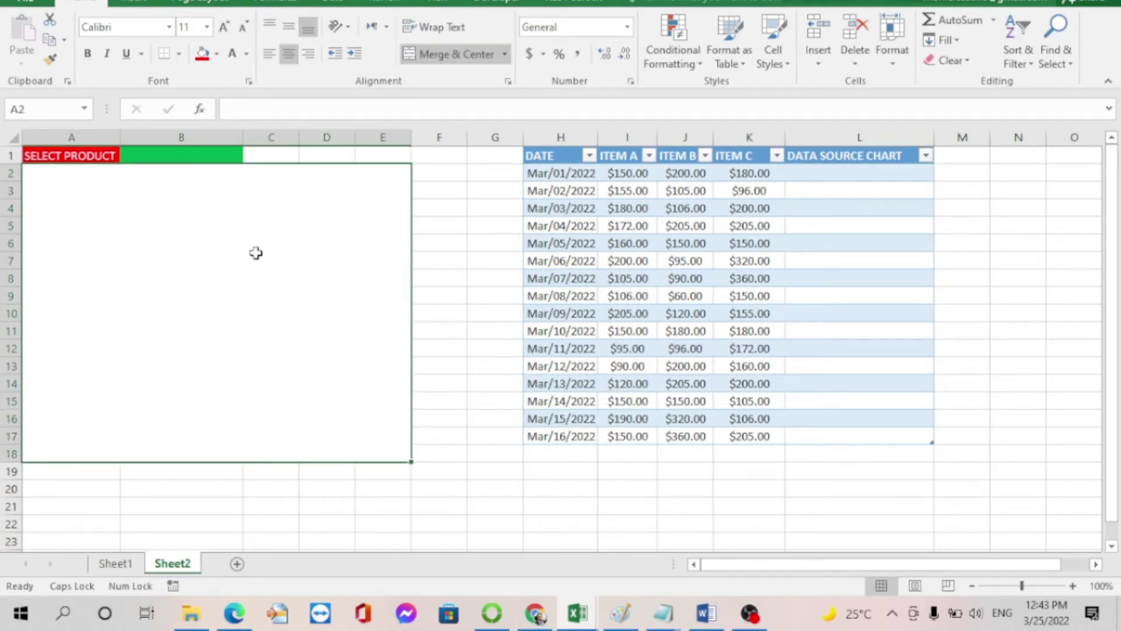
click(805, 314)
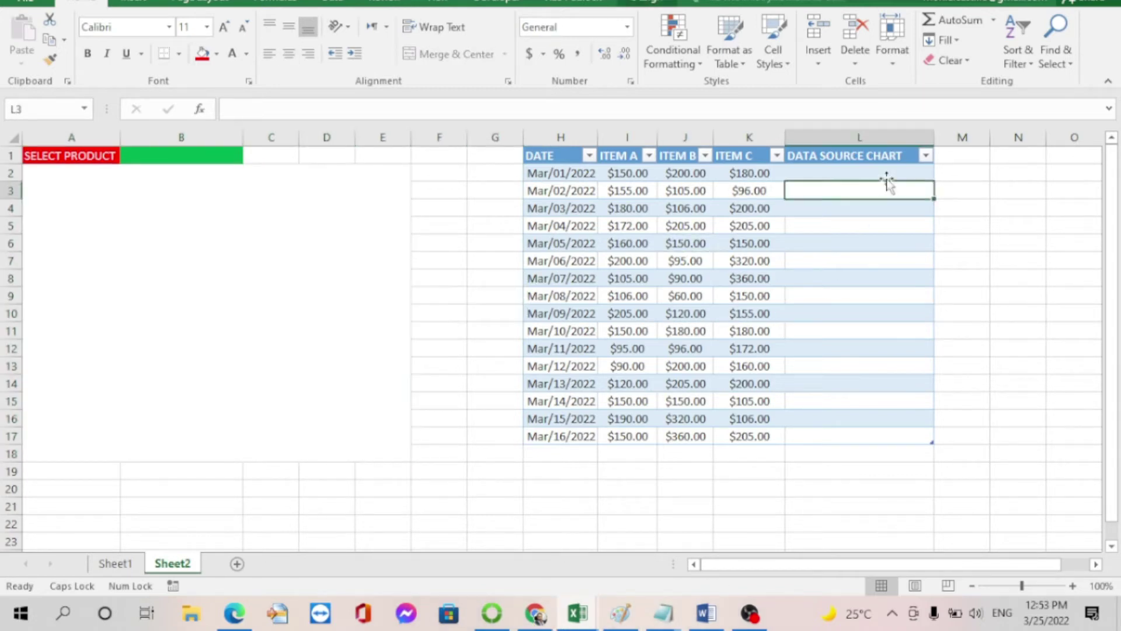
- Type =OFFSET([DATE],,MATCH(B1,Table2 into L2, using B1 as the lookup value
text(=O)
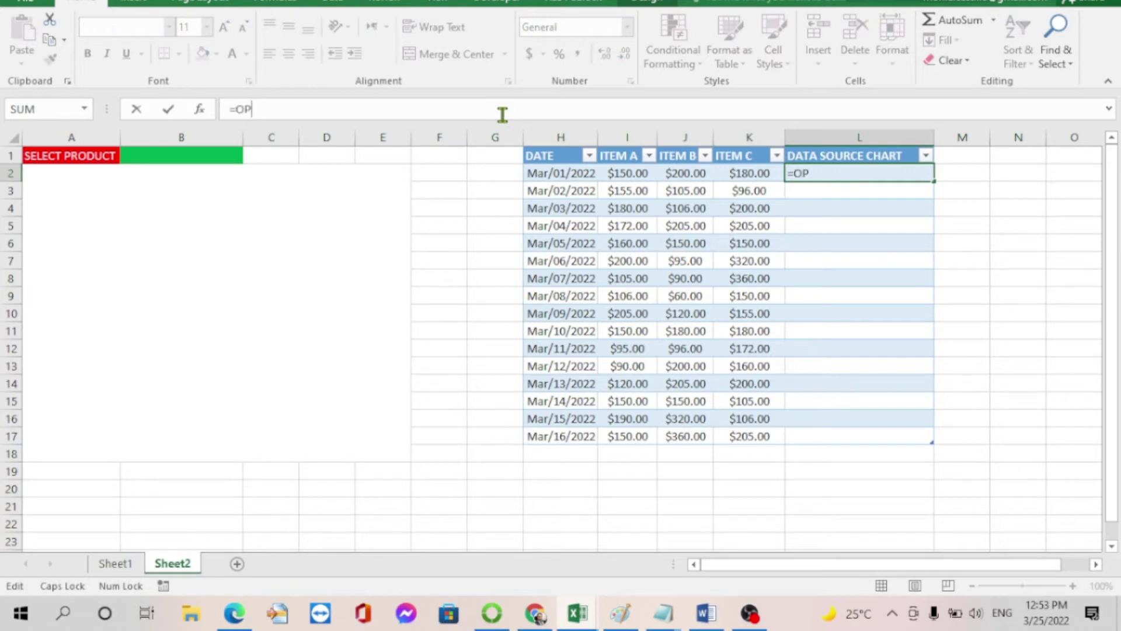
text(FFSET()
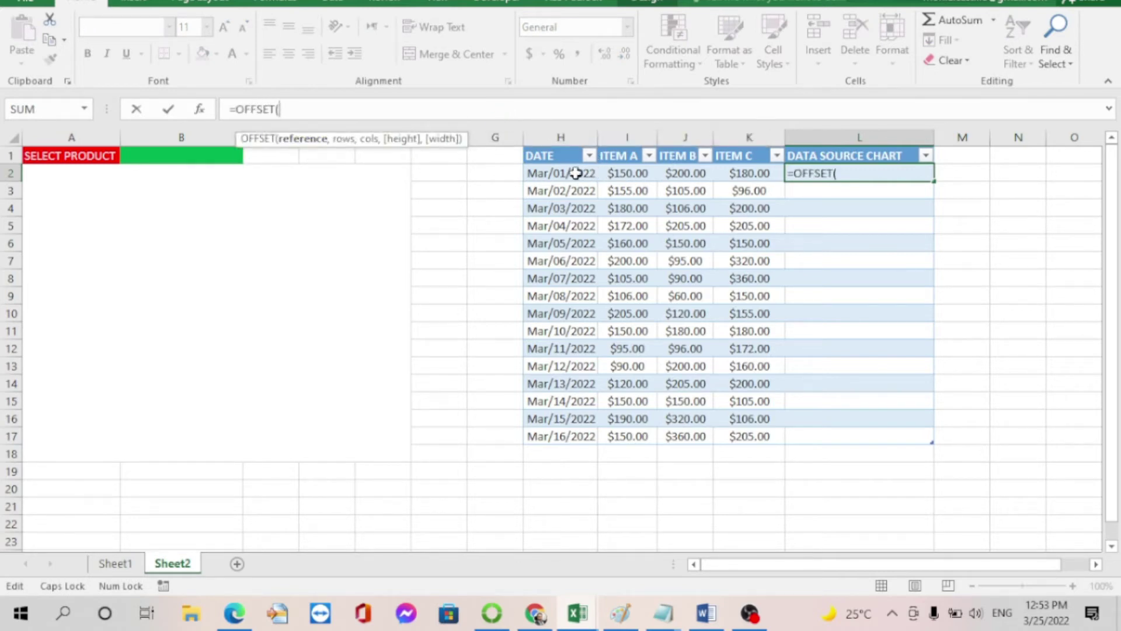
text([)
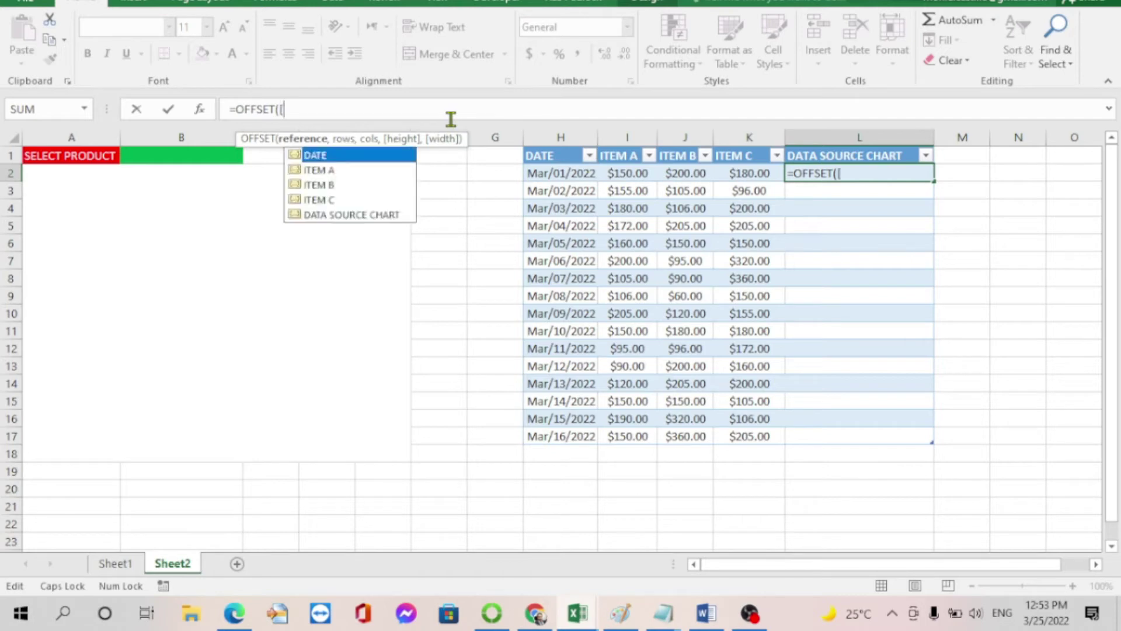
text(DATE)
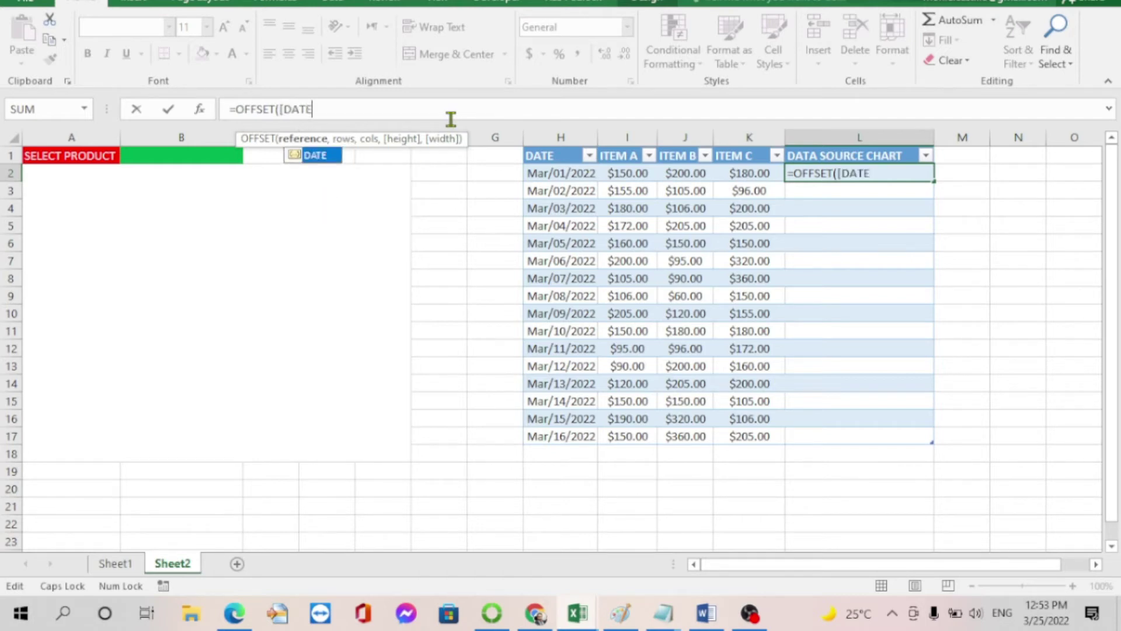
text(],)
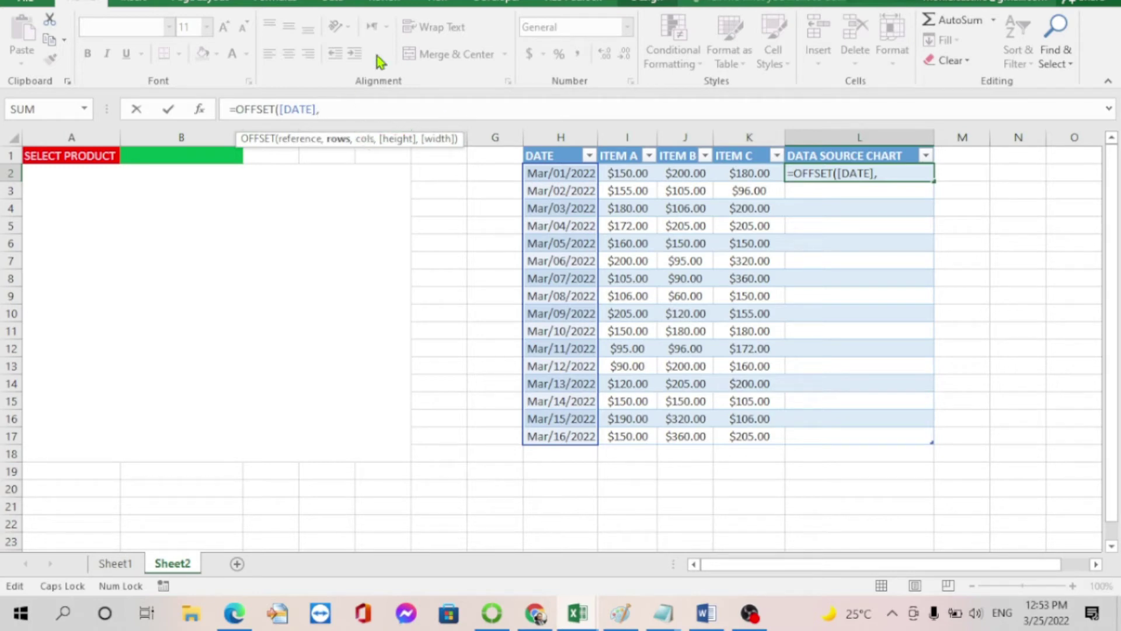
text(,MATC)
key(Tab)
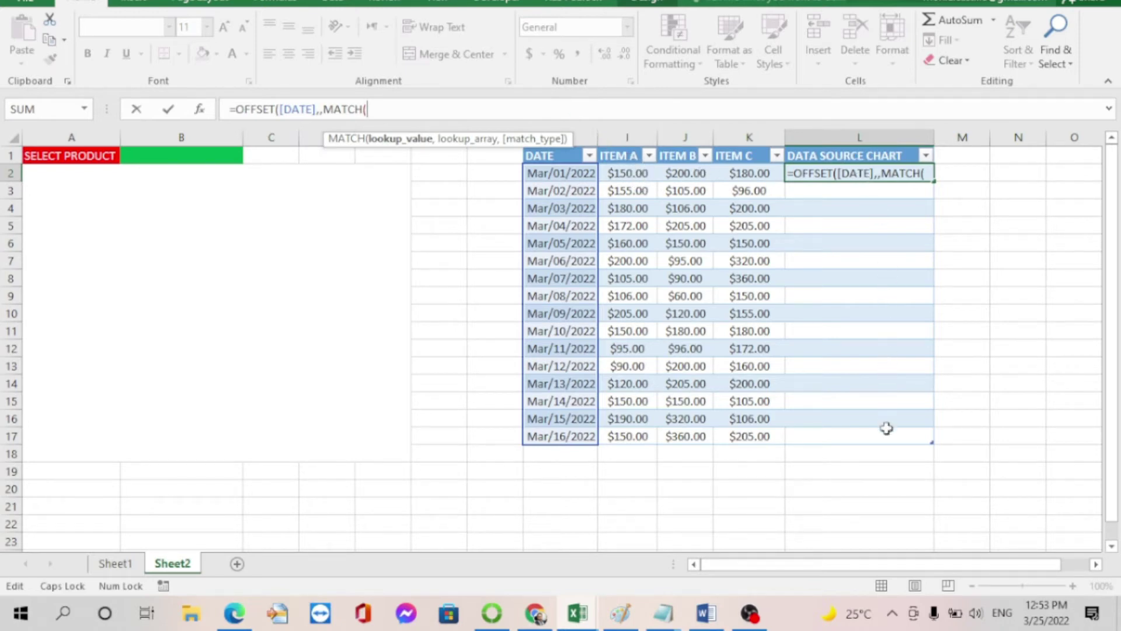
click(191, 156)
text(,)
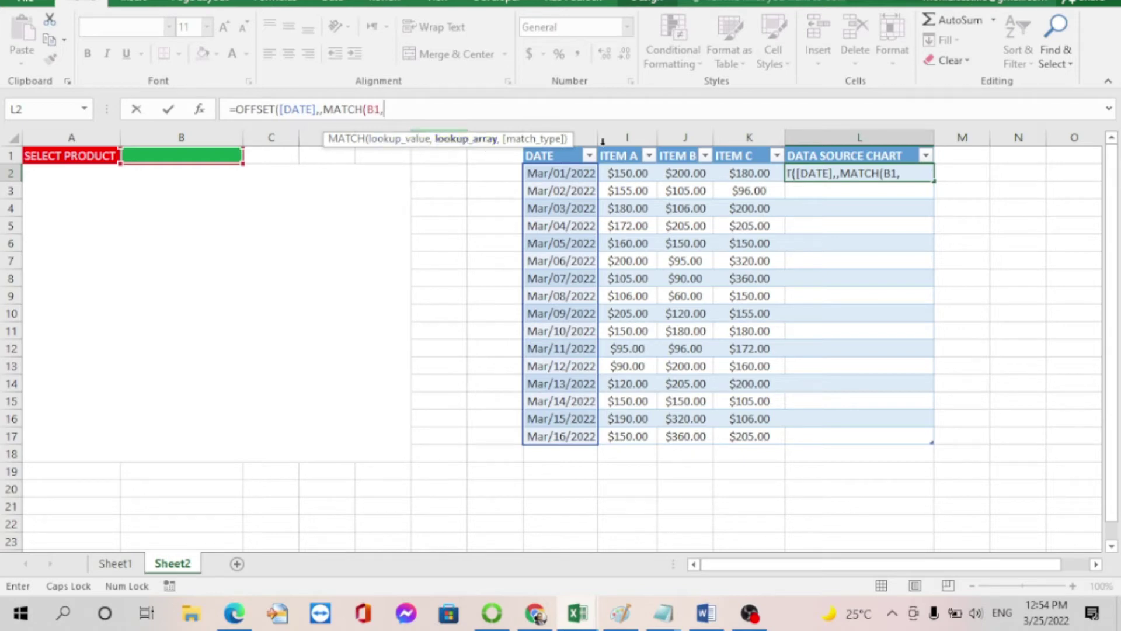
text(TABLE)
key(Down)
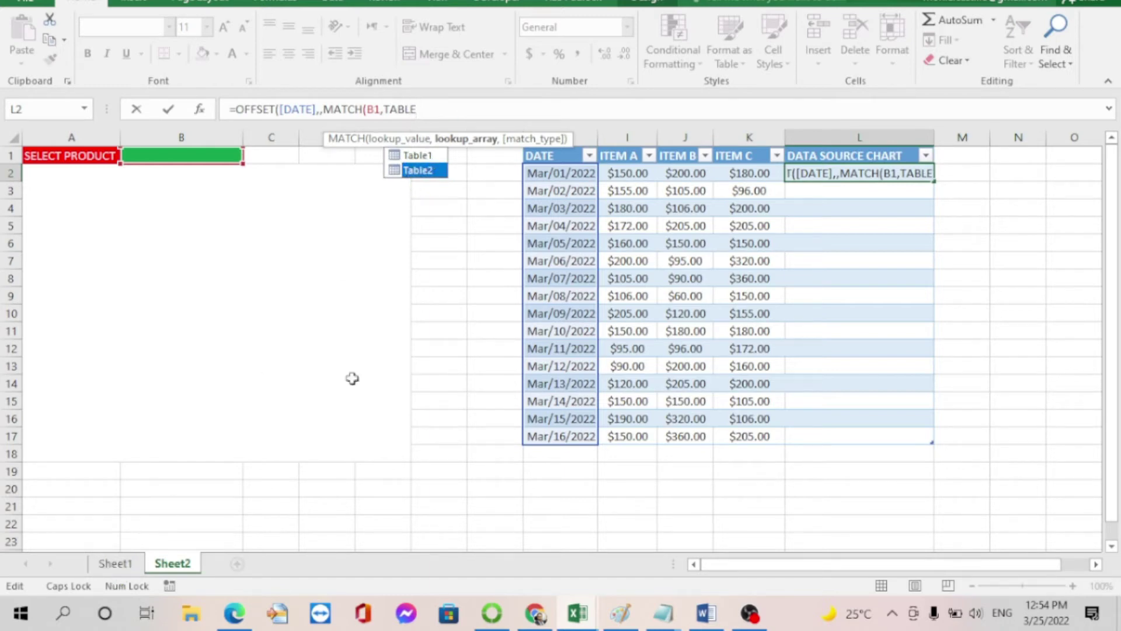
key(Tab)
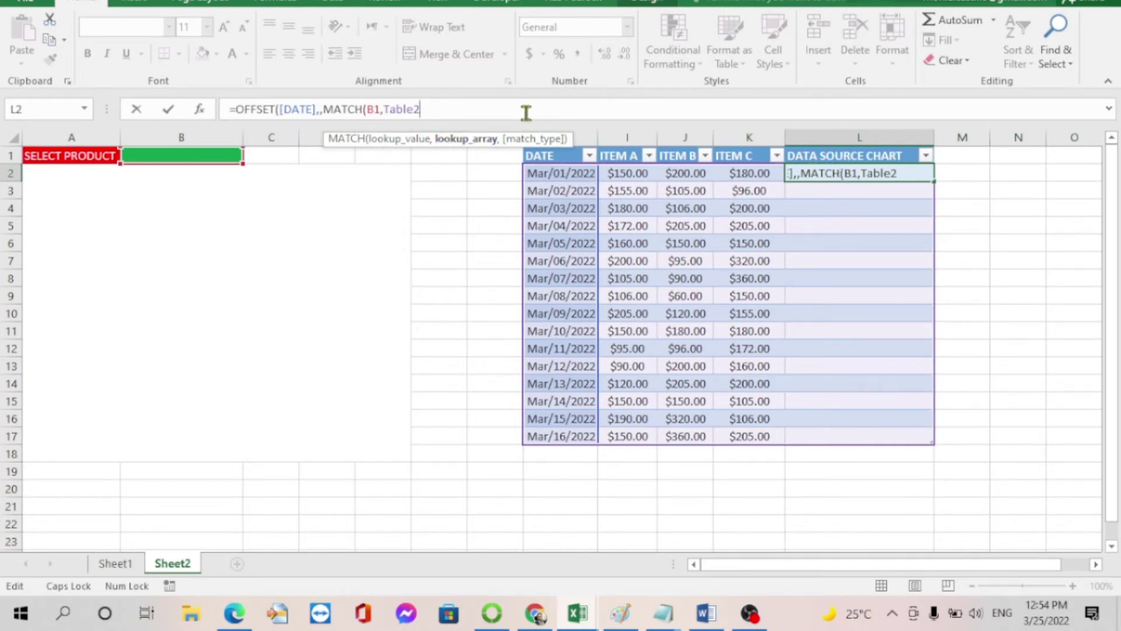
- Complete the L2 OFFSET formula's MATCH with Table2[[#Headers],[ITEM A]:[ITEM C]] and match type 0
text([[)
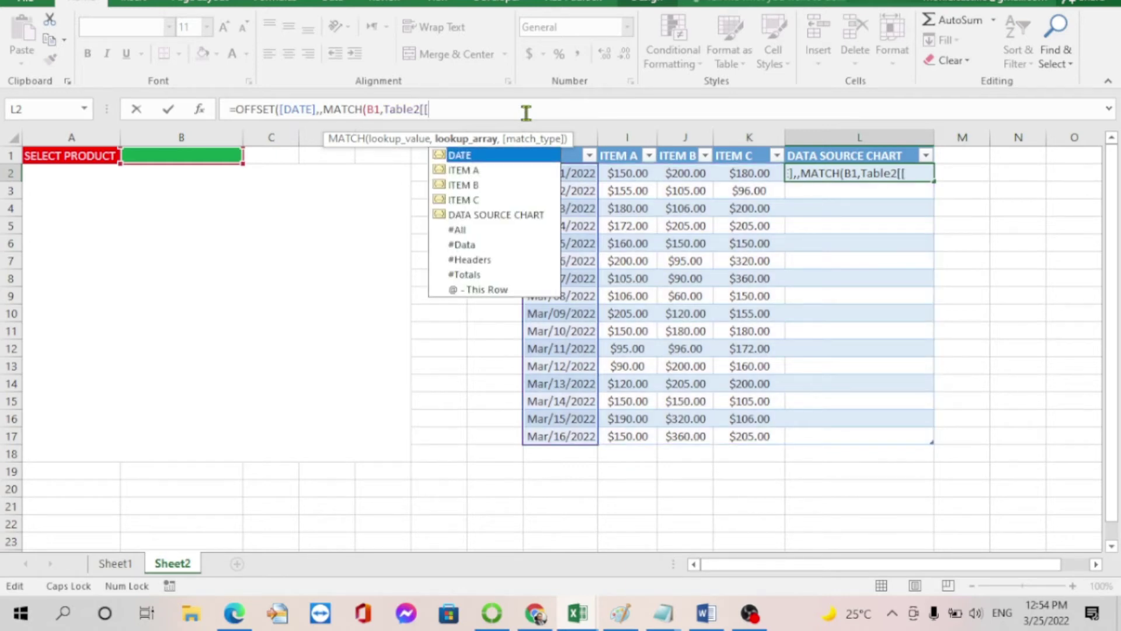
text(#H)
key(Tab)
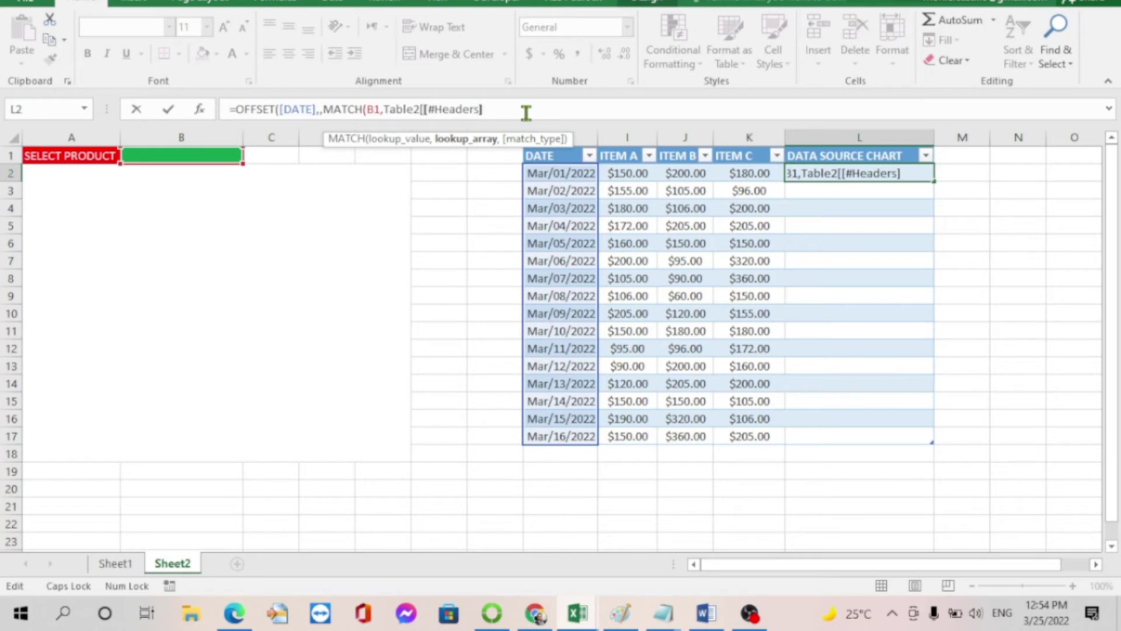
text([)
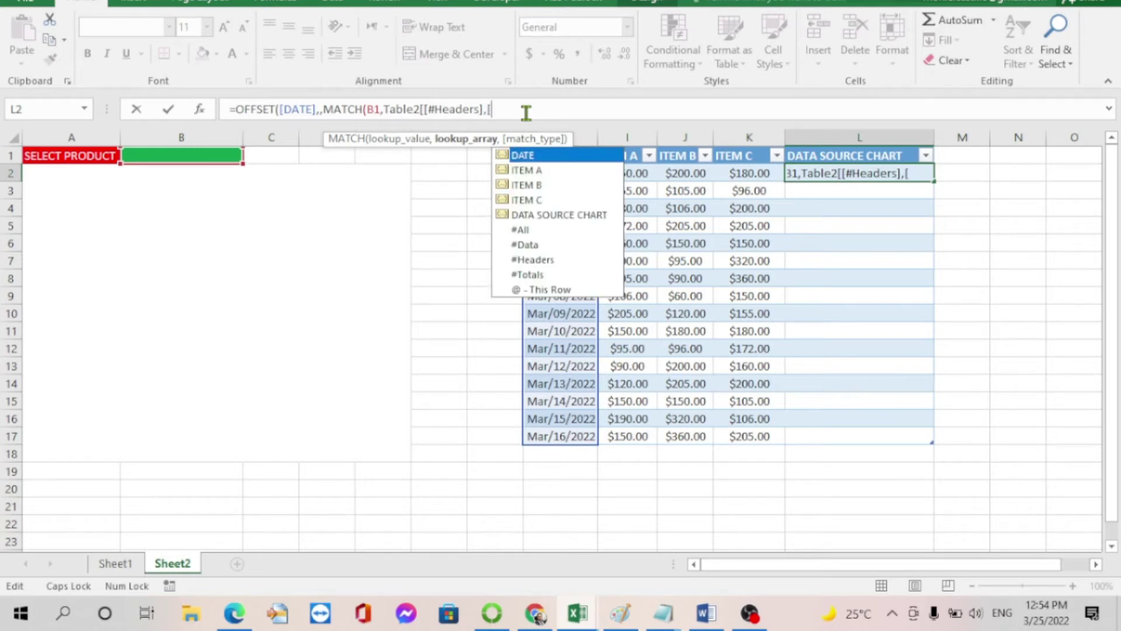
text(ITEM)
key(BackSpace)
key(BackSpace)
key(BackSpace)
text(TEM)
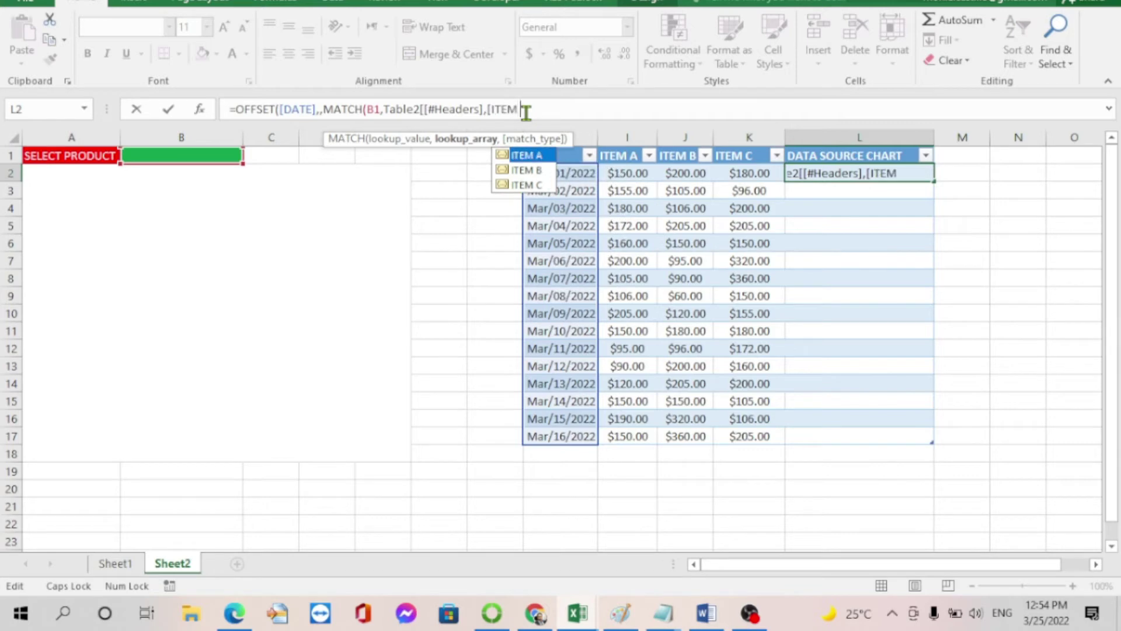
text( A]:)
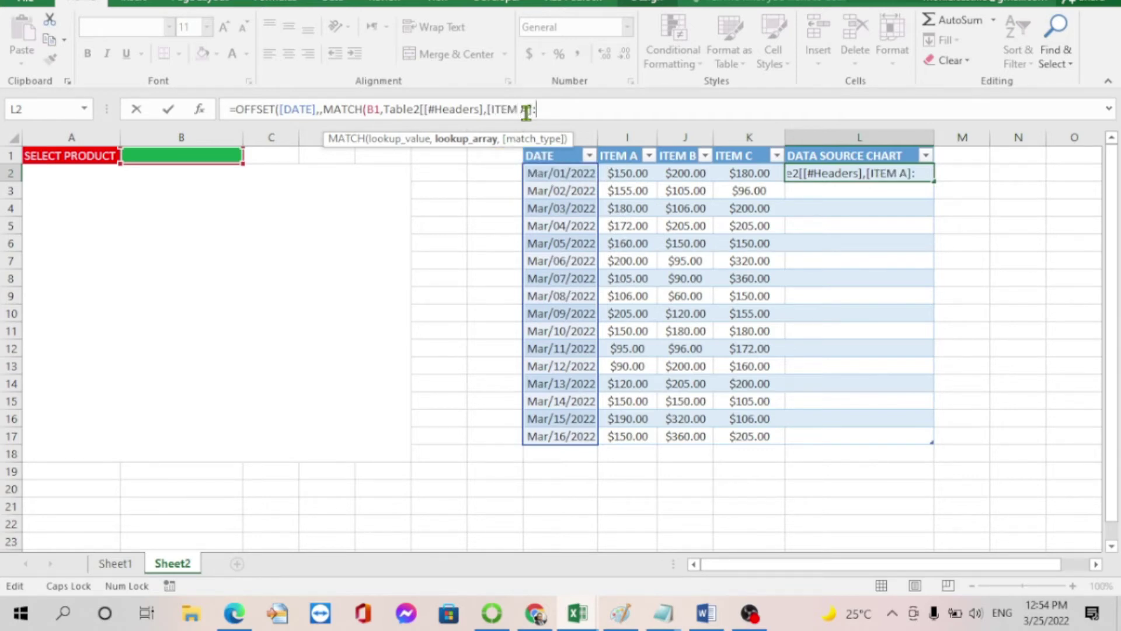
text([ITEM)
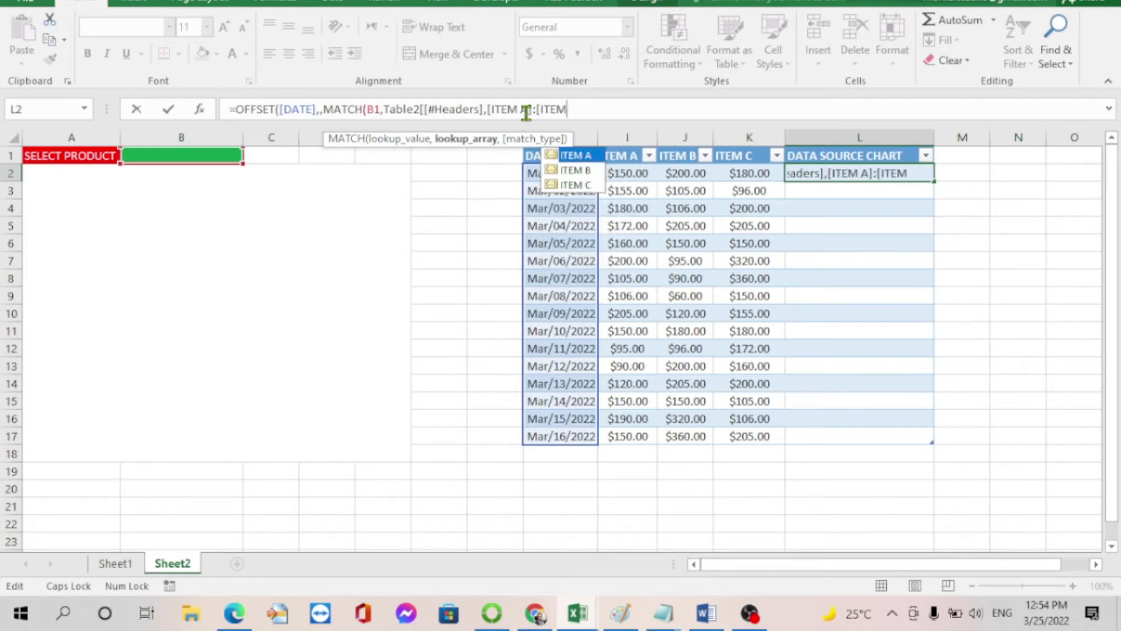
text( C)
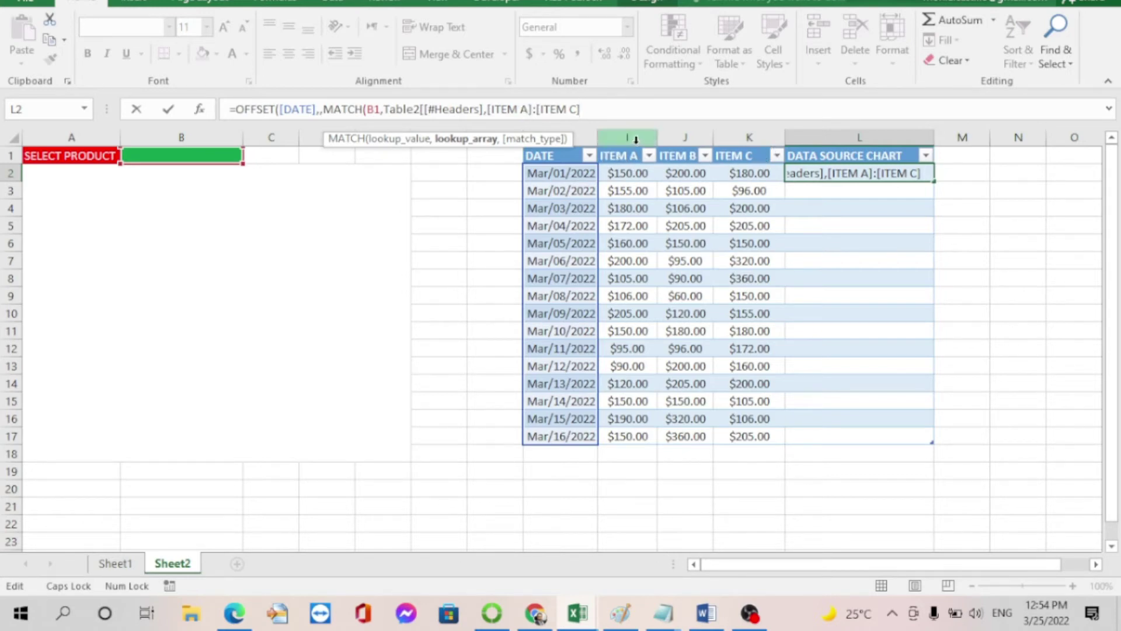
text(])
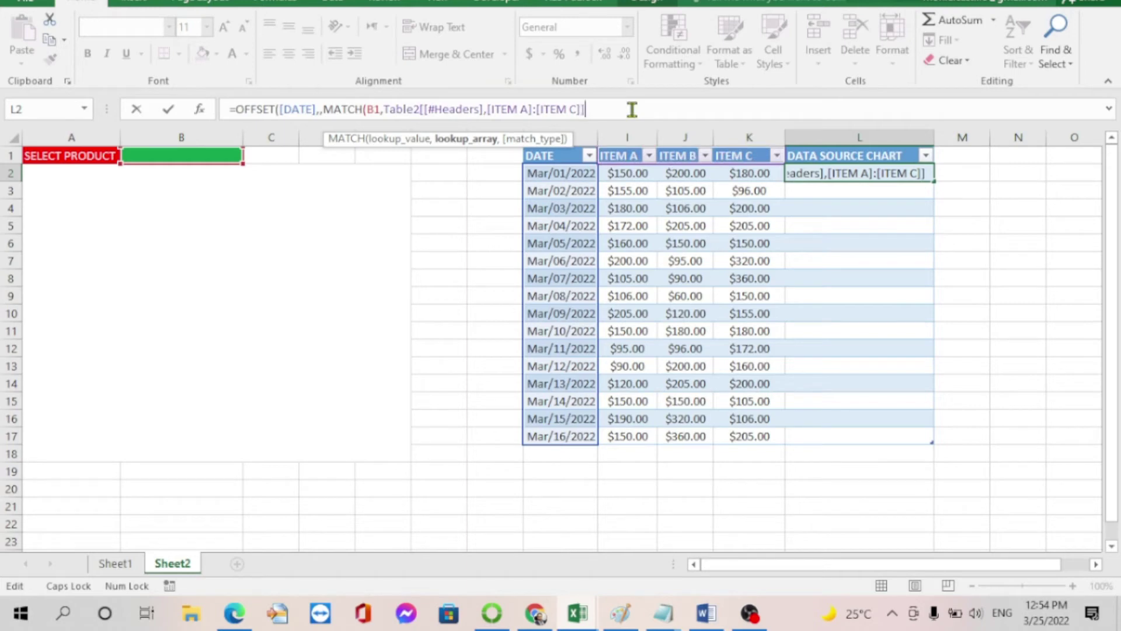
text(,)
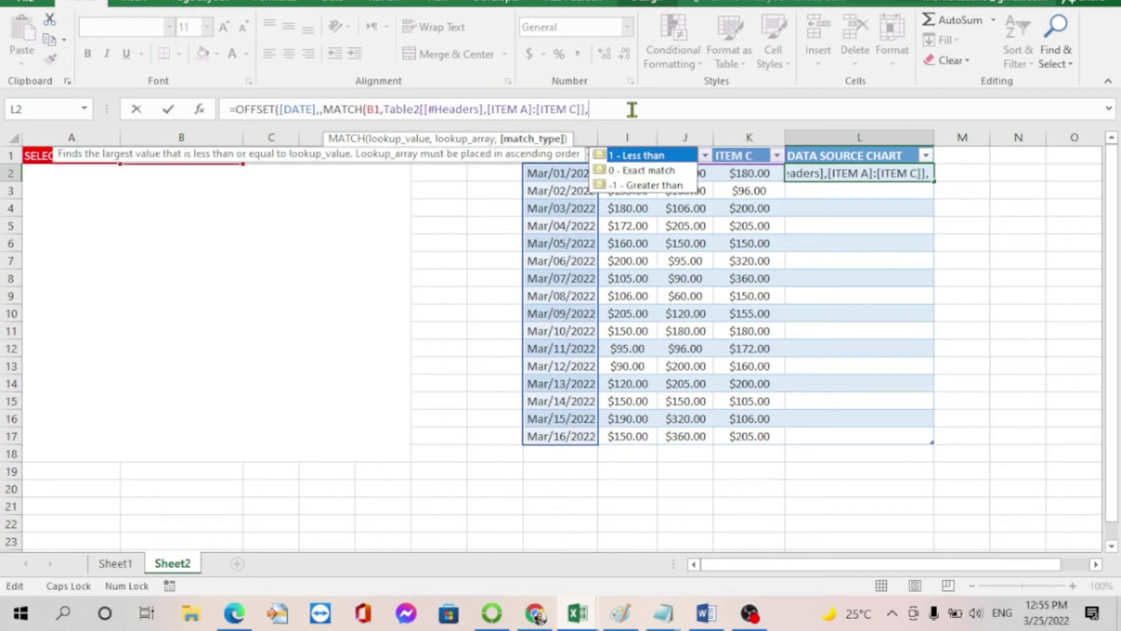
text(0)
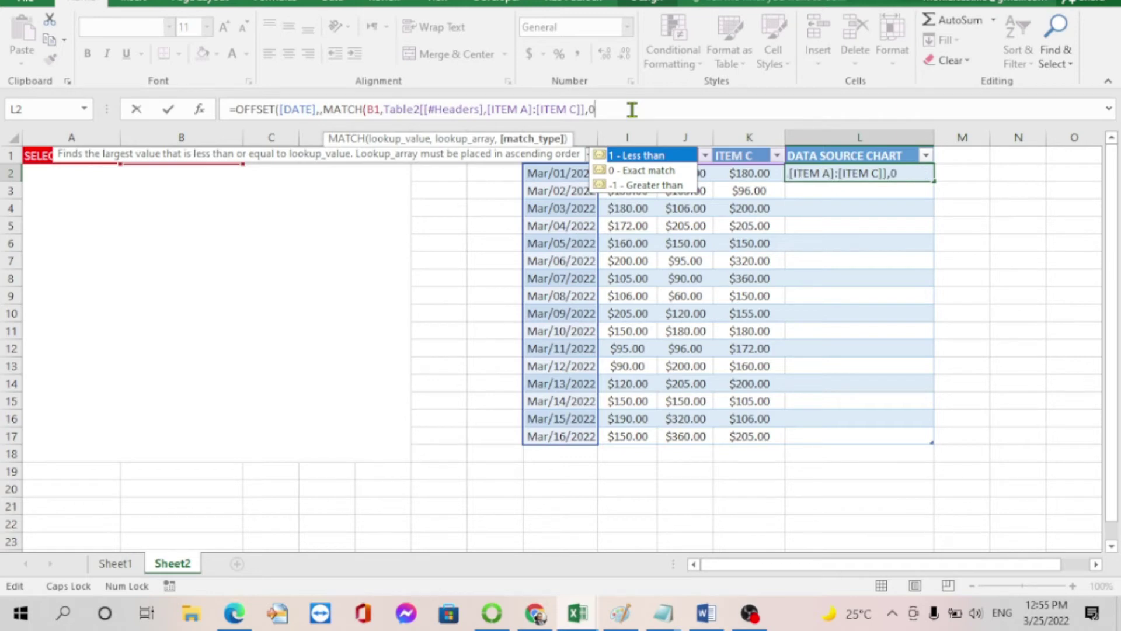
text())
key(Return)
- Review the DATA SOURCE CHART results in L2:L17, then select product choice cell B1
drag(70, 173, 439, 454)
drag(878, 177, 882, 437)
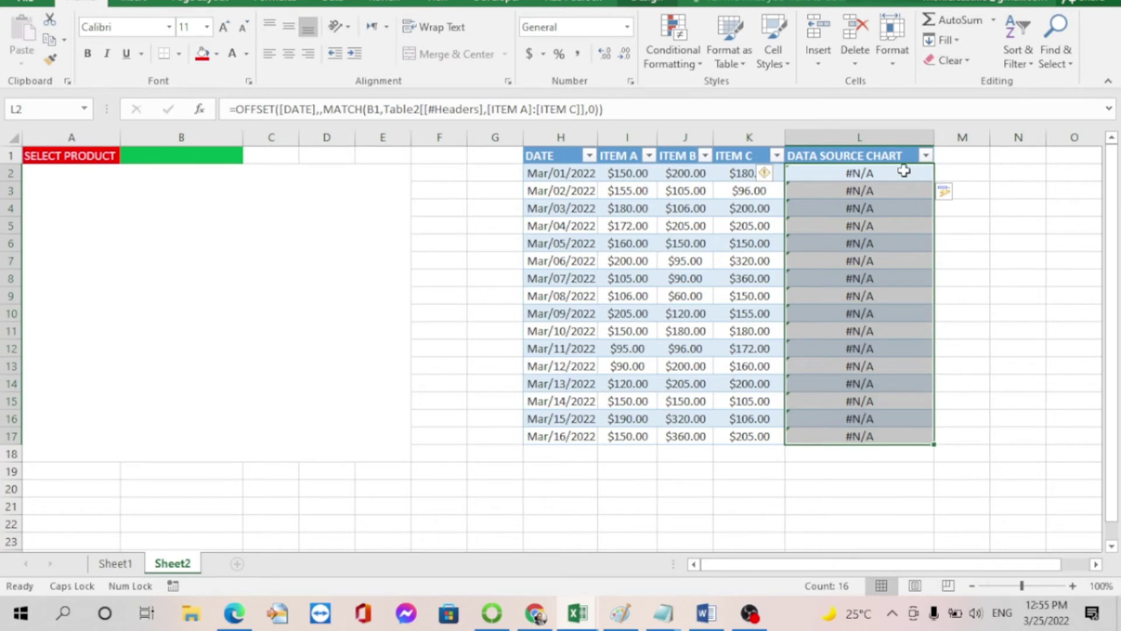
drag(904, 171, 882, 419)
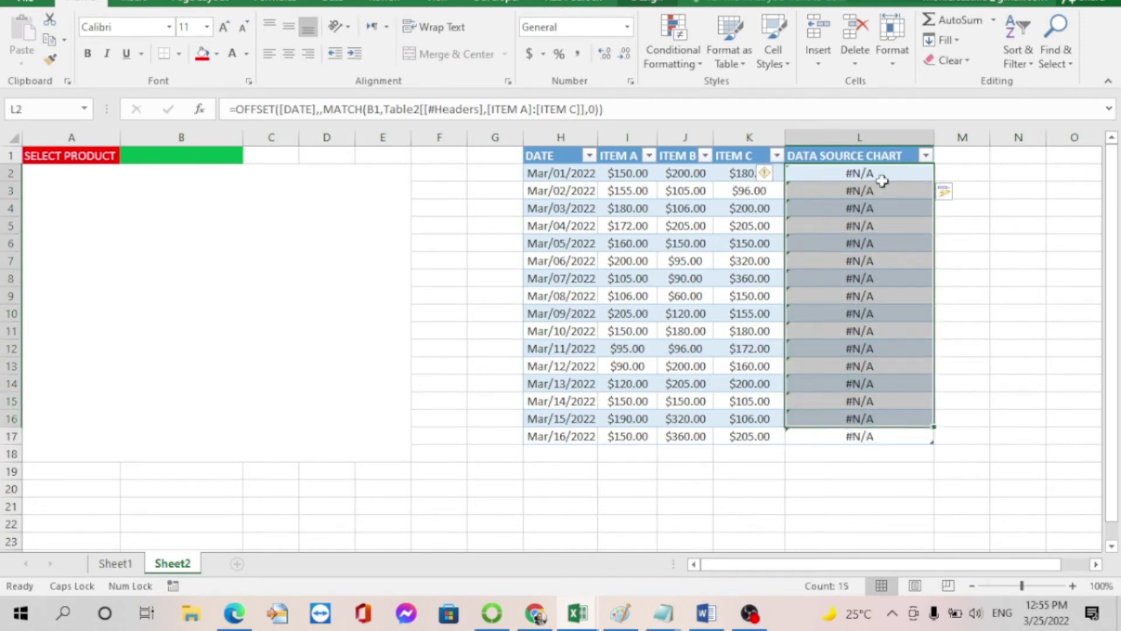
click(879, 178)
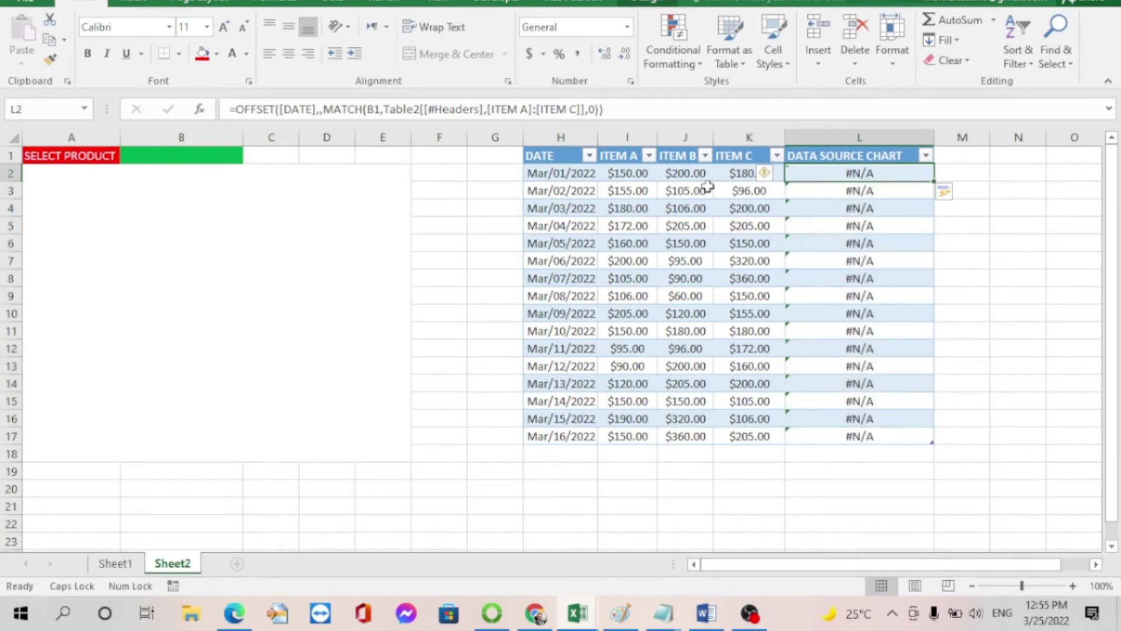
click(195, 159)
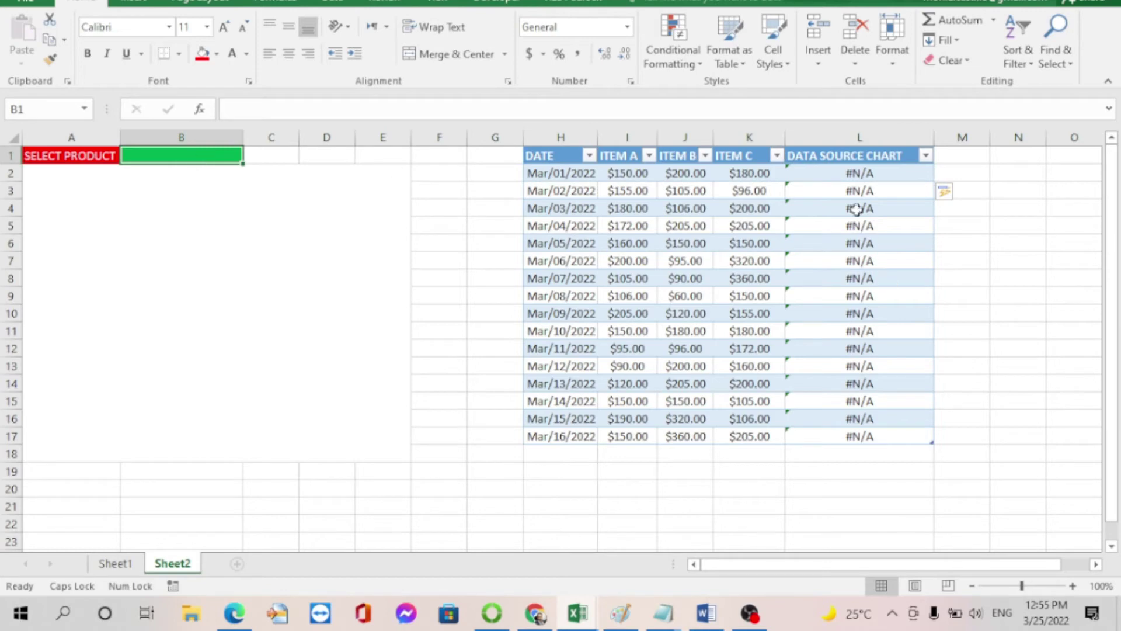
drag(847, 175, 896, 446)
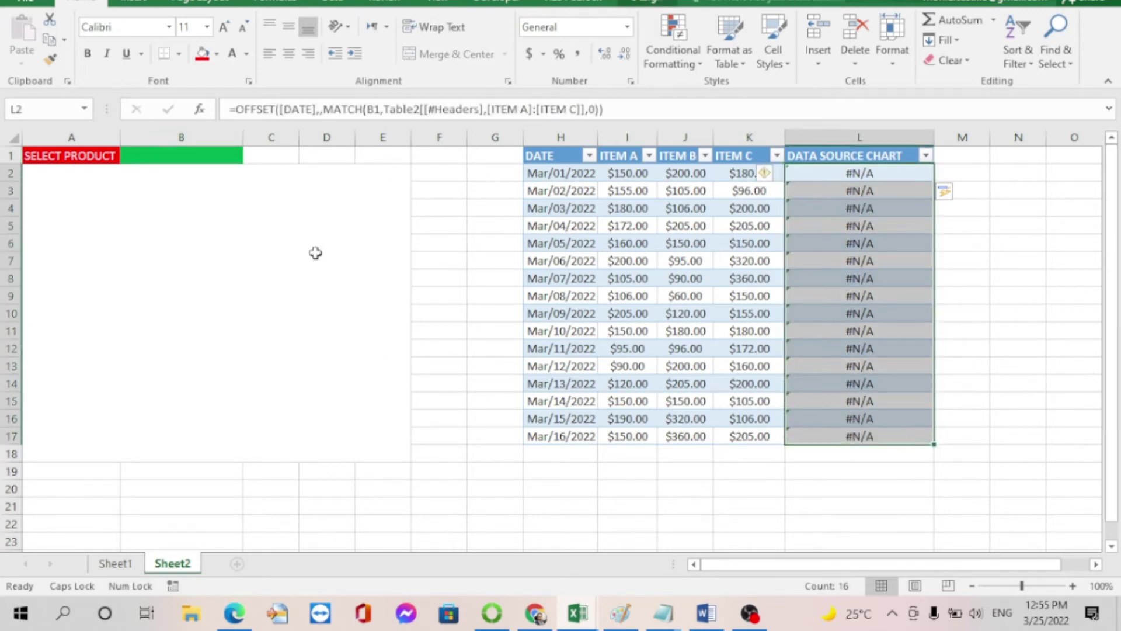
click(156, 156)
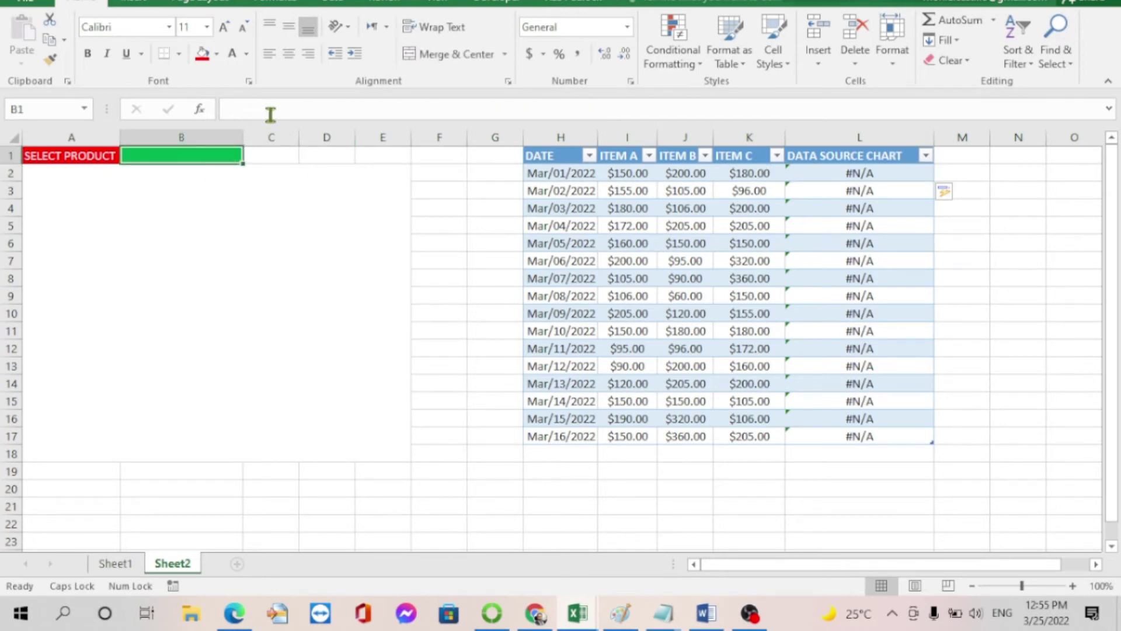
click(751, 173)
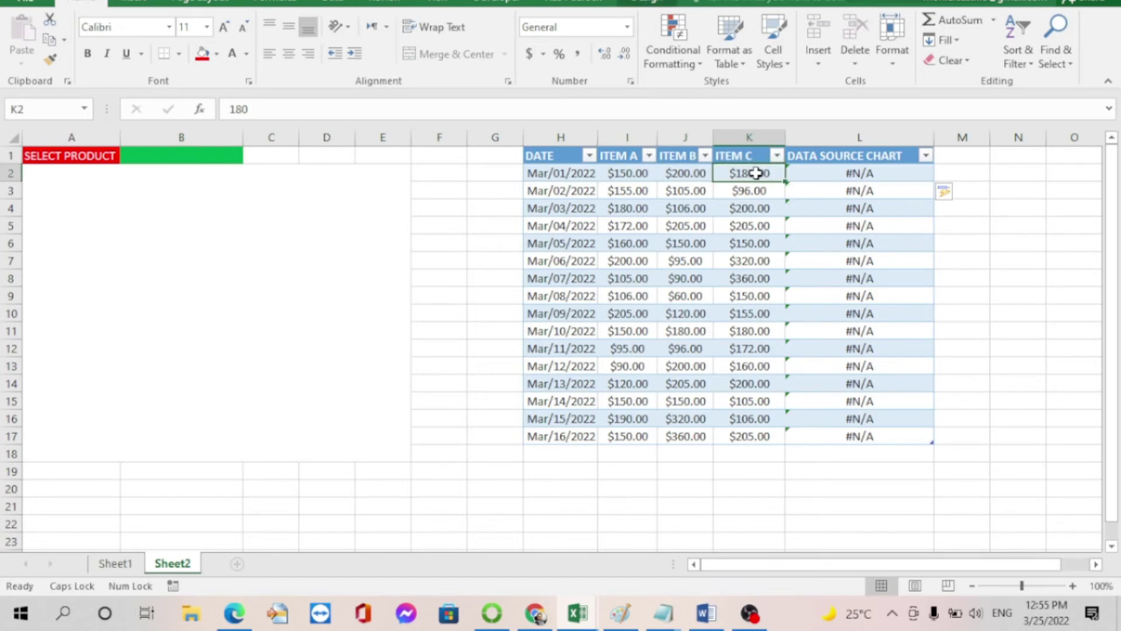
click(689, 146)
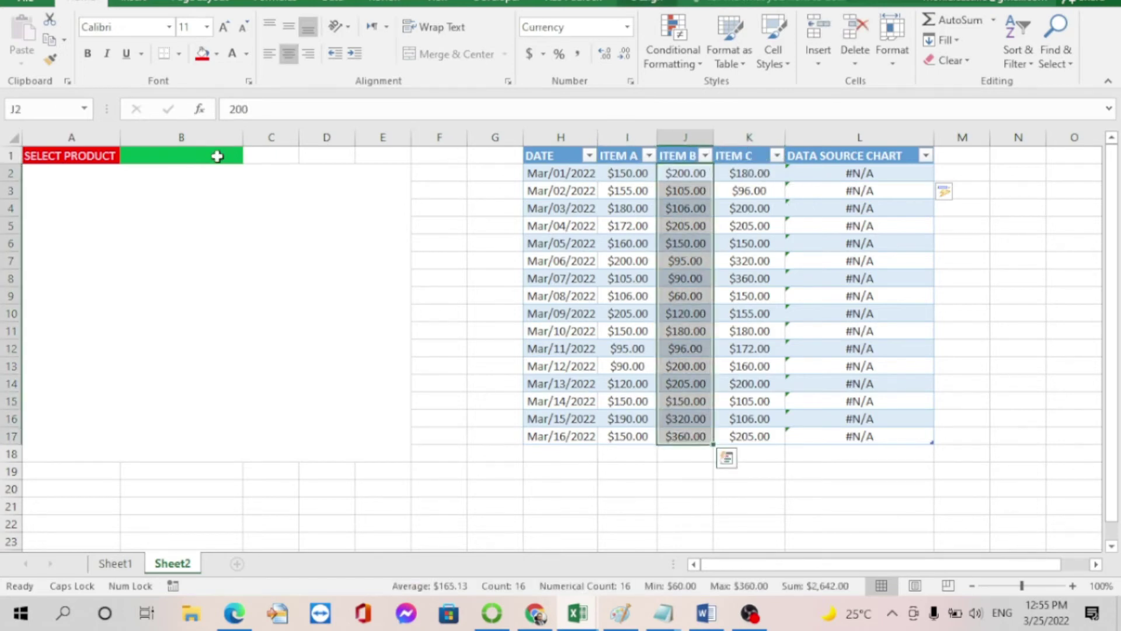
click(217, 157)
scroll(359, 20, down, 1)
scroll(359, 21, down, 3)
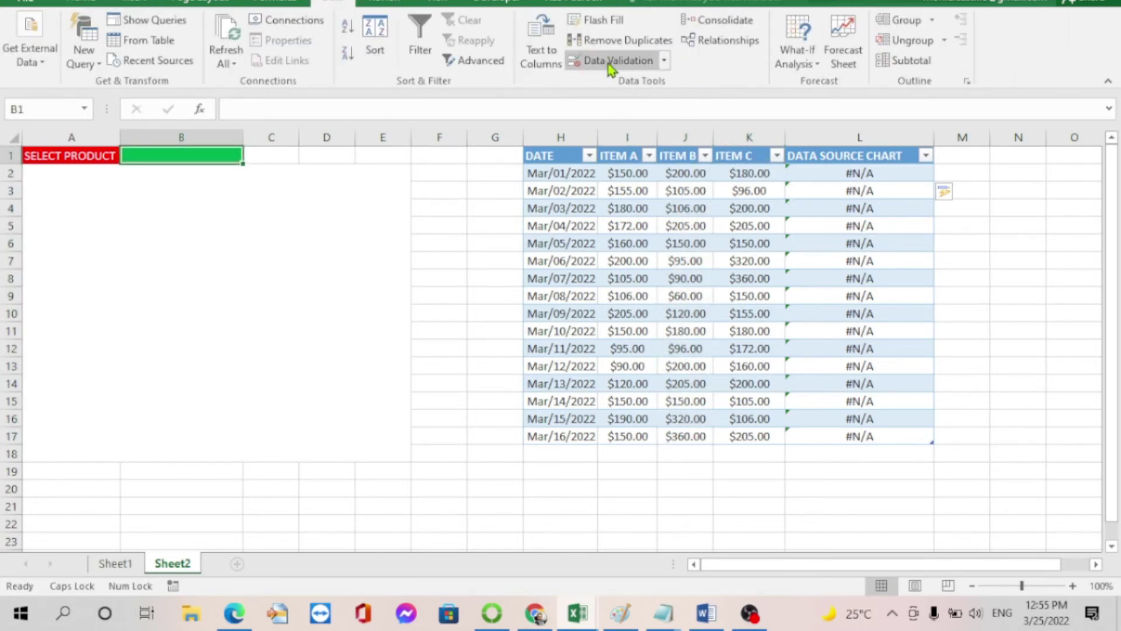
- Give B1 a List data validation sourced from the headers $I$1:$K$1
click(610, 64)
drag(658, 264, 650, 191)
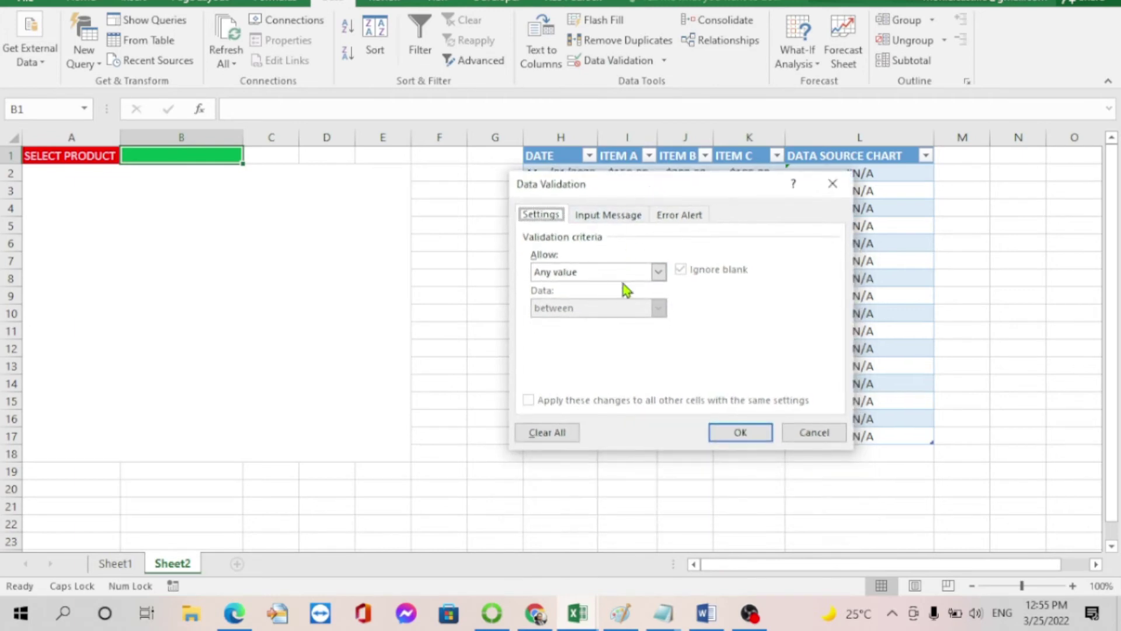
click(664, 274)
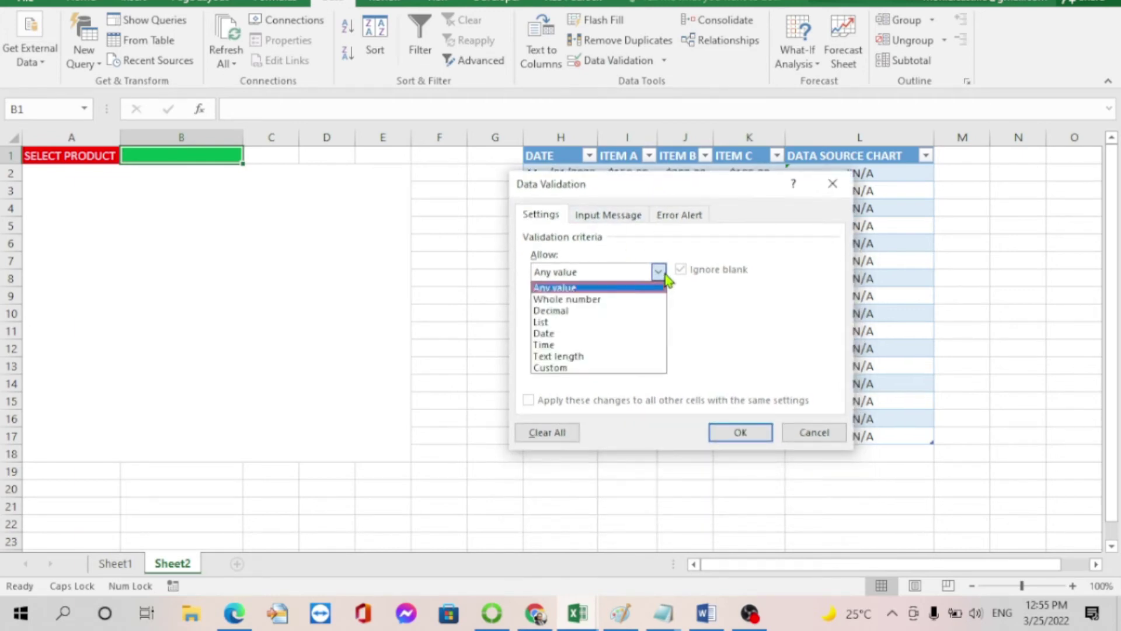
click(559, 322)
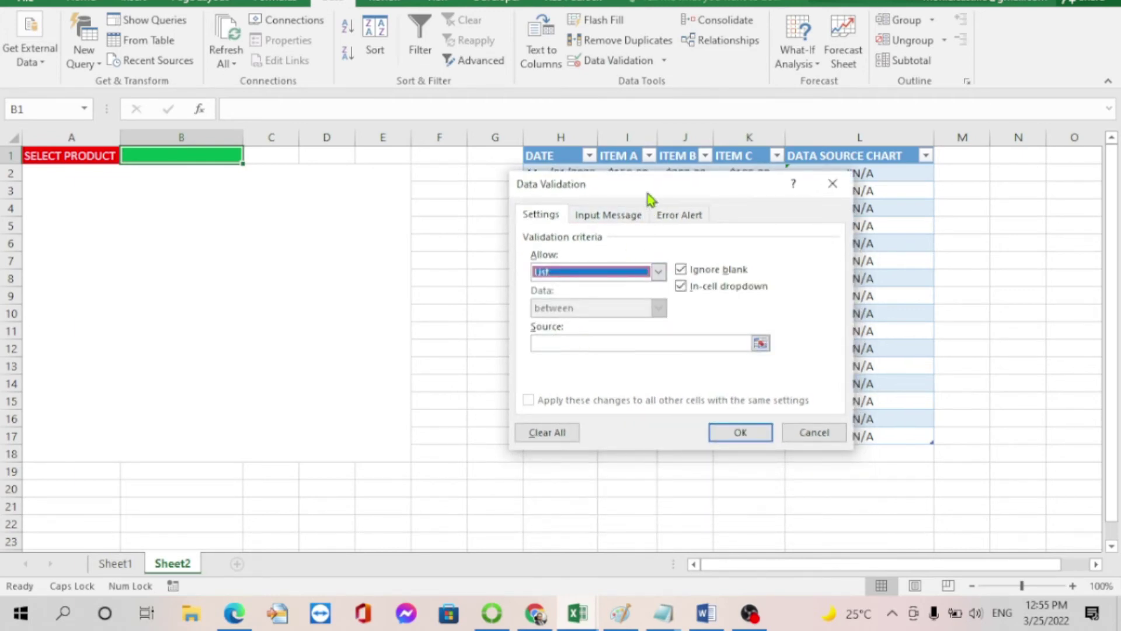
drag(648, 194, 264, 140)
click(377, 292)
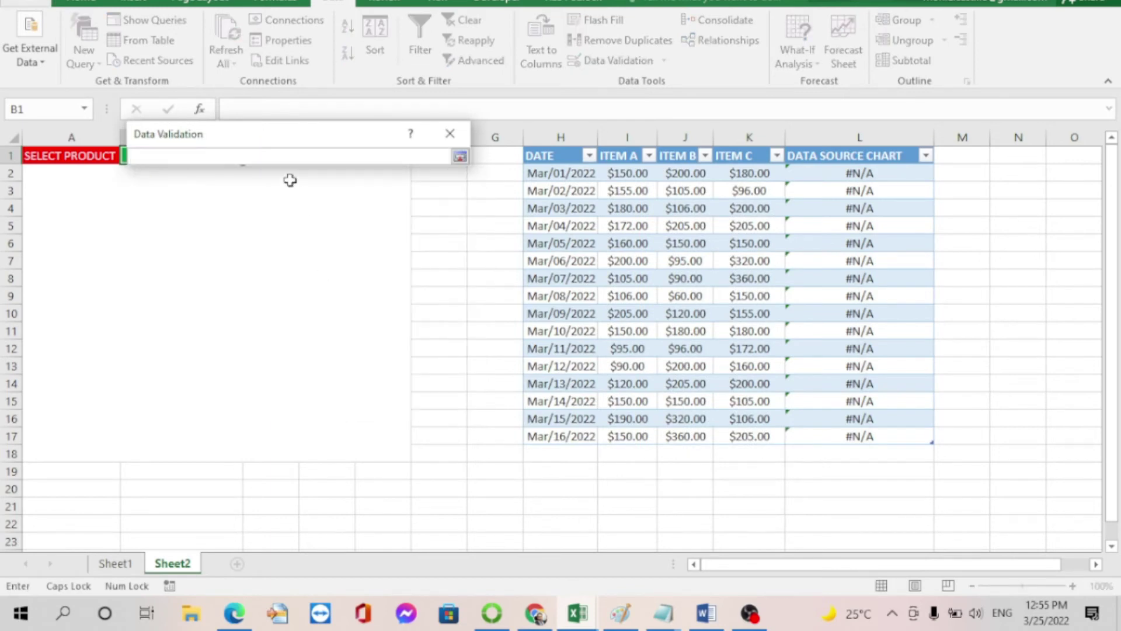
drag(623, 153, 739, 159)
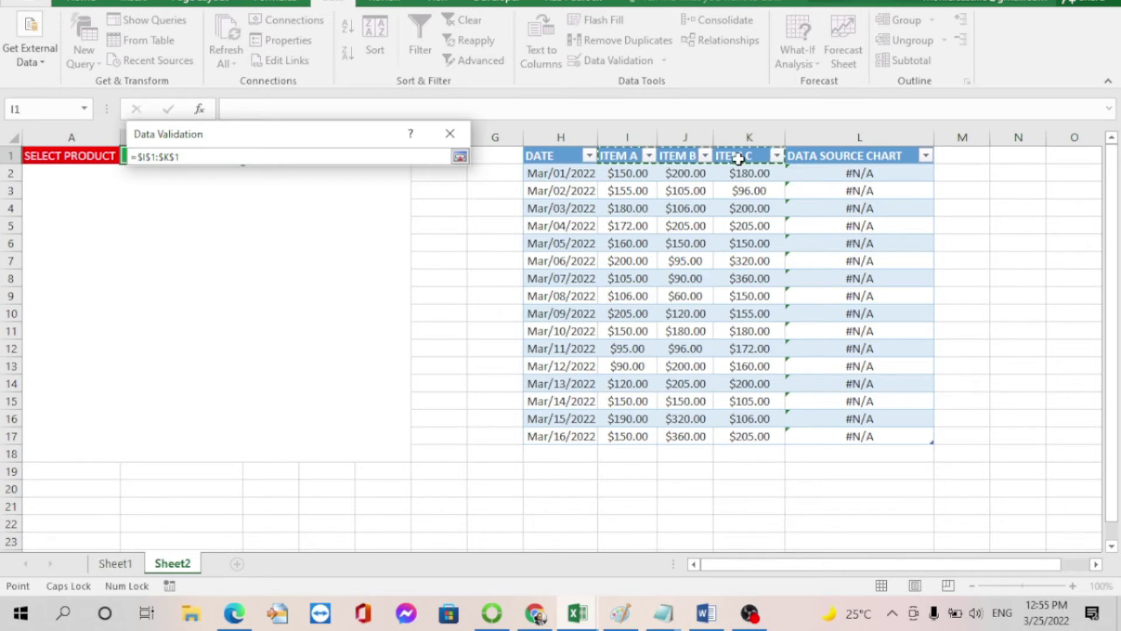
key(Return)
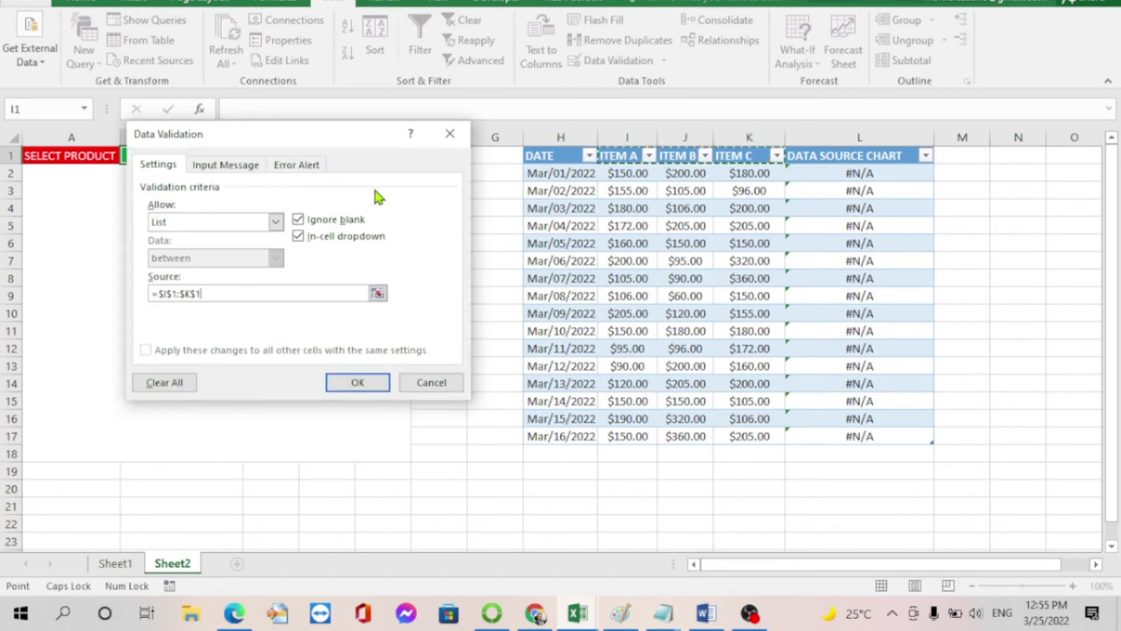
click(361, 384)
- Choose ITEM A from B1's dropdown and check the result in L2
click(250, 155)
click(248, 156)
click(250, 156)
click(175, 170)
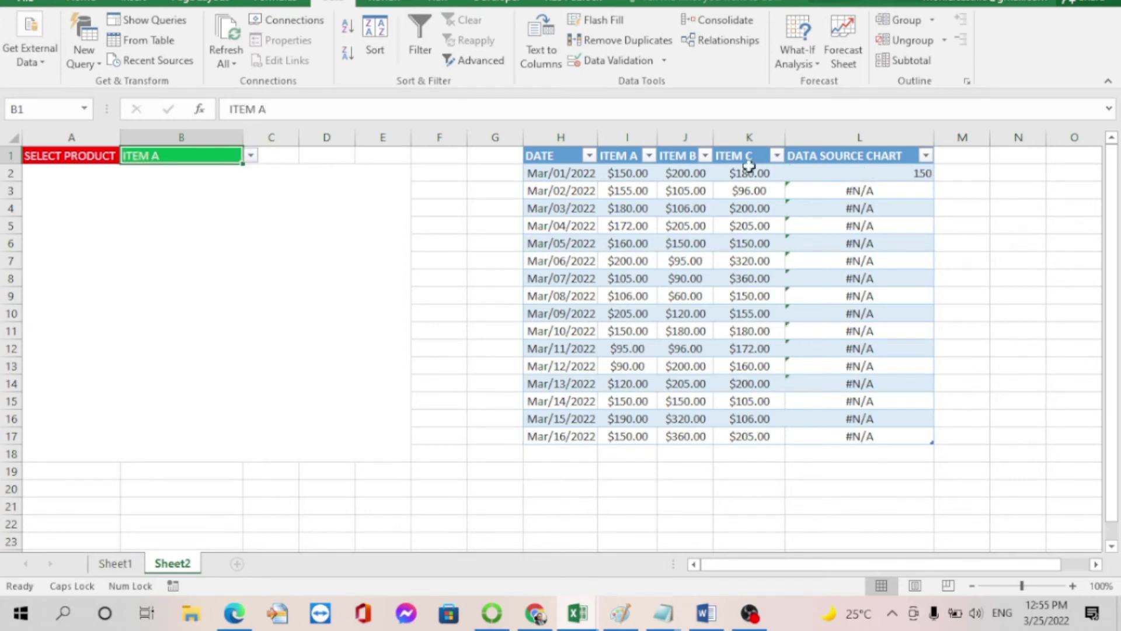
click(916, 171)
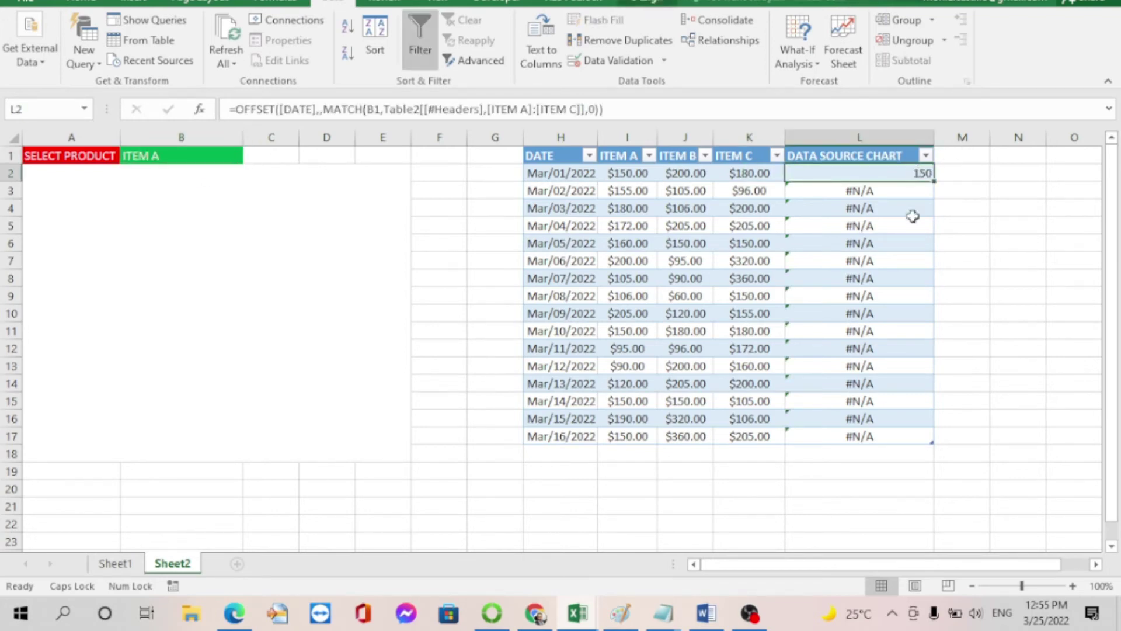
- Inspect the L2 formula, undo an accidental extra cell reference, and check L3 and L4
drag(888, 195, 886, 435)
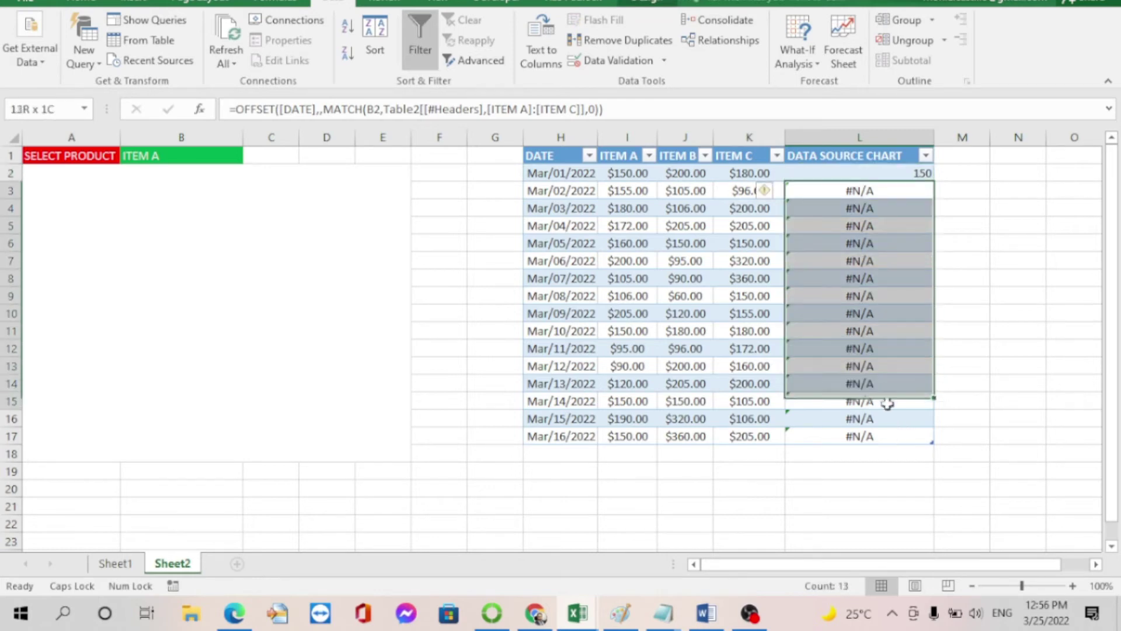
click(892, 173)
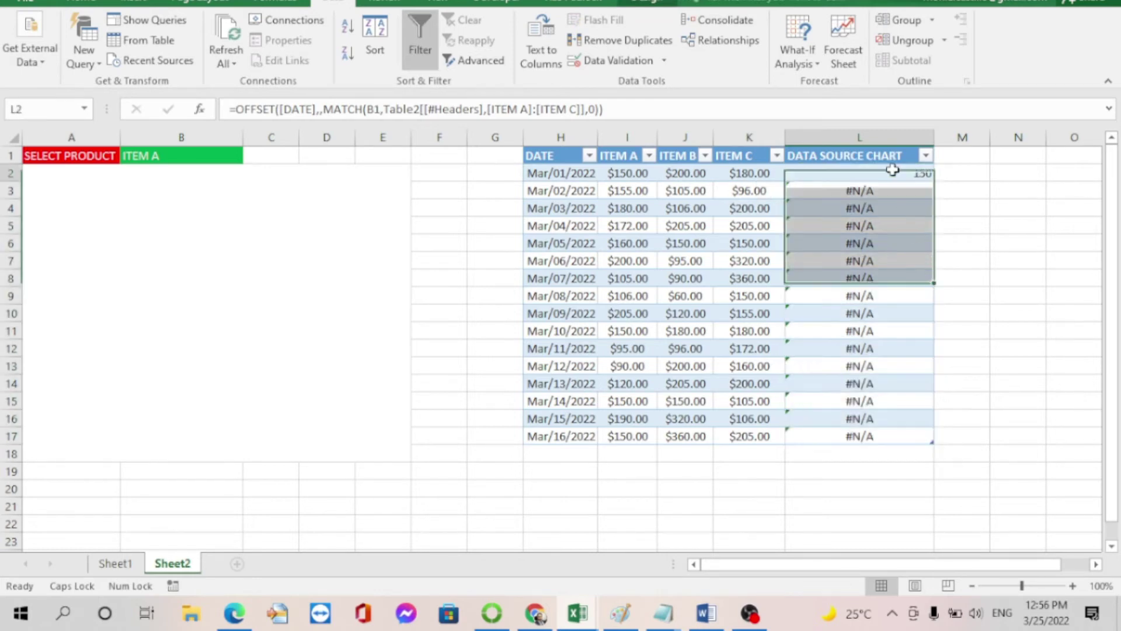
click(664, 109)
click(369, 109)
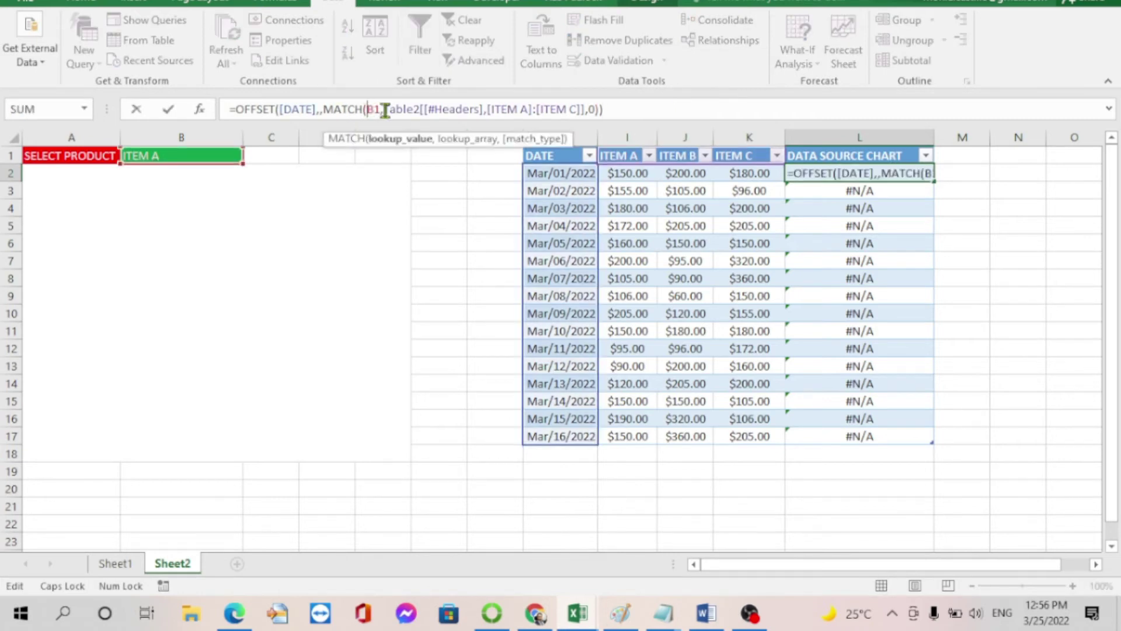
click(987, 183)
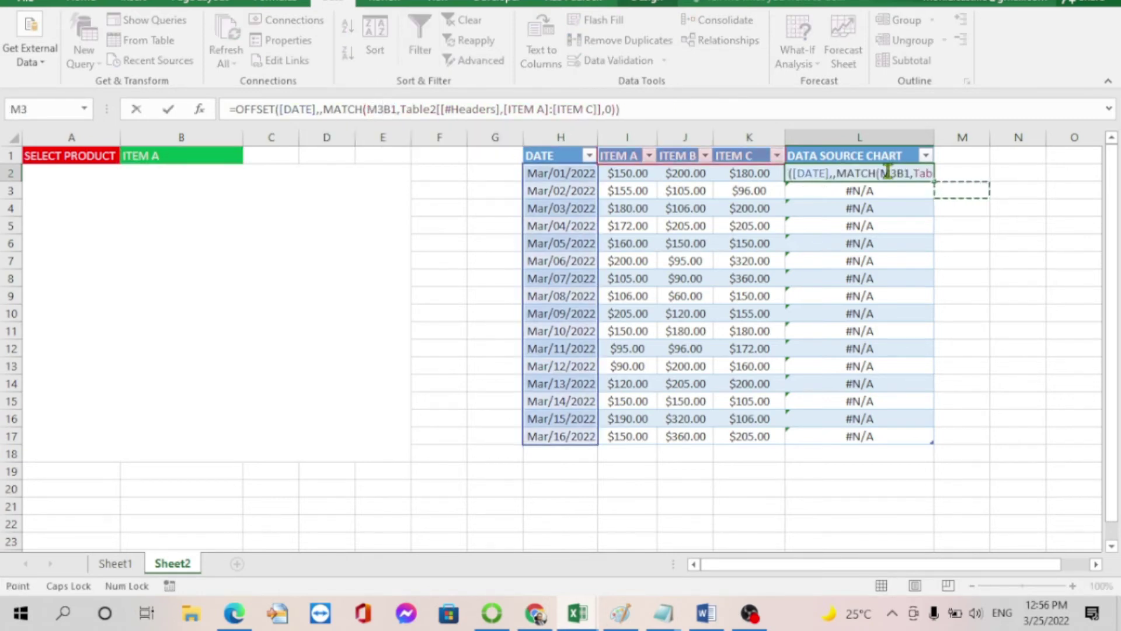
key(Return)
key(ctrl+z)
click(967, 175)
key(Left)
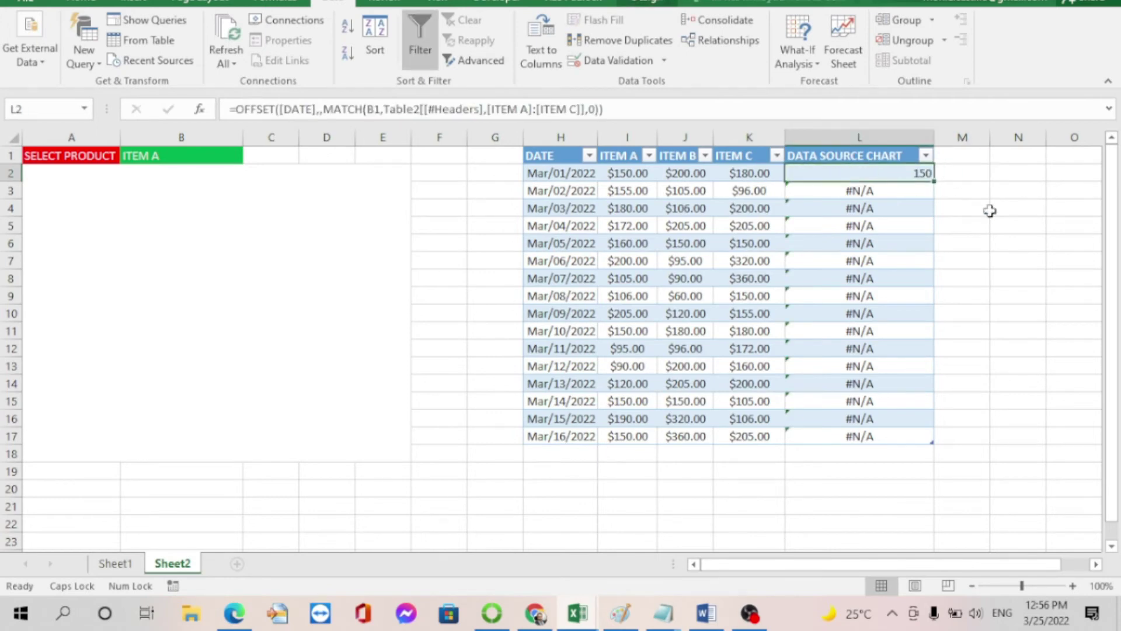
key(Down)
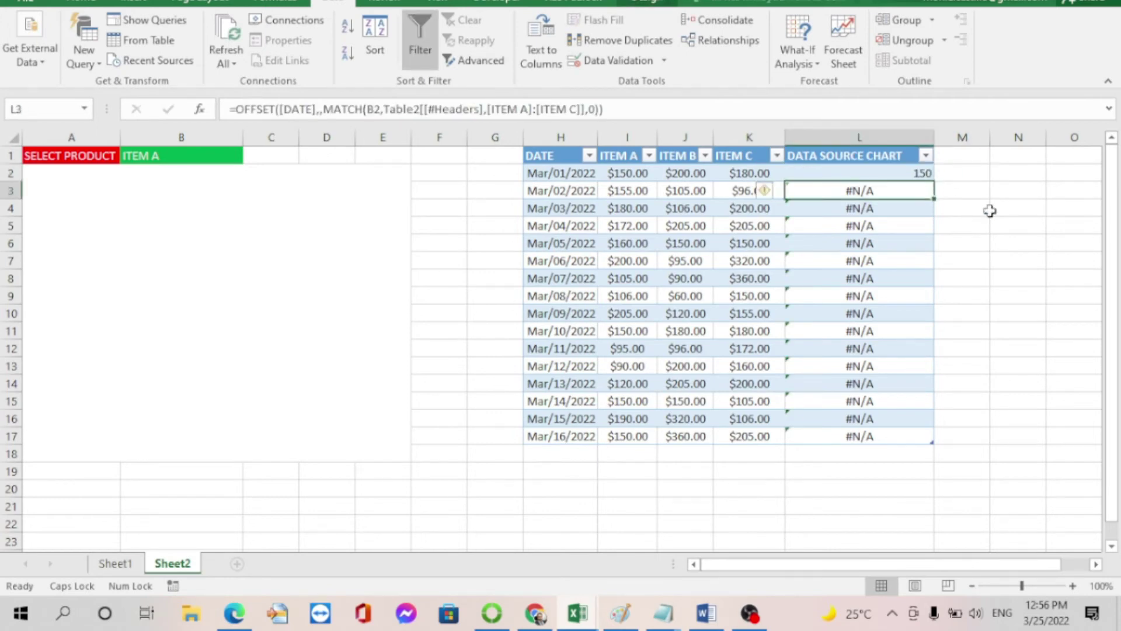
key(Down)
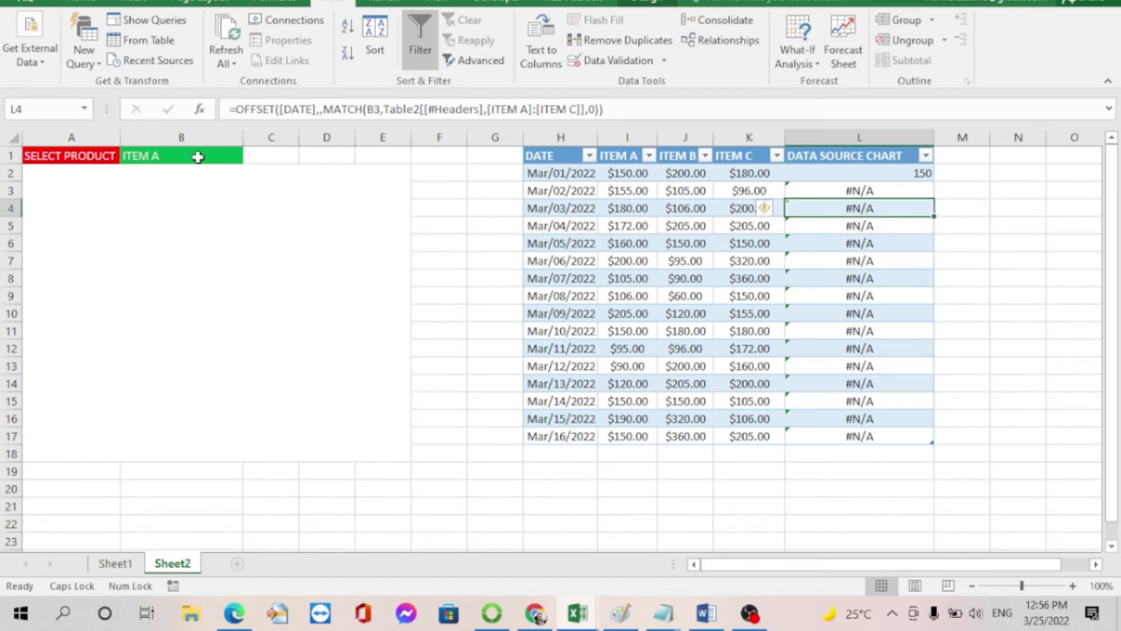
- Make the B1 reference absolute ($B$1) so L2:L17 all show ITEM A's values
click(969, 226)
click(911, 173)
click(373, 109)
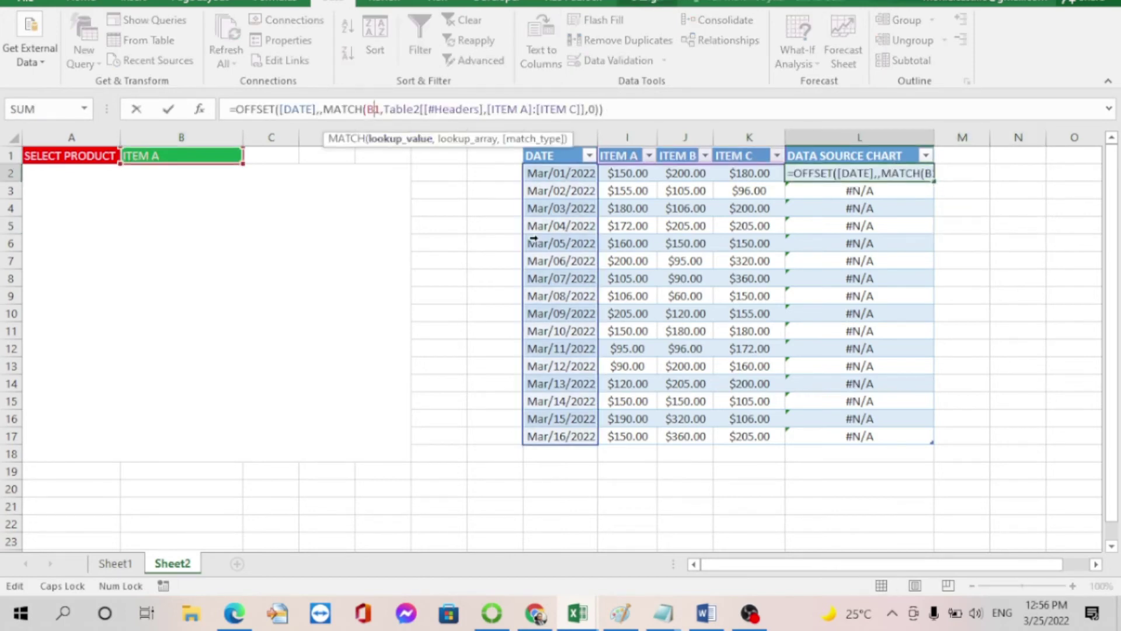
key(F4)
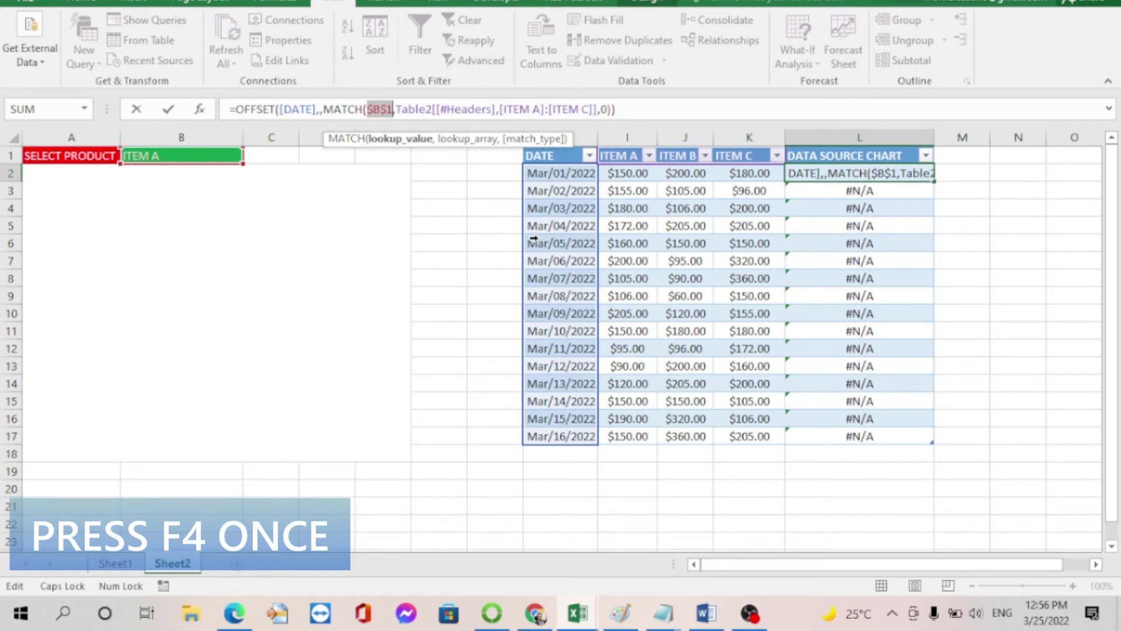
key(Return)
click(874, 181)
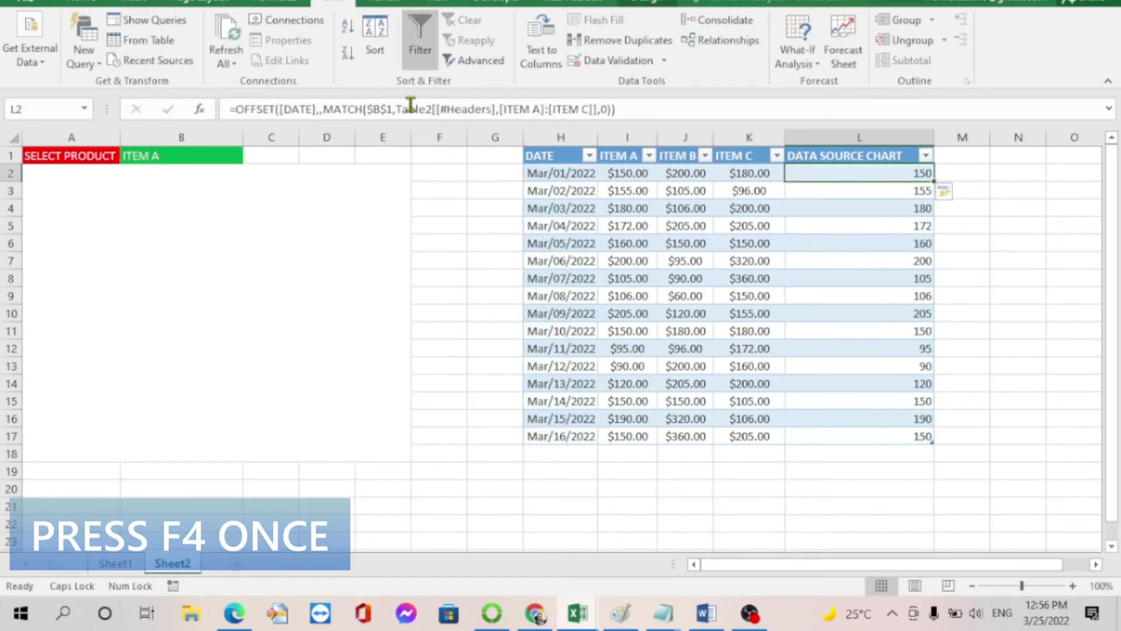
click(387, 109)
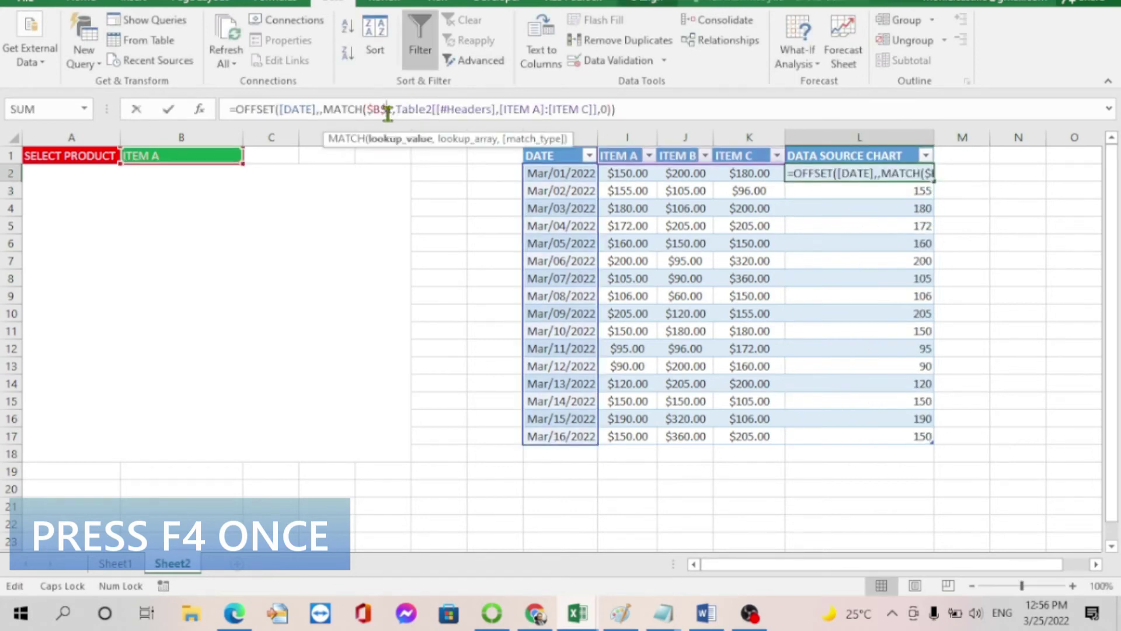
click(1022, 192)
click(907, 184)
key(Down)
key(Down)
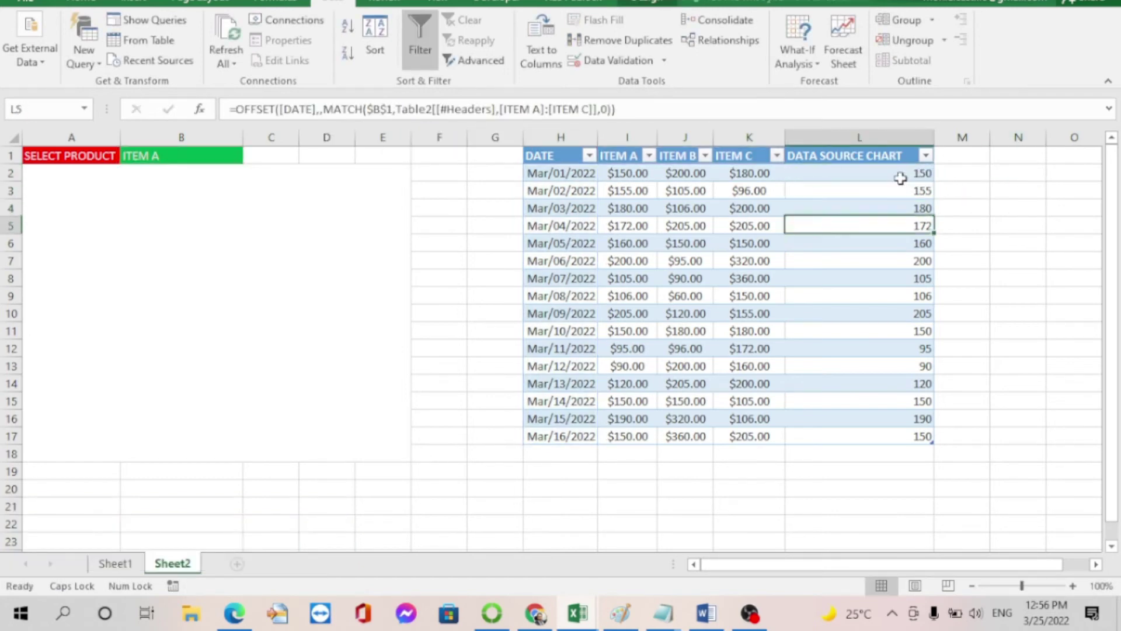
key(Down)
key(Down)
key(Down)
key(Down)
key(Down)
key(Down)
key(Down)
key(Down)
key(Down)
key(Down)
key(Down)
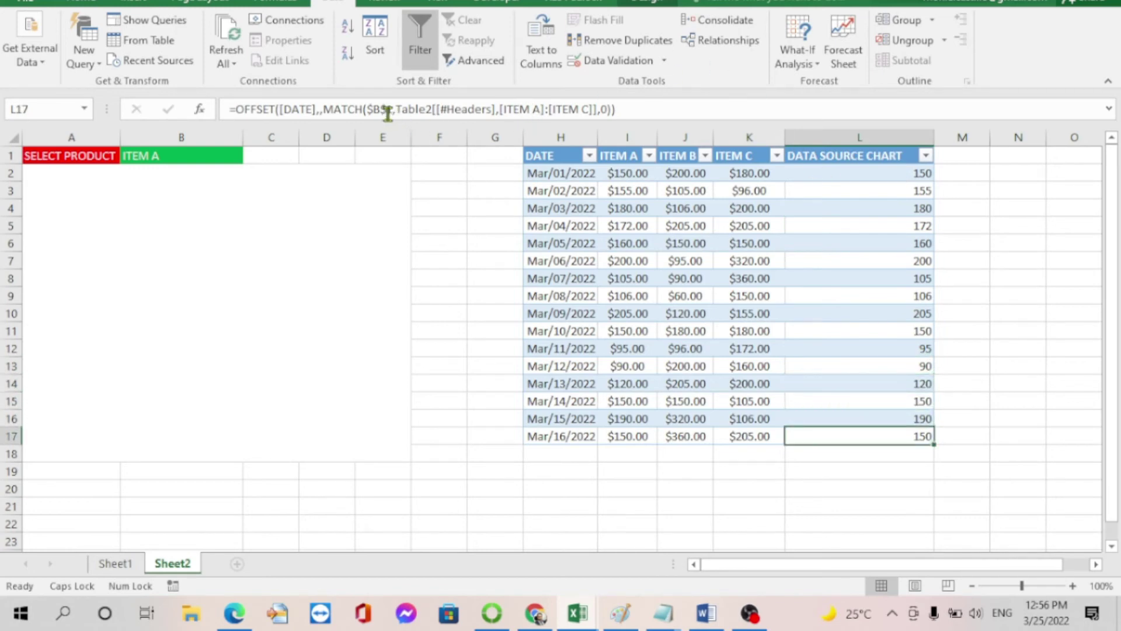
click(1073, 296)
- Copy the ITEM C cells' currency format onto L2:L17 with Format Painter
drag(762, 173, 749, 436)
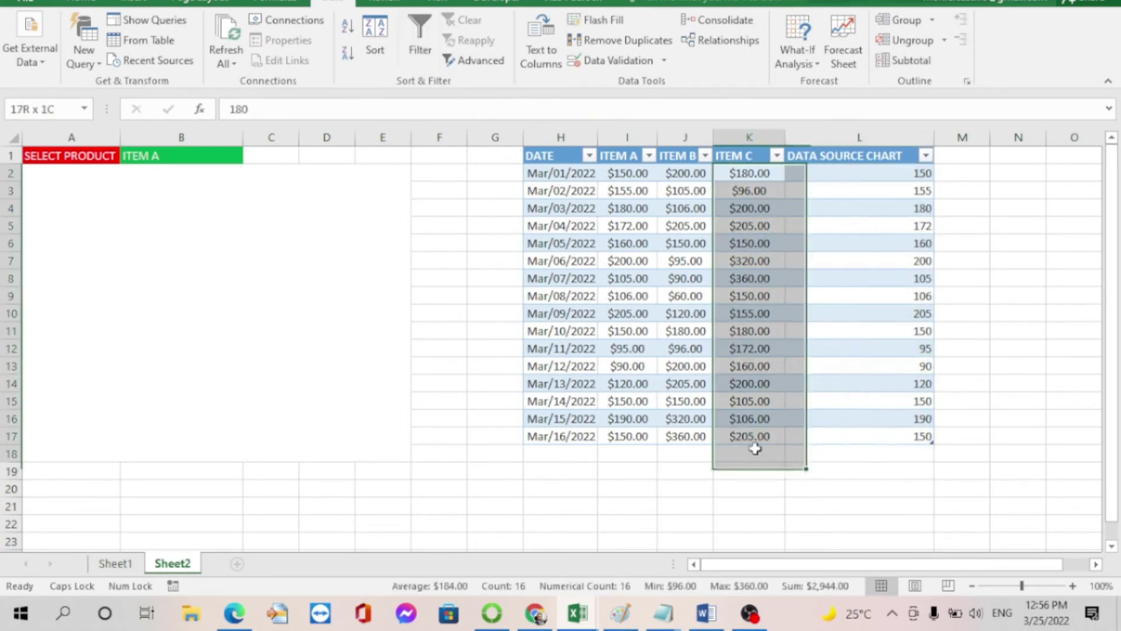
click(749, 436)
click(749, 174)
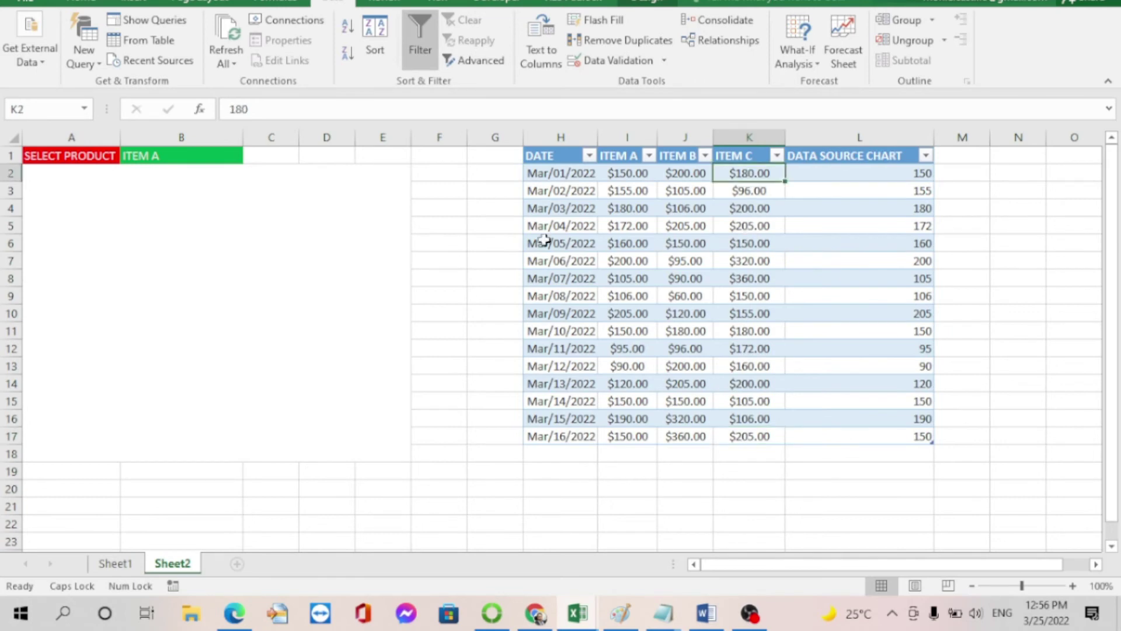
click(81, 3)
click(55, 64)
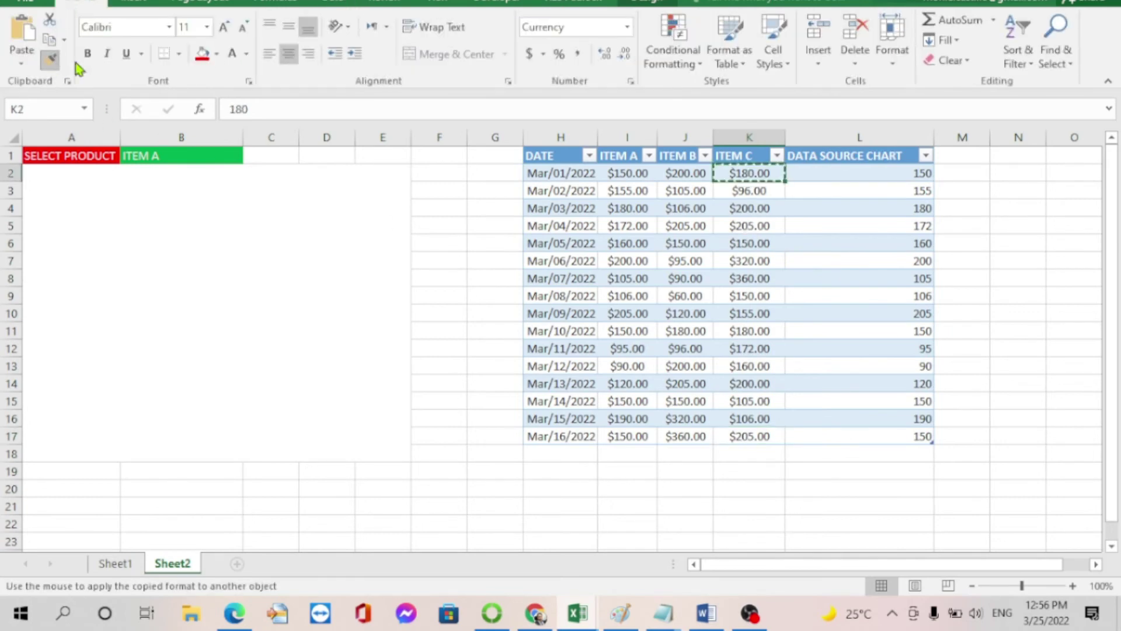
mouse_move(933, 174)
mouse_down()
mouse_move(942, 333)
mouse_move(928, 437)
mouse_up()
click(176, 138)
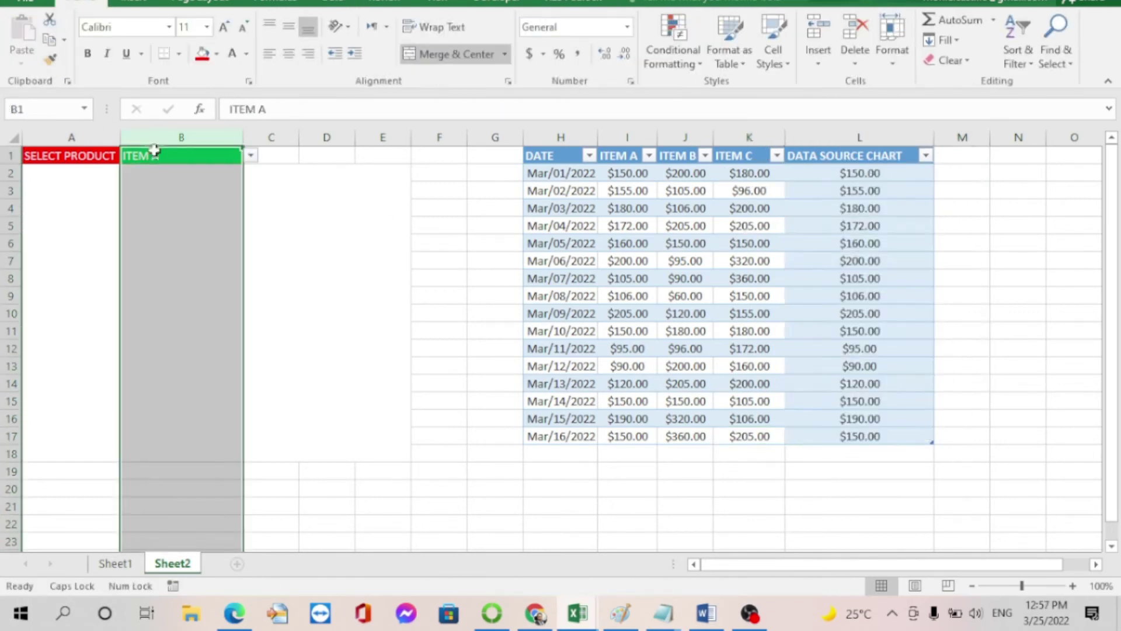
- Switch B1 to ITEM B, then ITEM C, checking the DATA SOURCE CHART values update
click(155, 157)
click(251, 156)
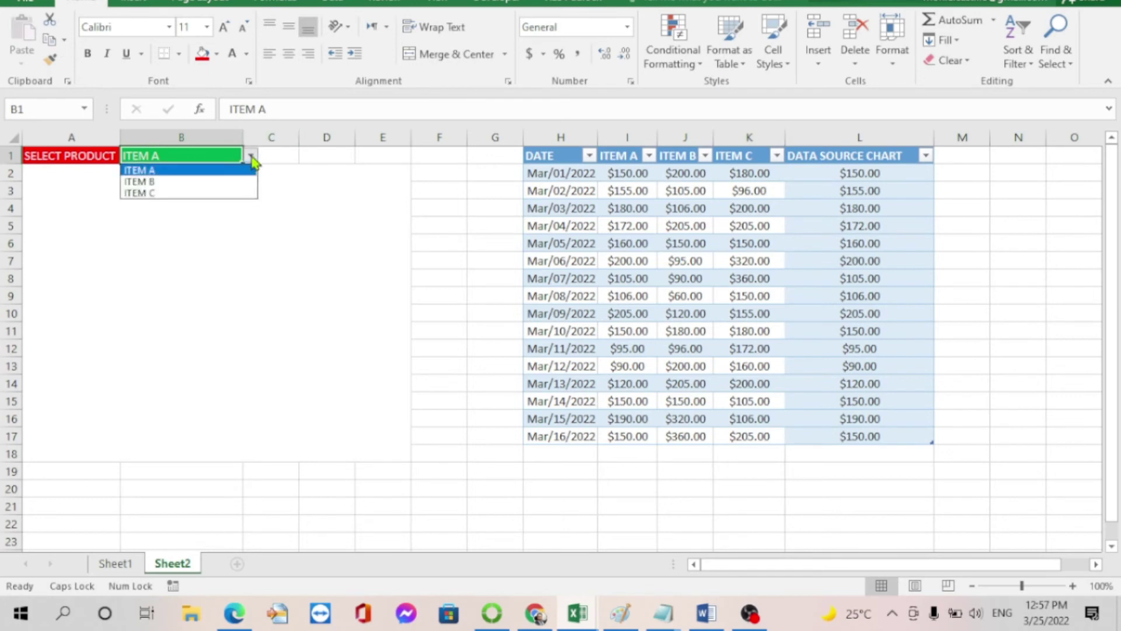
click(176, 182)
drag(899, 175, 889, 433)
click(175, 156)
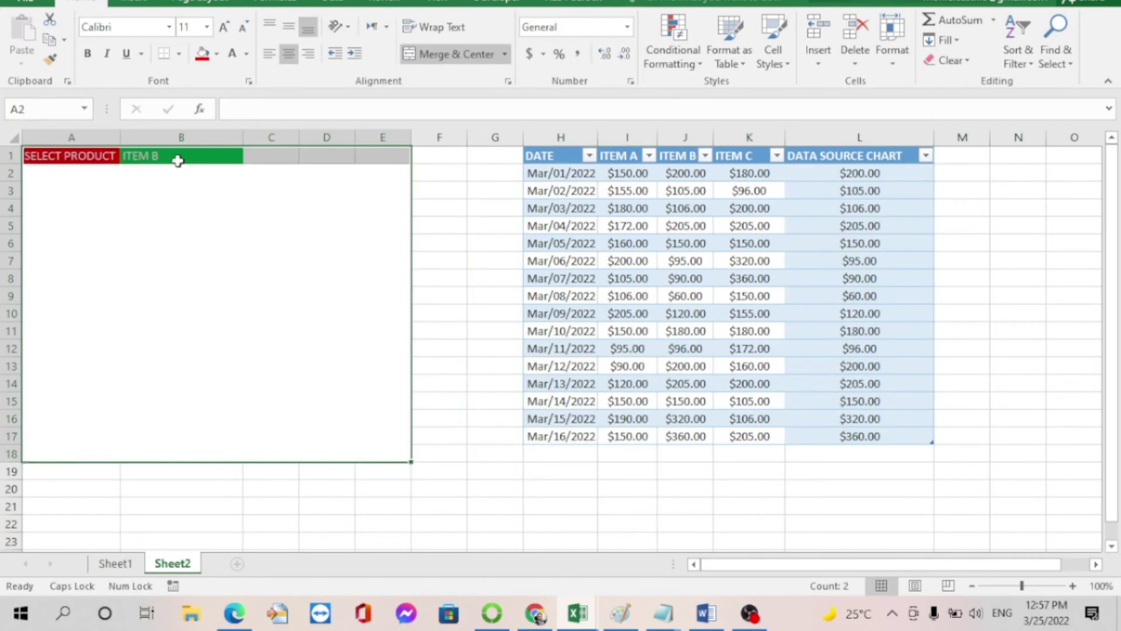
click(250, 156)
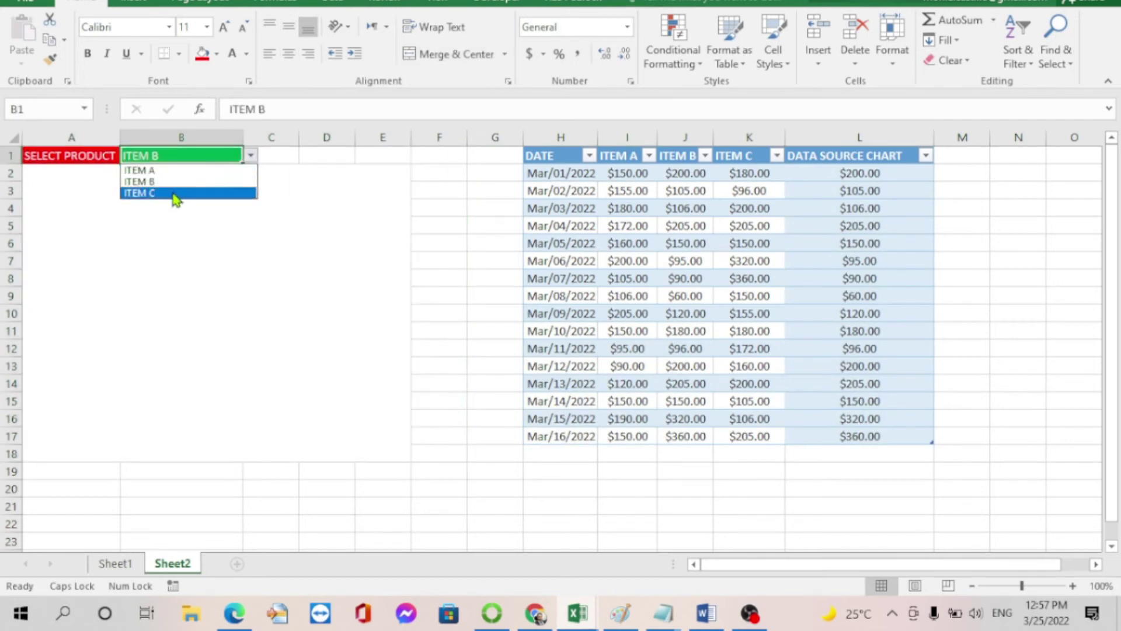
click(179, 193)
drag(876, 174, 870, 435)
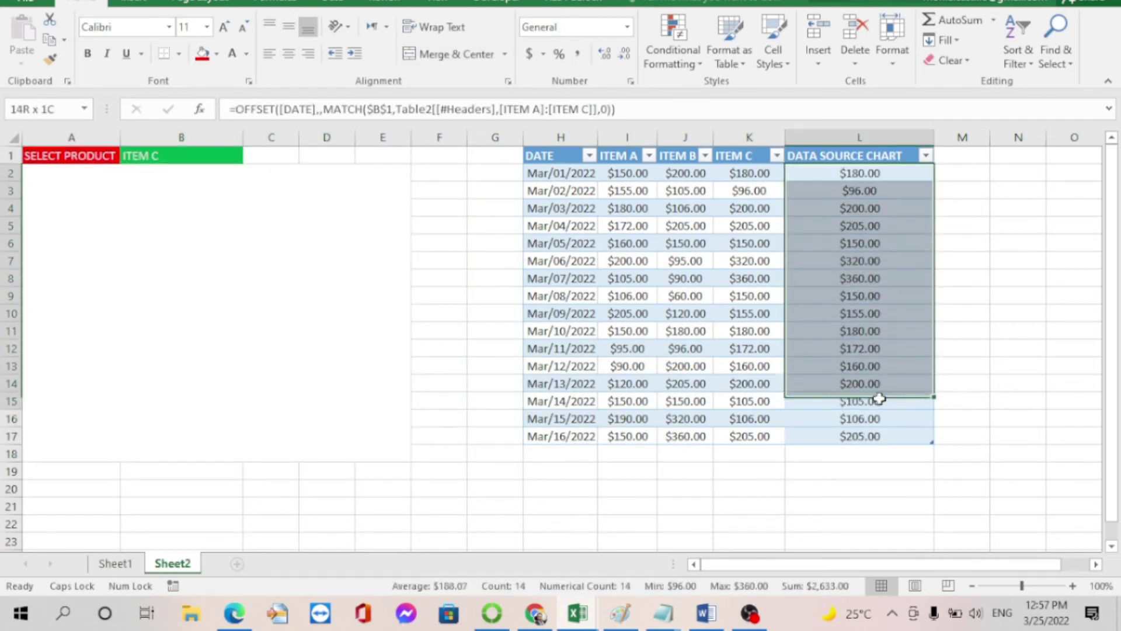
- Centre the ITEM C text in B1 and select L2:L17
click(198, 180)
click(175, 155)
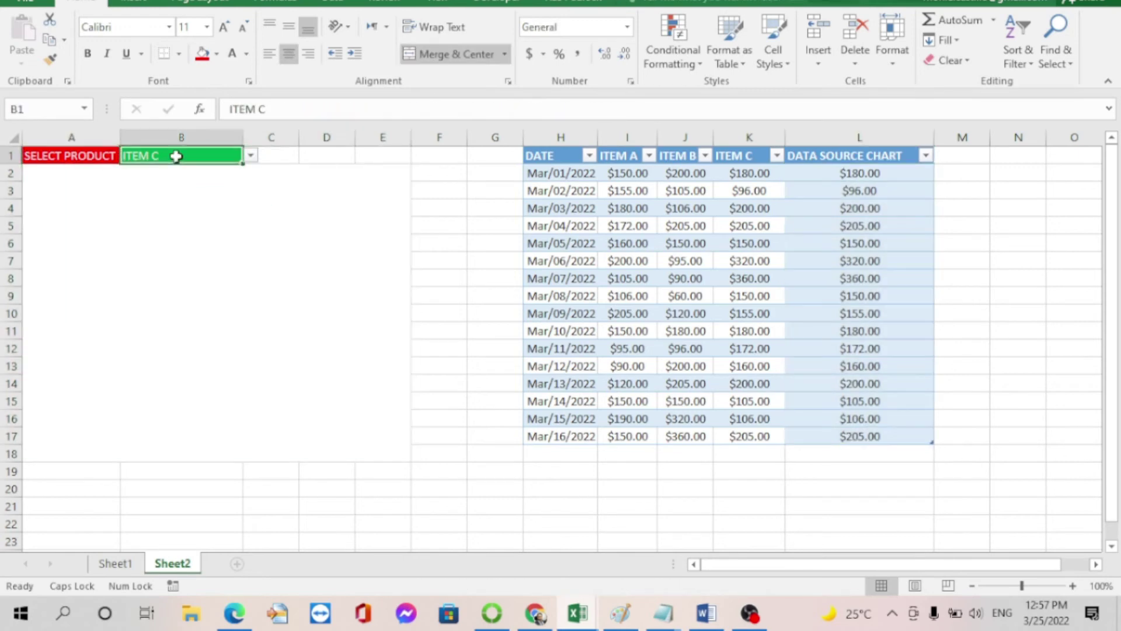
click(288, 53)
click(321, 224)
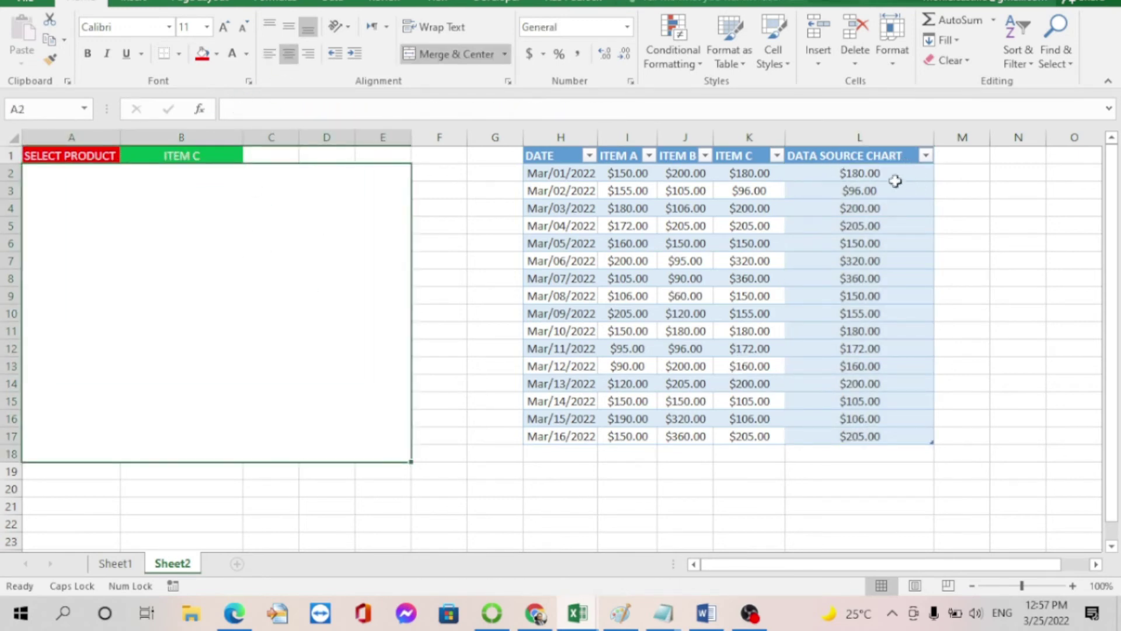
drag(886, 175, 887, 435)
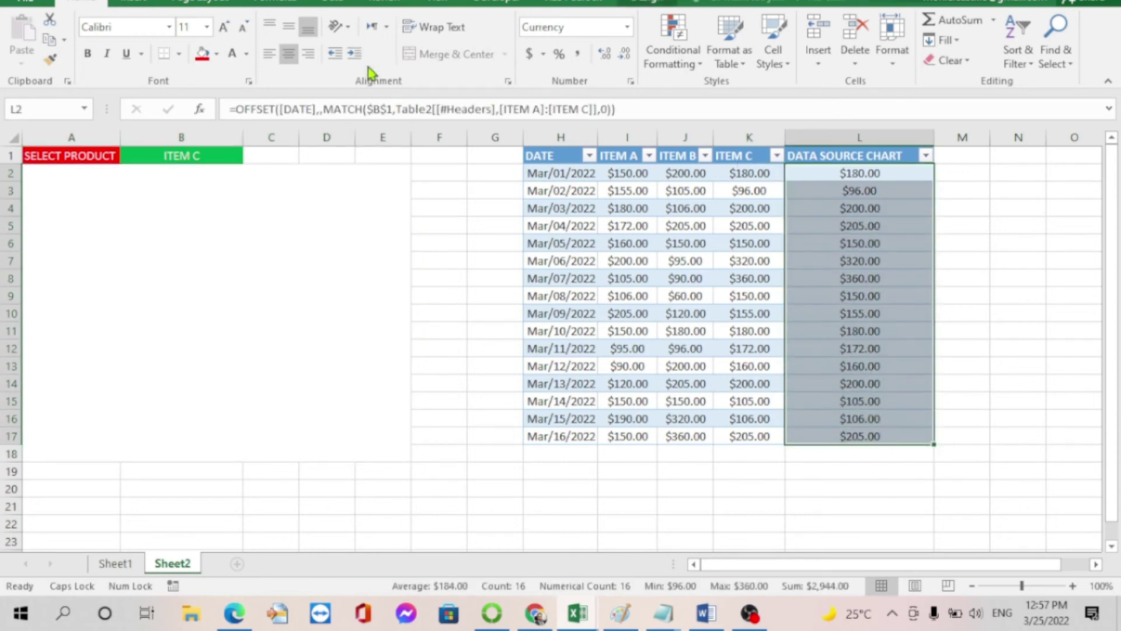
- Insert a recommended line chart of L2:L17 and apply the dark chart style
click(134, 3)
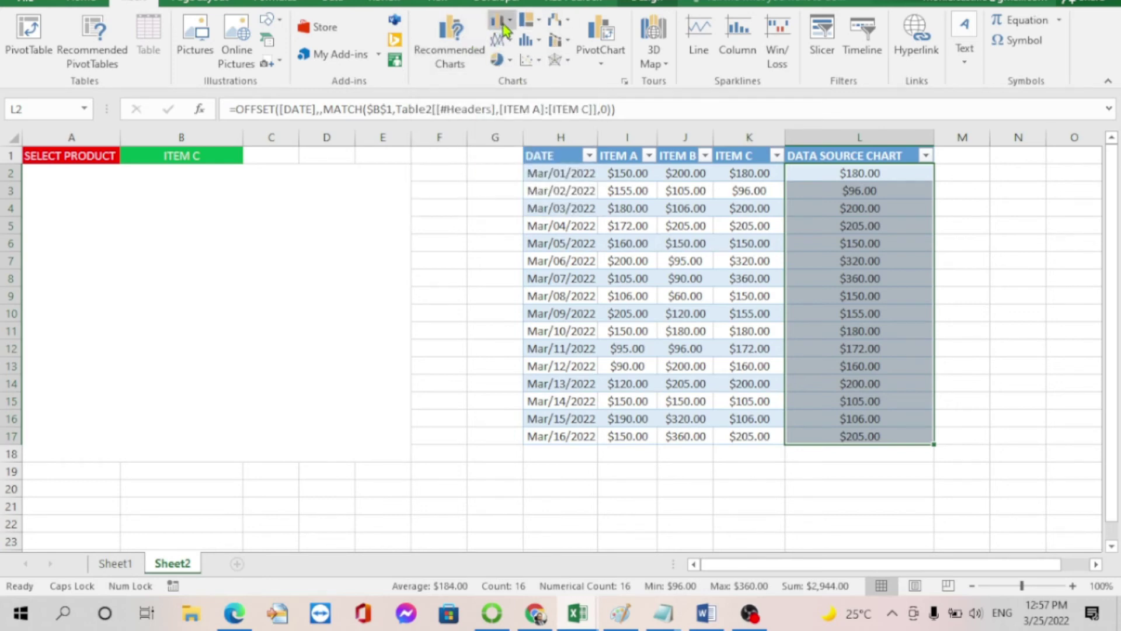
click(624, 81)
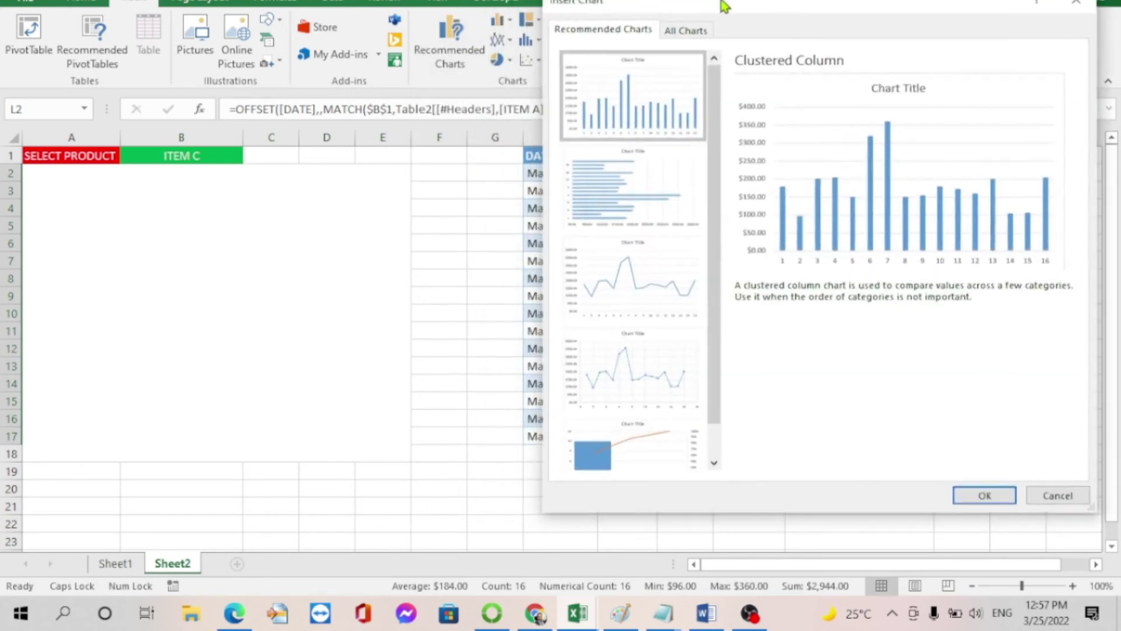
click(641, 303)
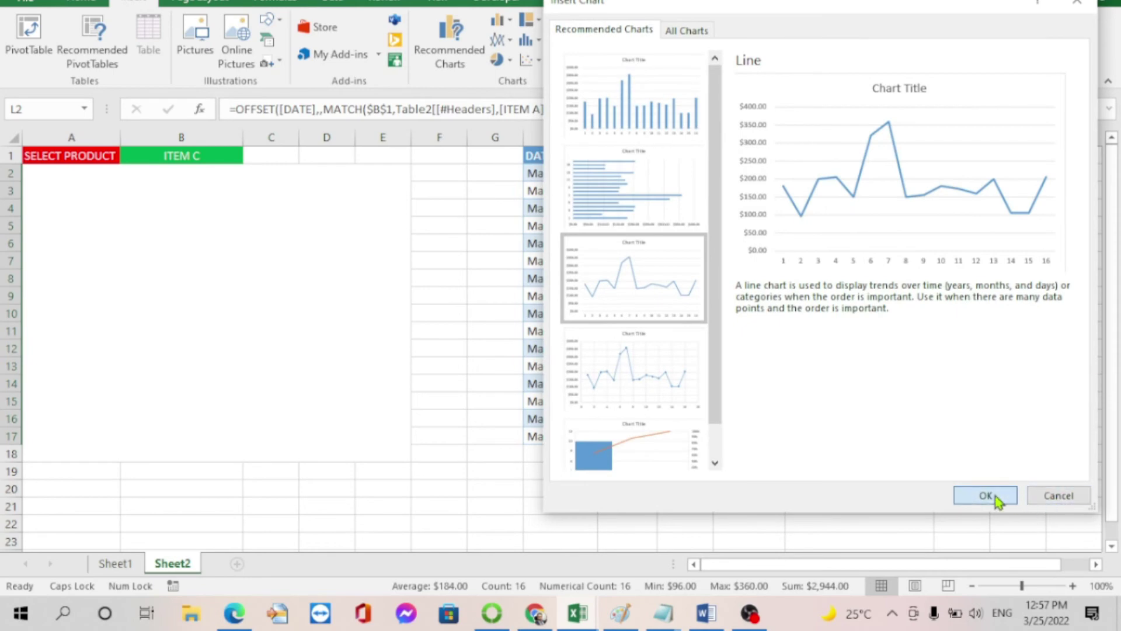
click(987, 494)
click(649, 41)
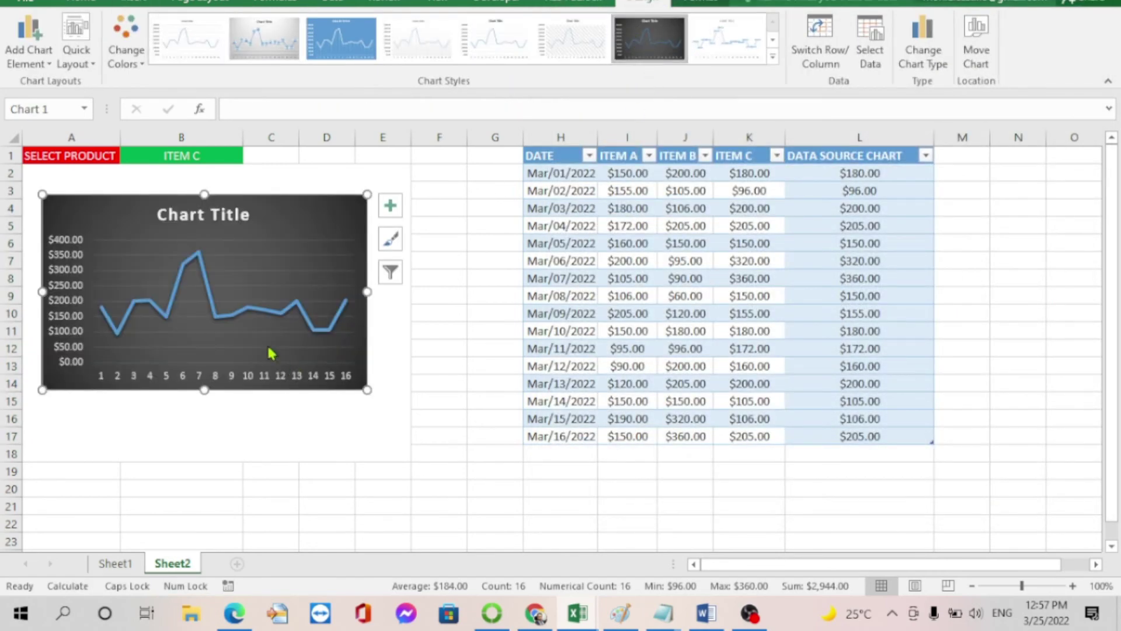
- Move and resize the chart to cover A2:E17 below the product selector
drag(288, 231, 273, 195)
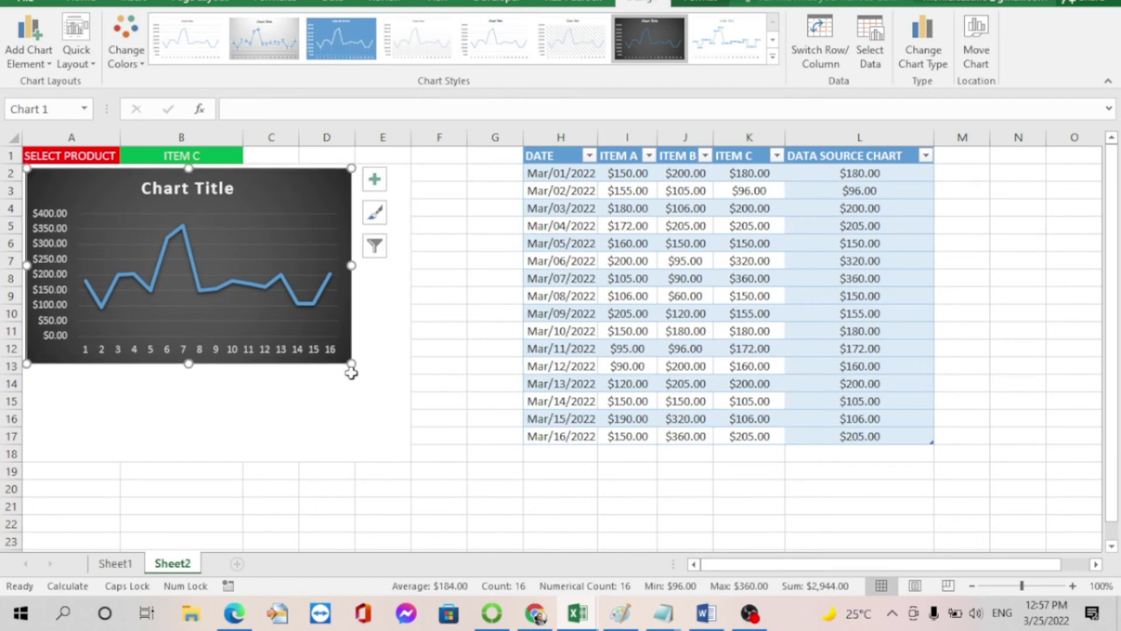
mouse_move(351, 366)
mouse_down()
mouse_move(370, 395)
mouse_move(406, 397)
mouse_up()
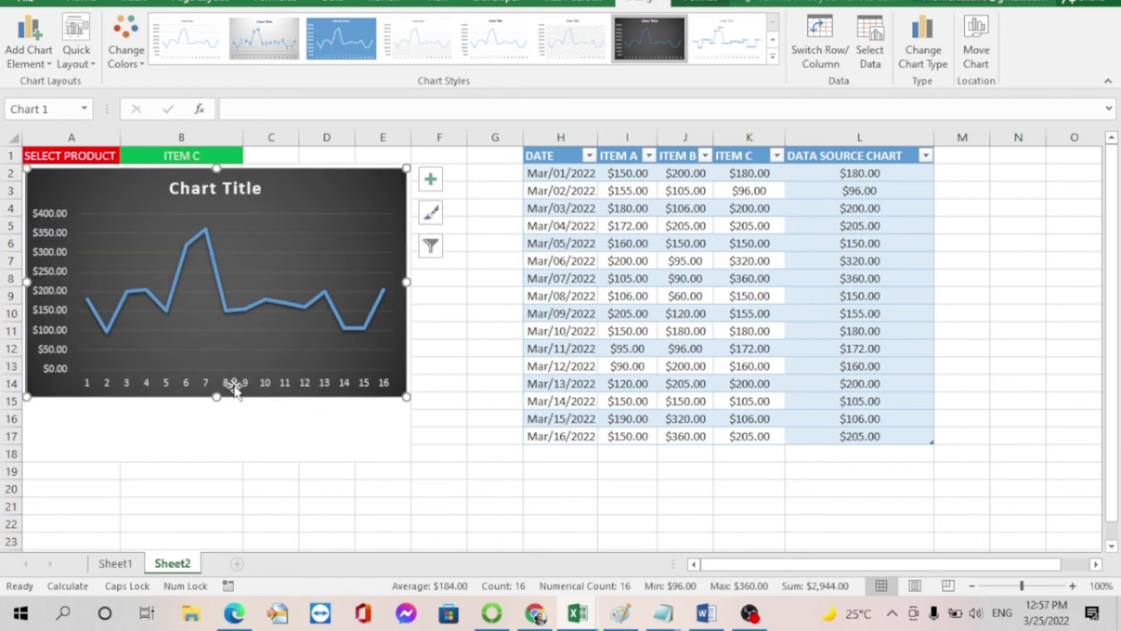
drag(217, 399, 200, 456)
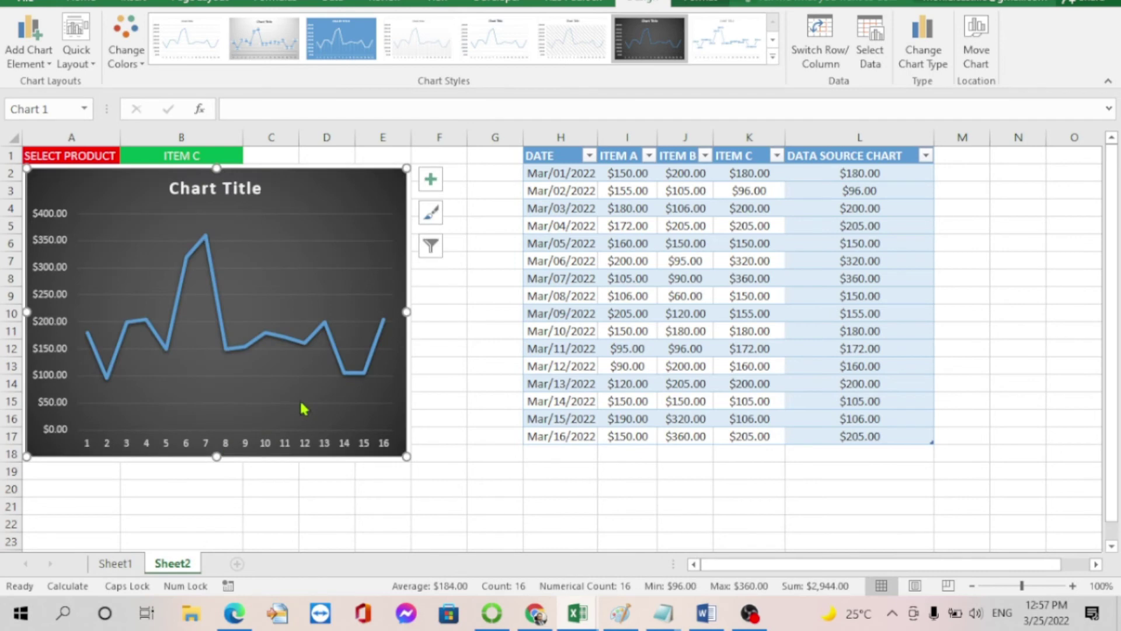
click(343, 371)
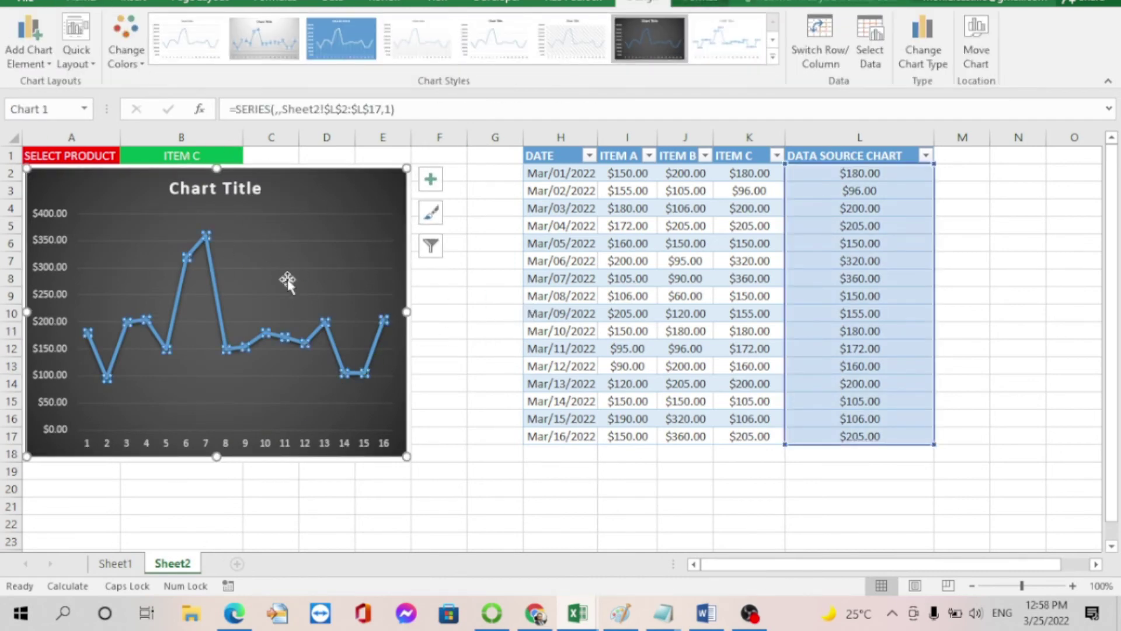
right_click(290, 338)
- Format the data series as a solid 1.25 pt green line
click(377, 506)
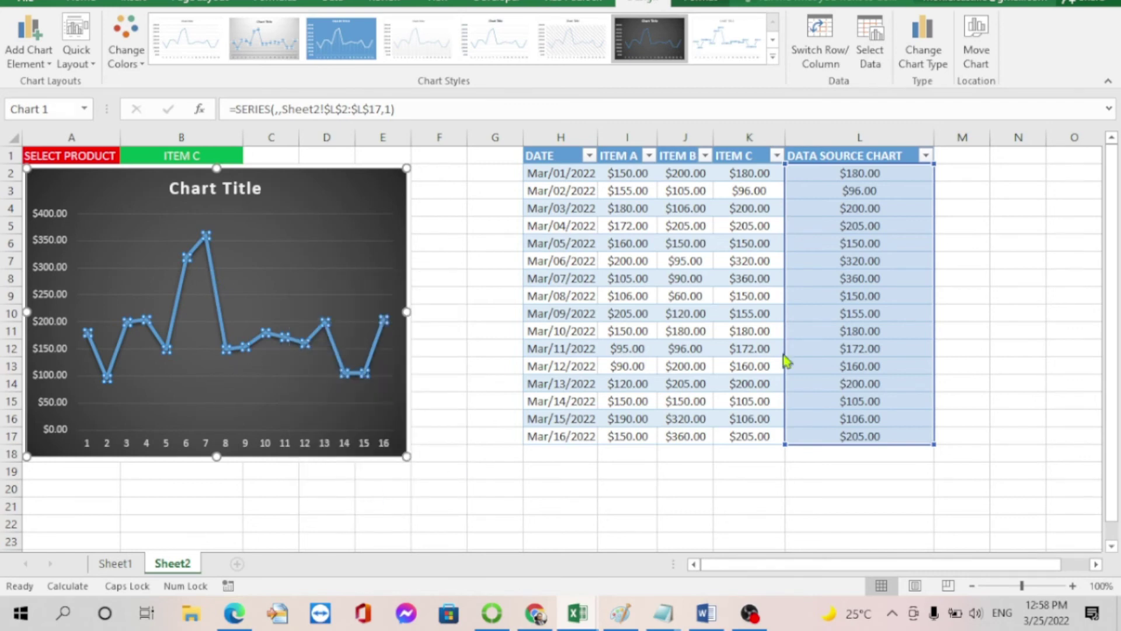
click(899, 204)
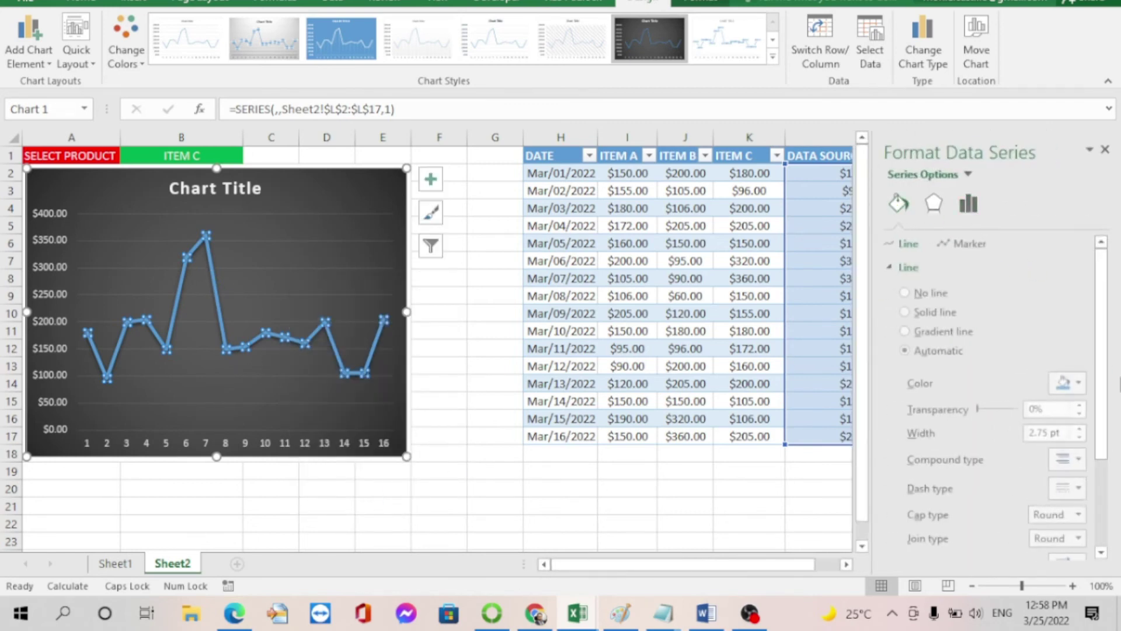
click(1083, 438)
click(1083, 438)
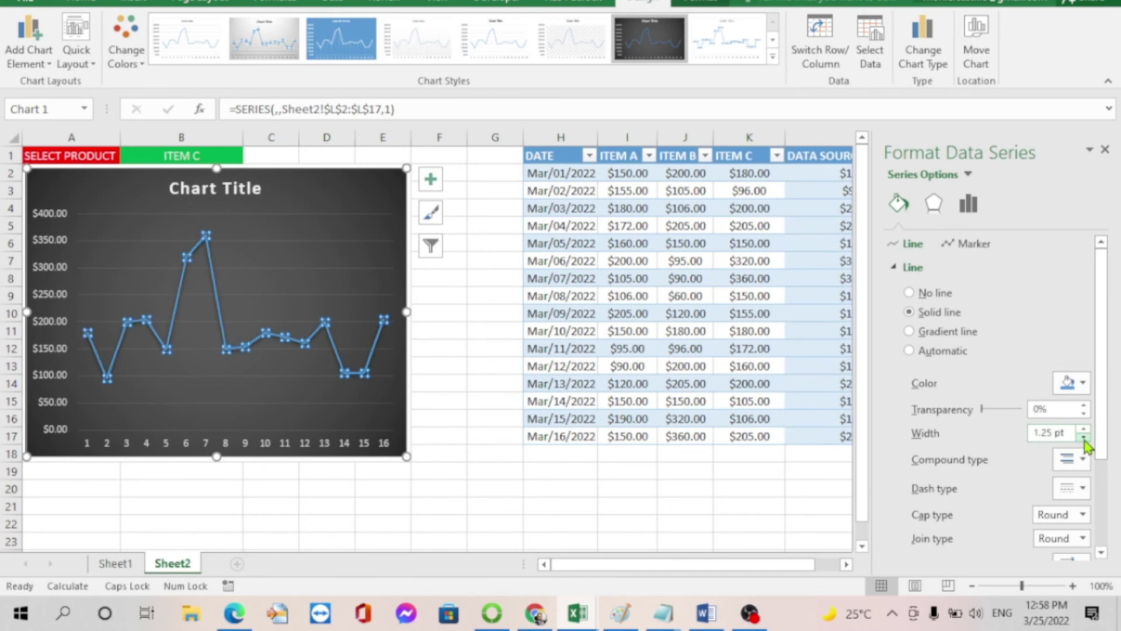
click(1083, 383)
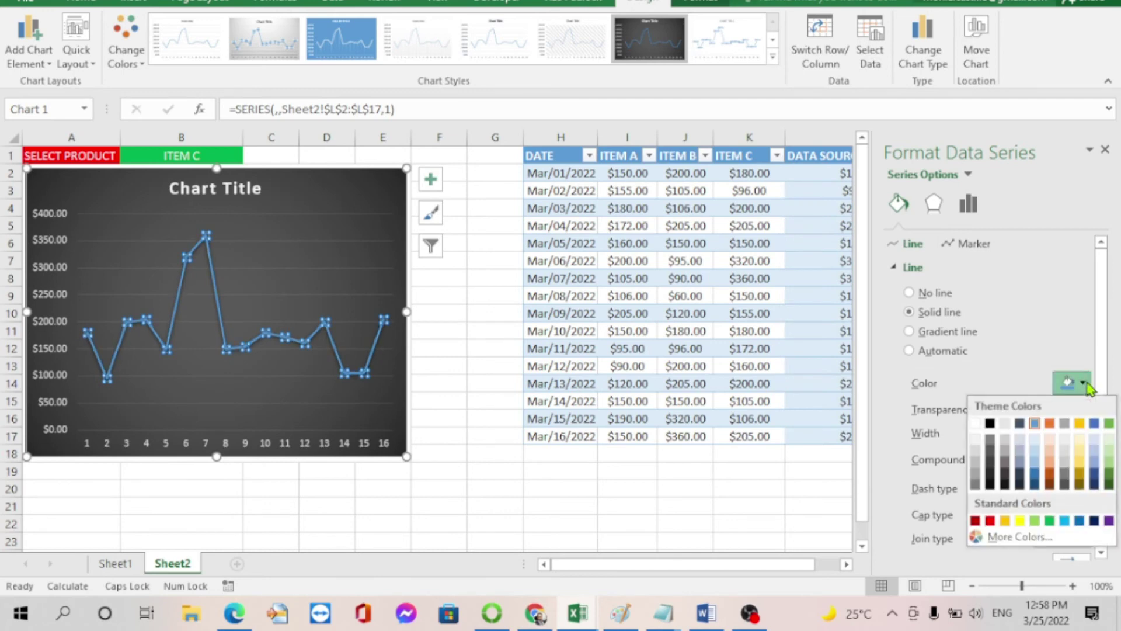
click(1109, 467)
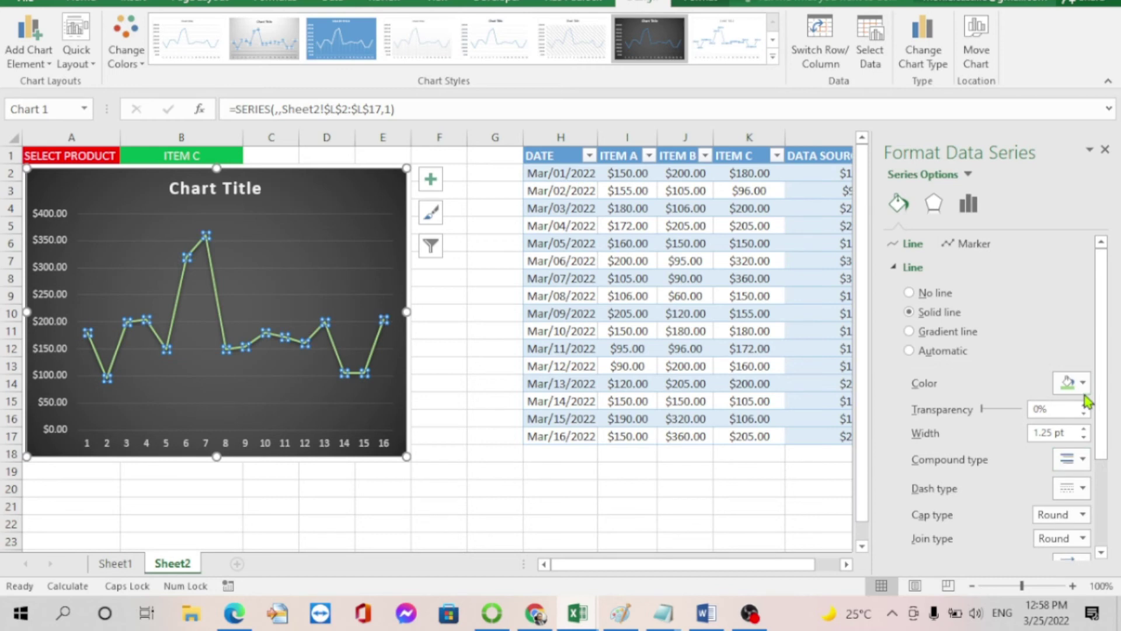
click(375, 271)
click(462, 280)
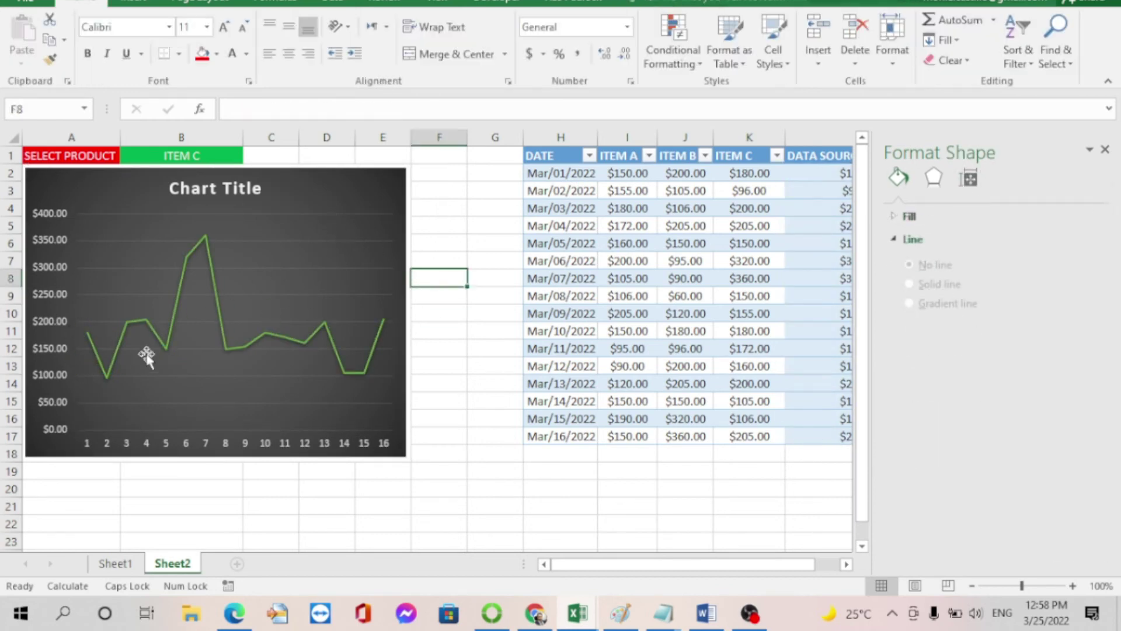
click(303, 227)
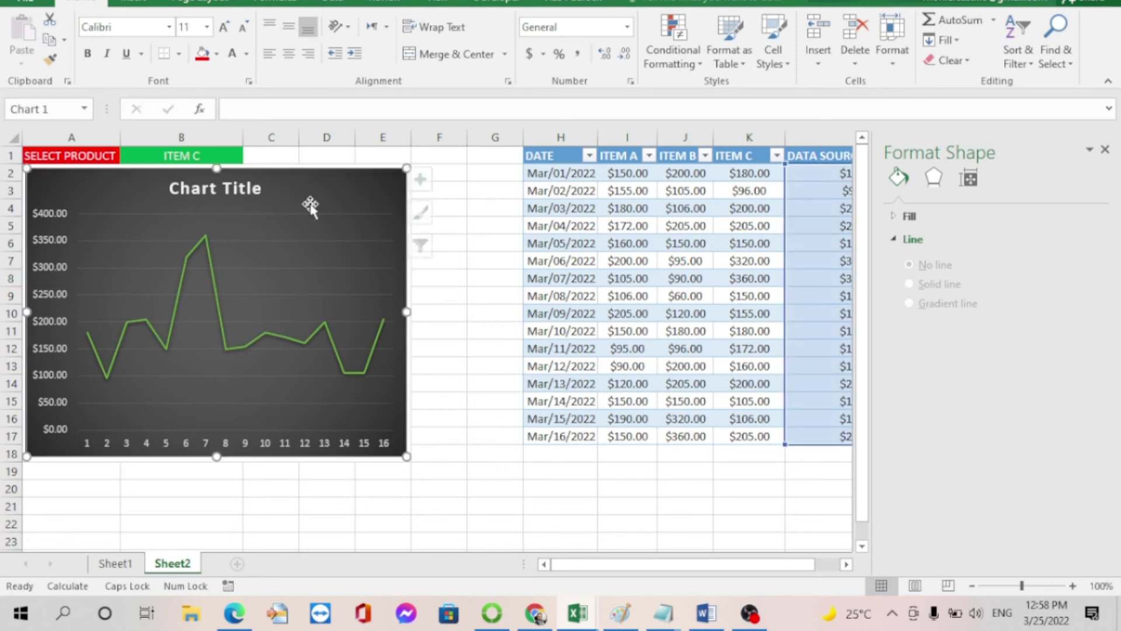
- Change the chart type to Scatter with Smooth Lines
click(144, 3)
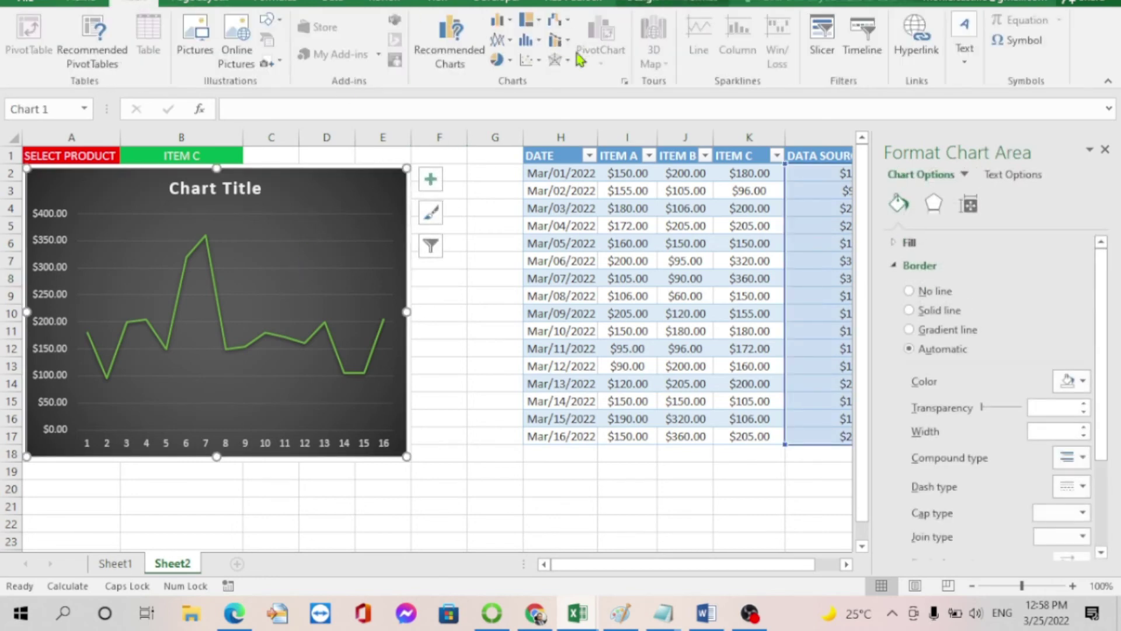
click(540, 61)
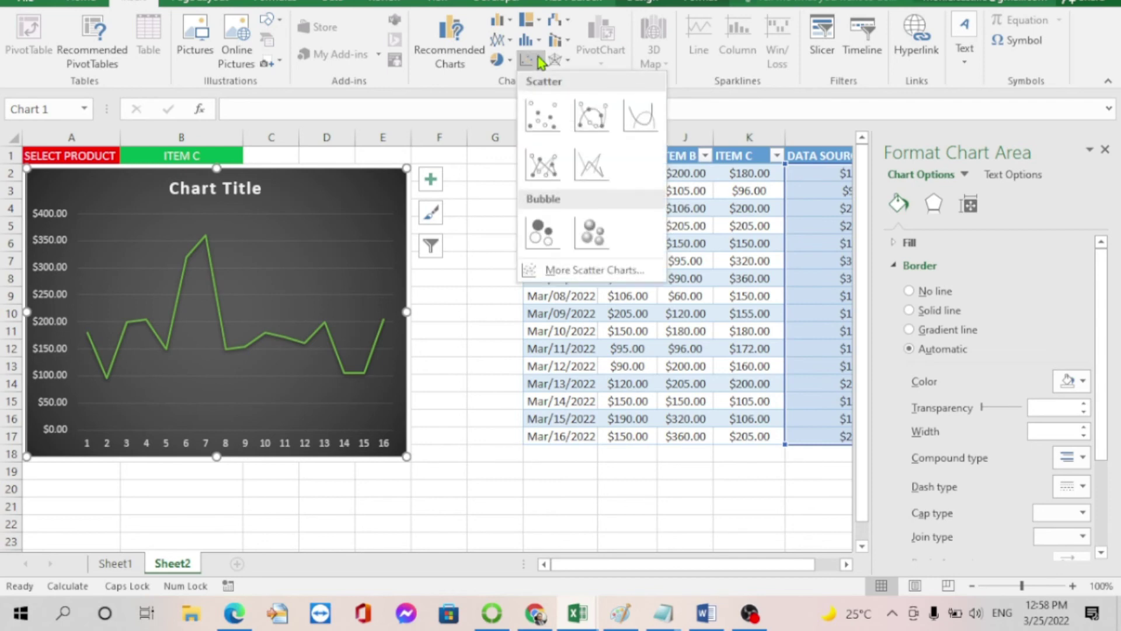
click(641, 118)
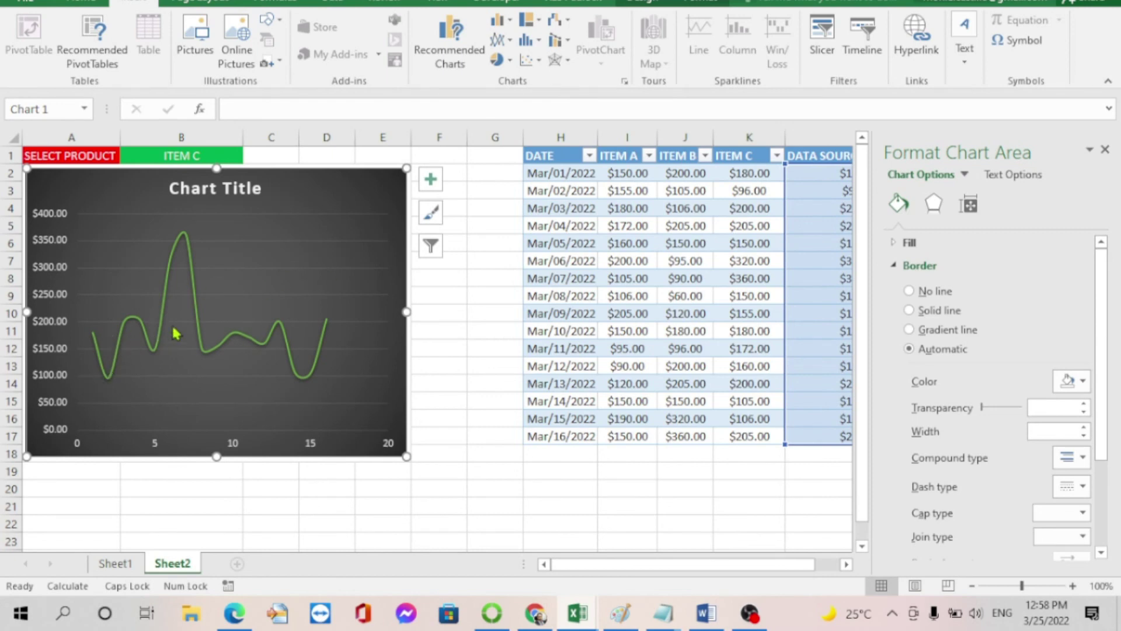
click(327, 268)
click(477, 292)
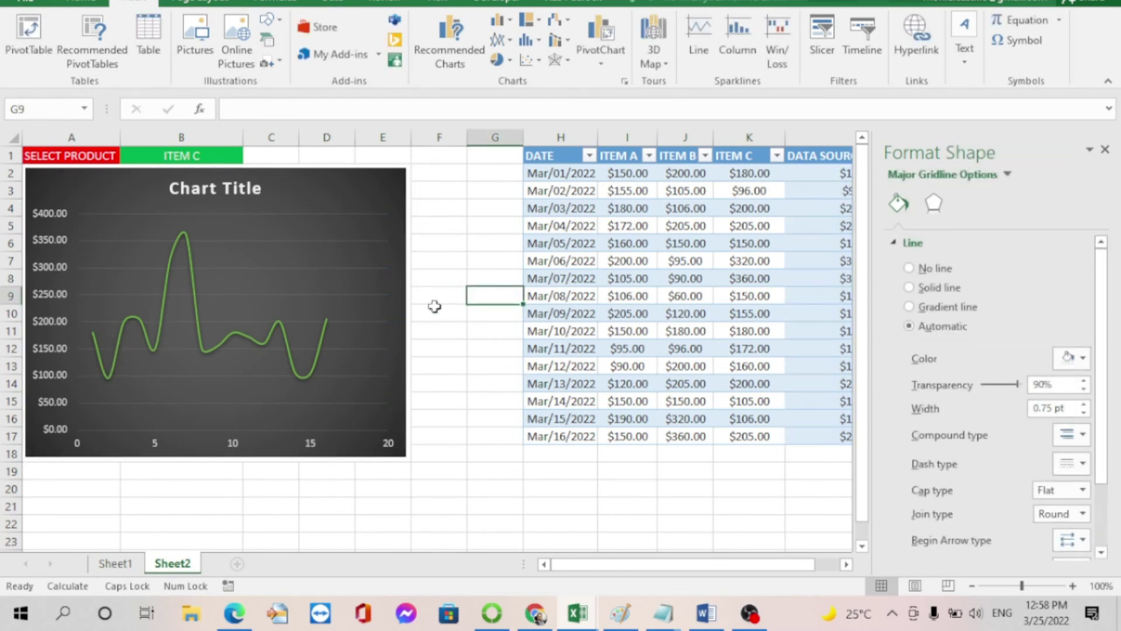
- Close the formatting pane, then switch B1 to ITEM A, ITEM B and ITEM C, watching the chart redraw
click(226, 157)
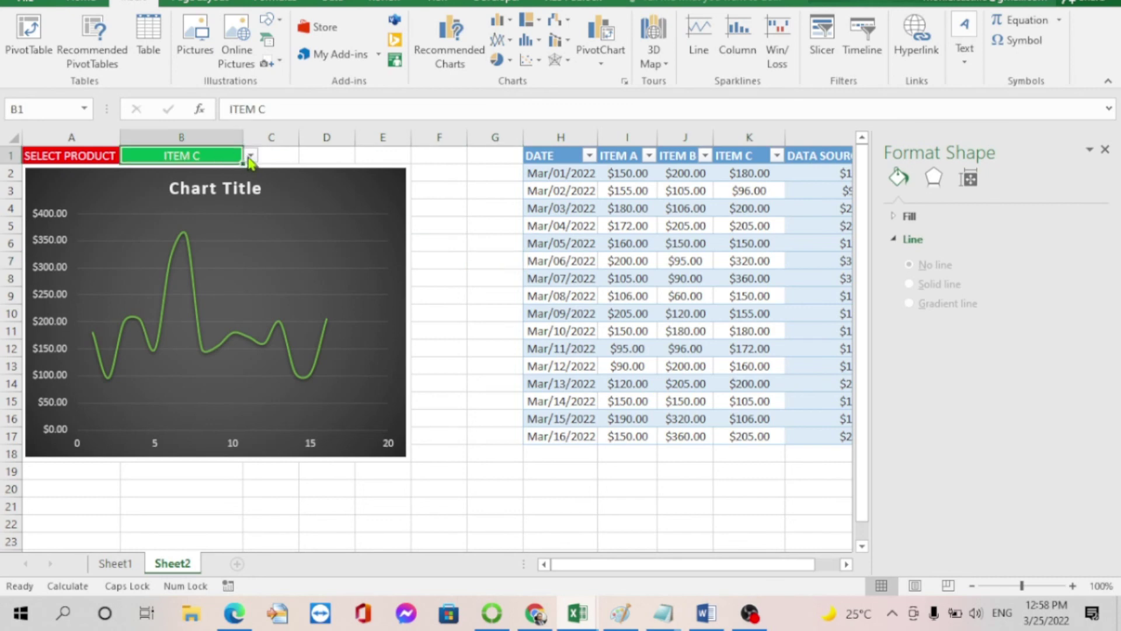
click(1105, 150)
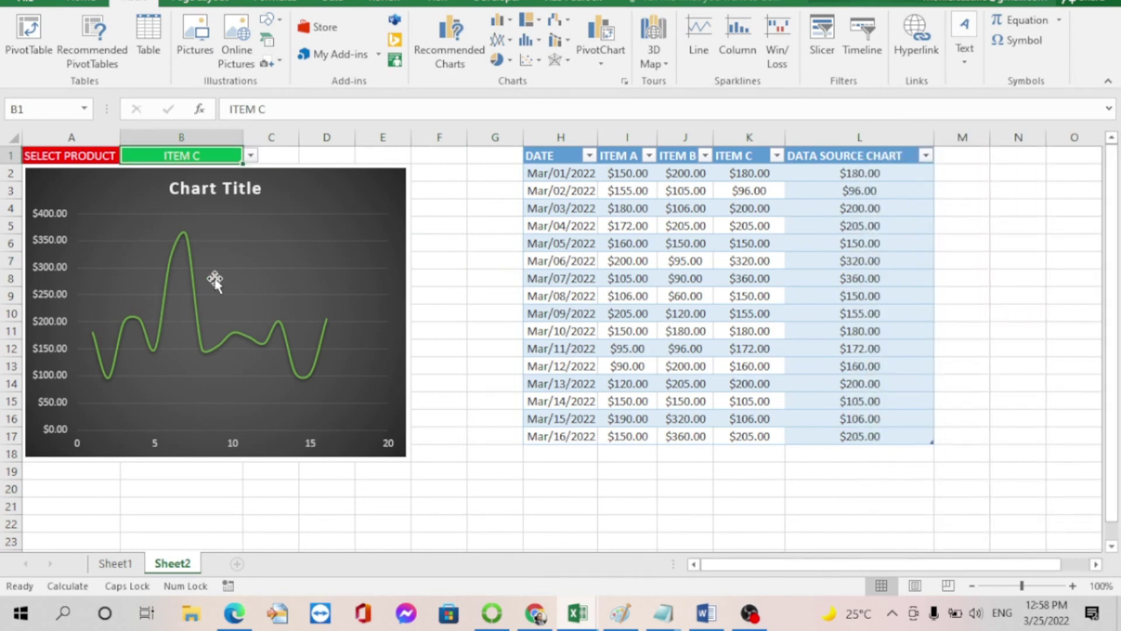
click(251, 157)
click(149, 170)
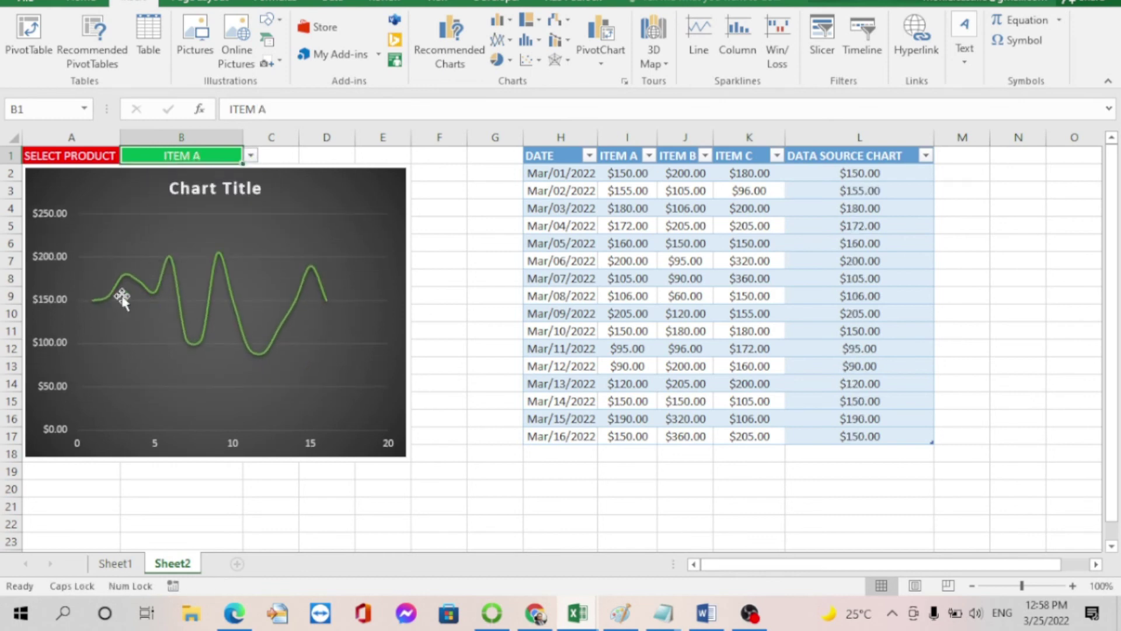
click(251, 156)
click(183, 181)
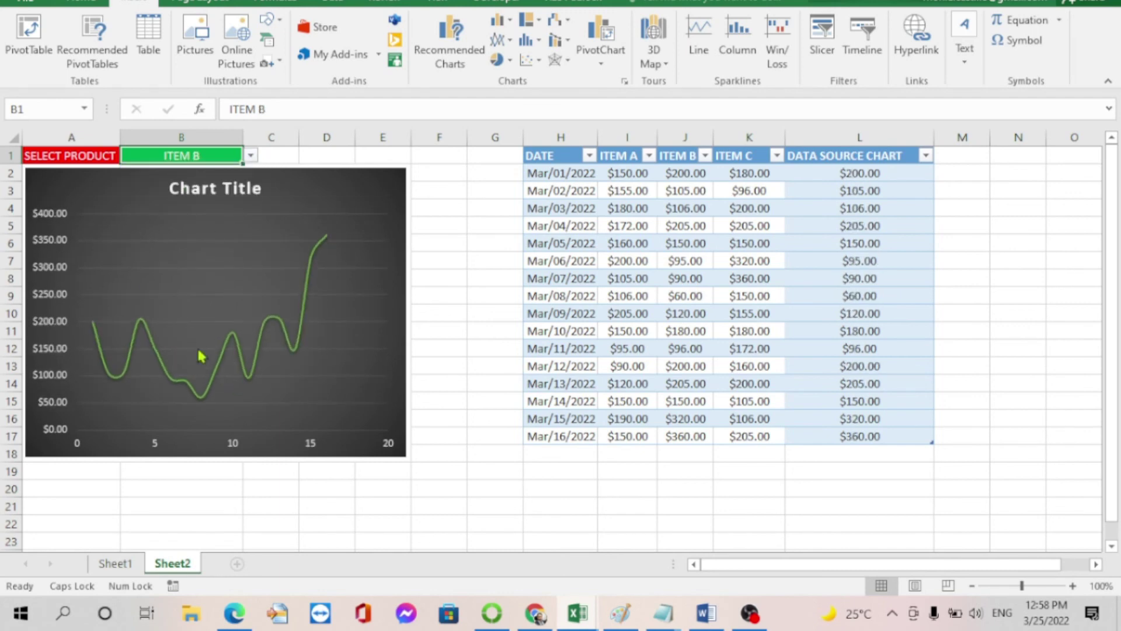
click(250, 156)
click(206, 195)
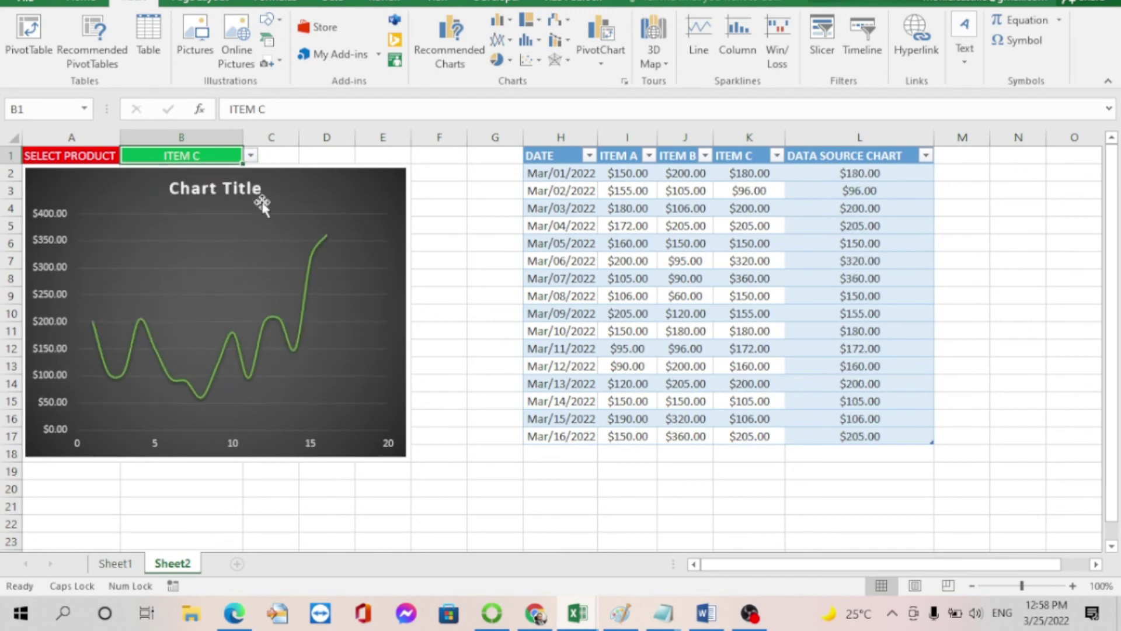
click(263, 206)
click(496, 224)
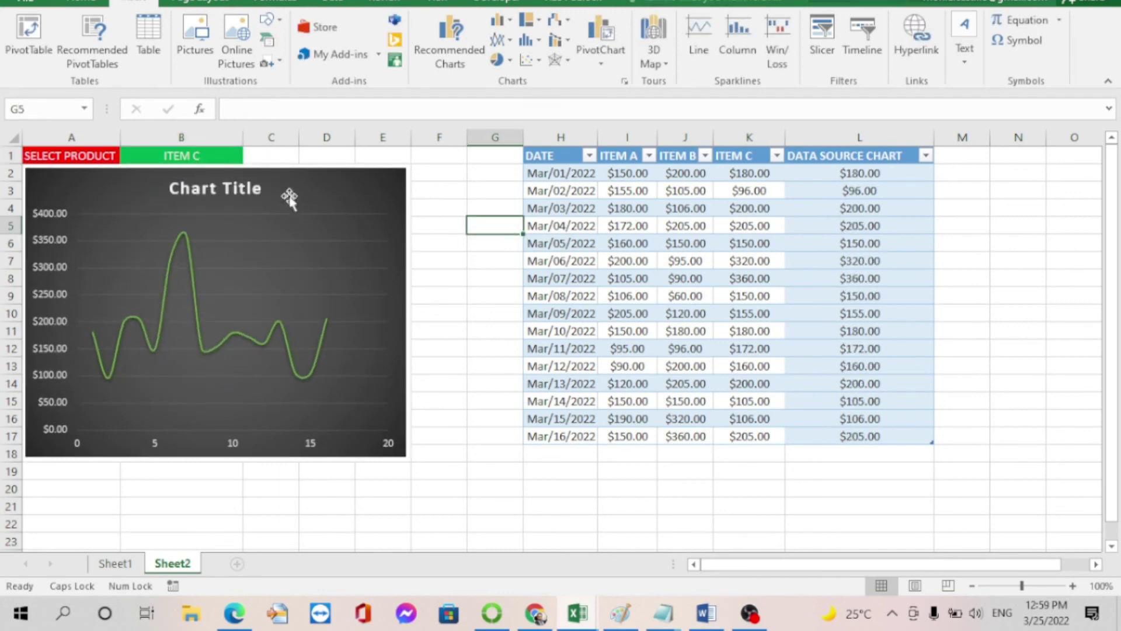
- Set the chart title to the formula =Sheet2!$B$1 so it reads ITEM C
click(222, 188)
drag(248, 188, 168, 188)
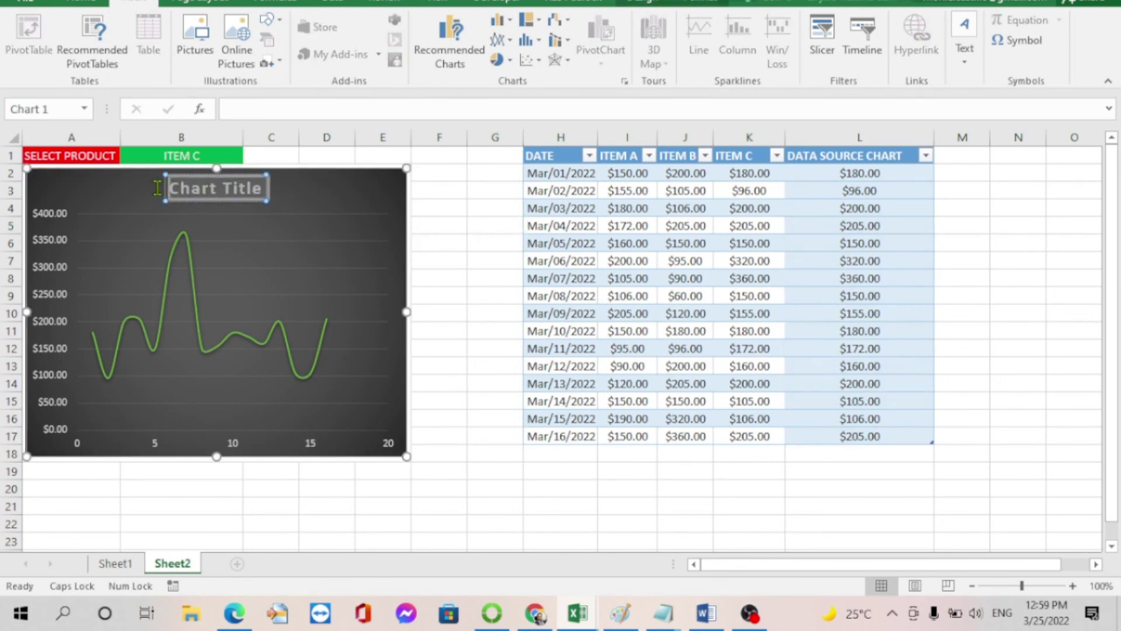
click(252, 110)
text(=)
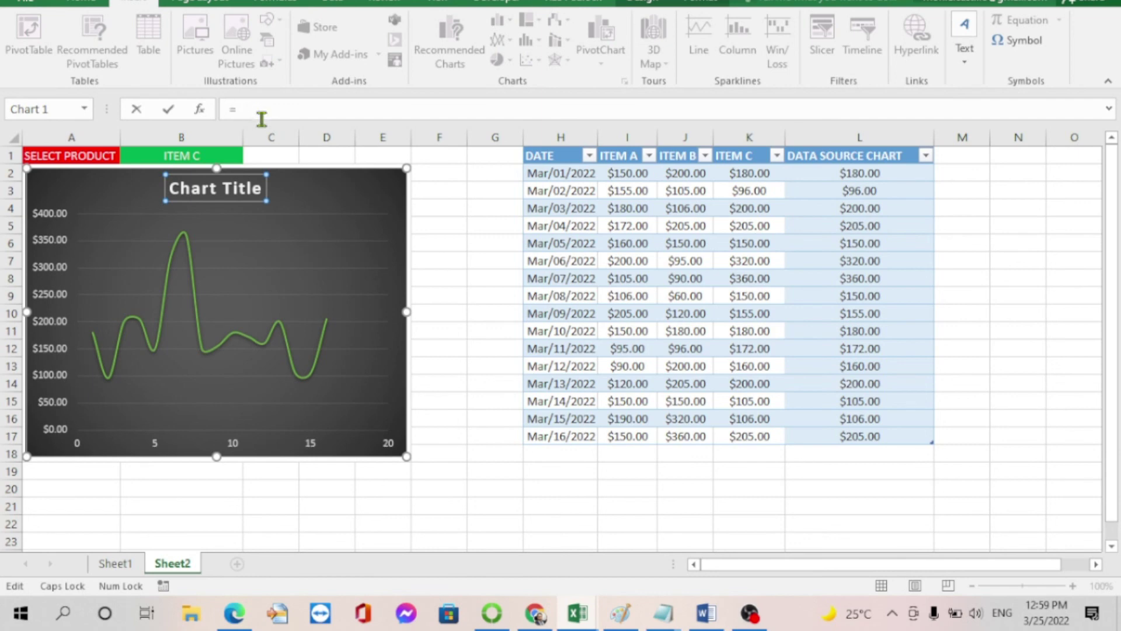
click(174, 153)
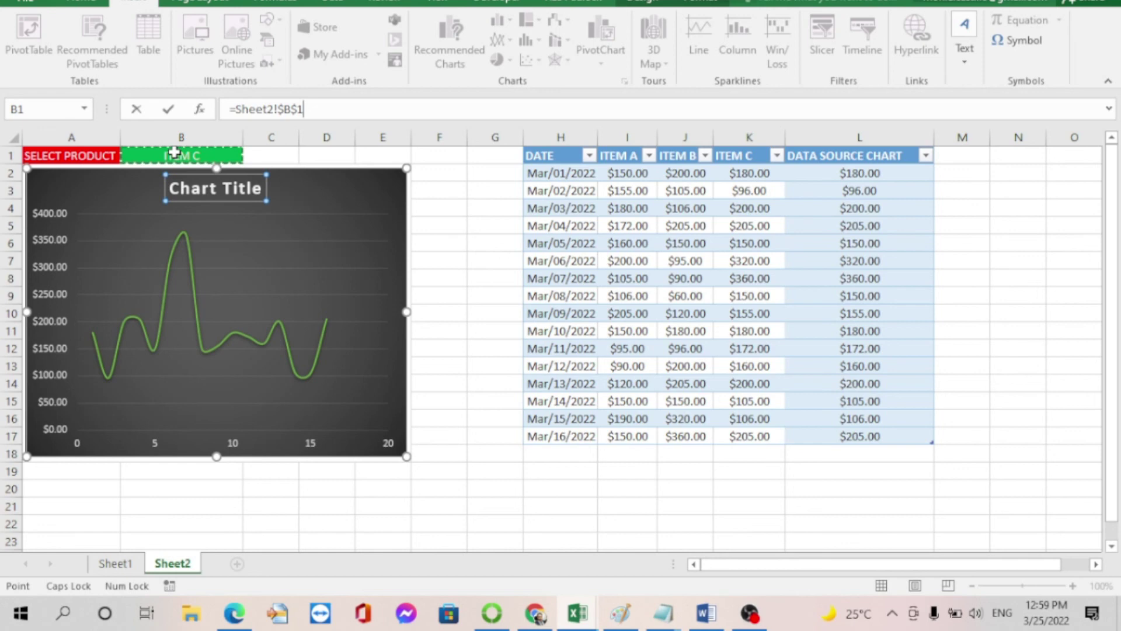
key(Return)
click(496, 261)
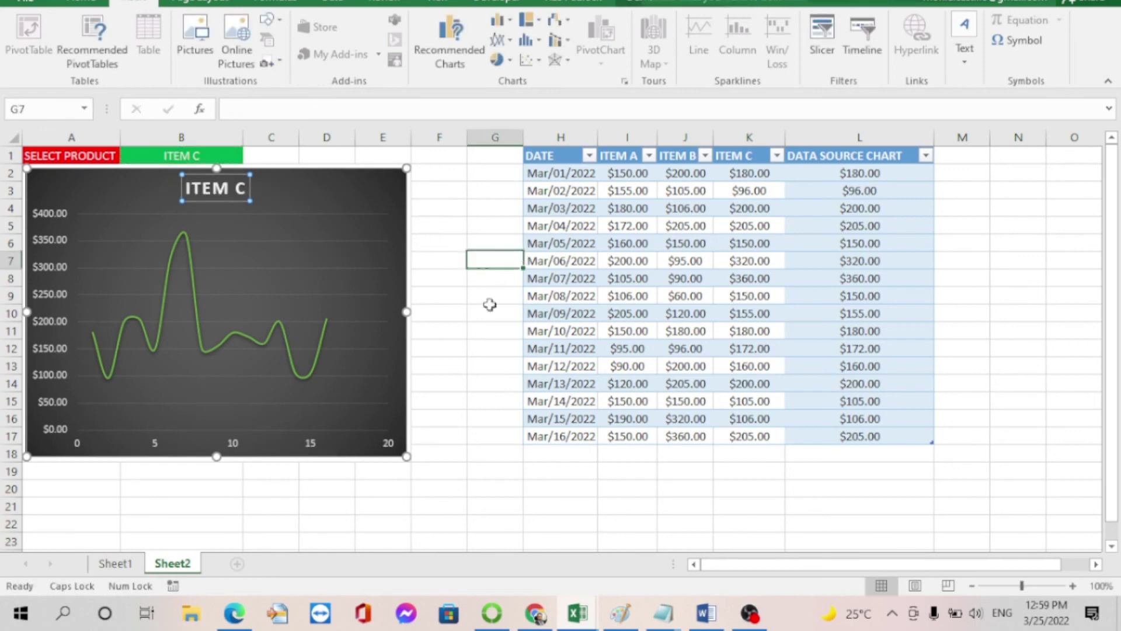
click(219, 187)
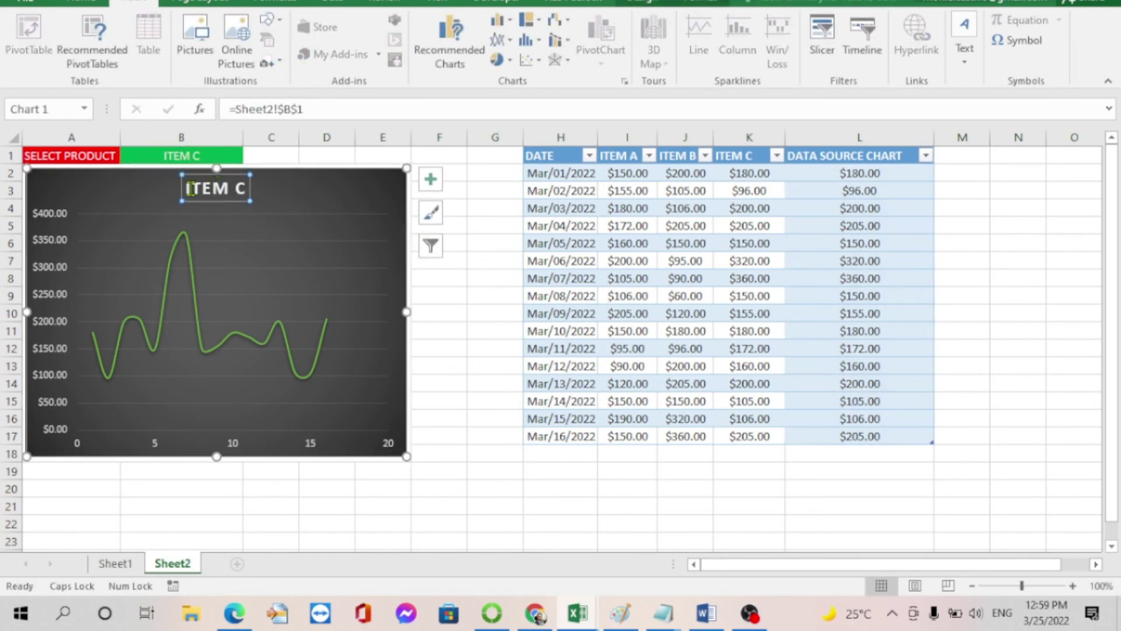
drag(186, 187, 222, 198)
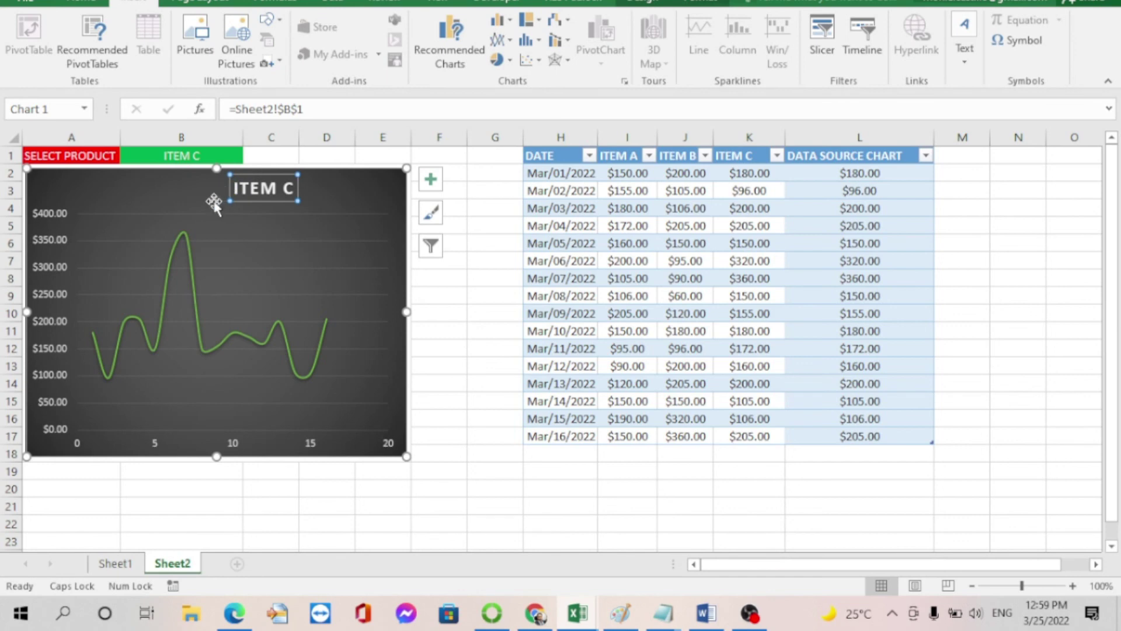
key(ctrl+z)
- Set the ITEM C chart title's font colour to green in the Font dialog
double_click(219, 190)
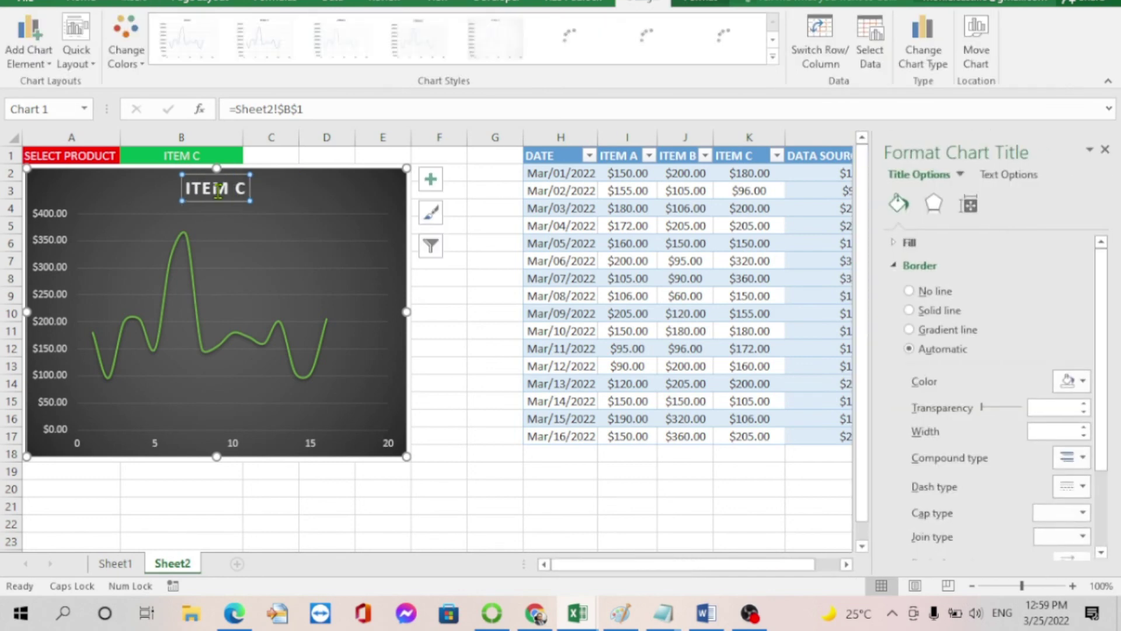
right_click(219, 189)
click(261, 267)
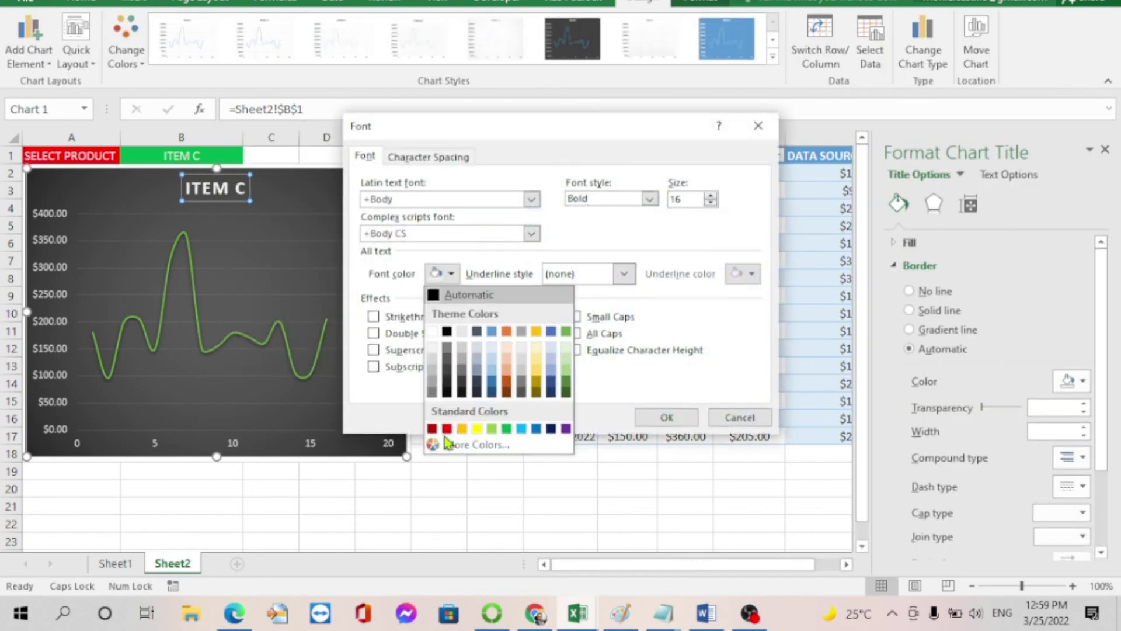
click(666, 417)
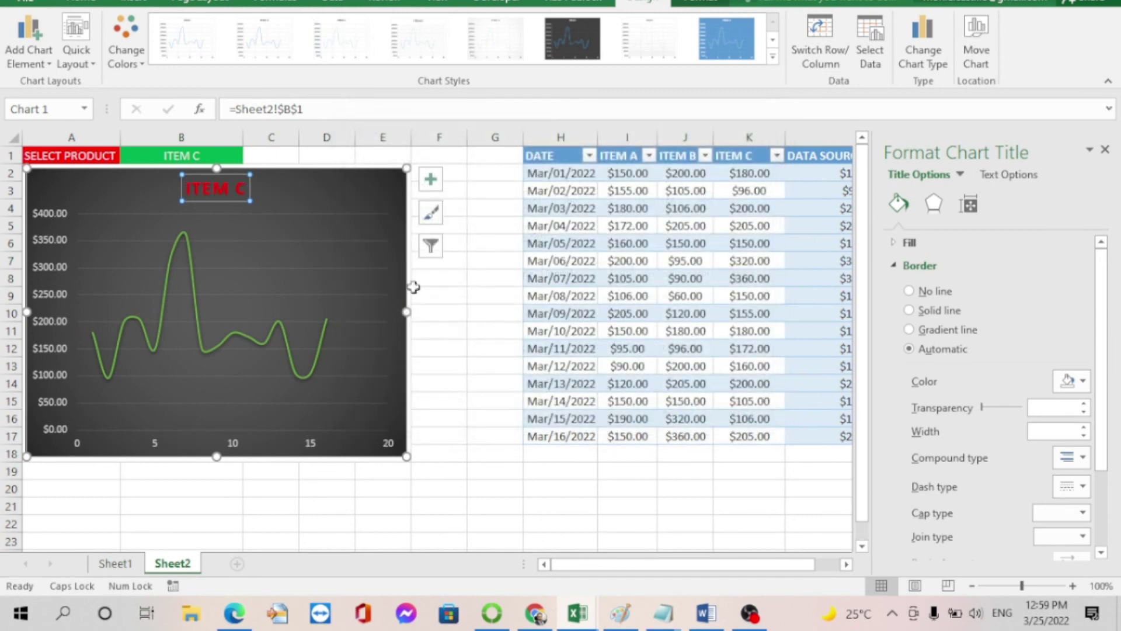
right_click(235, 192)
click(278, 268)
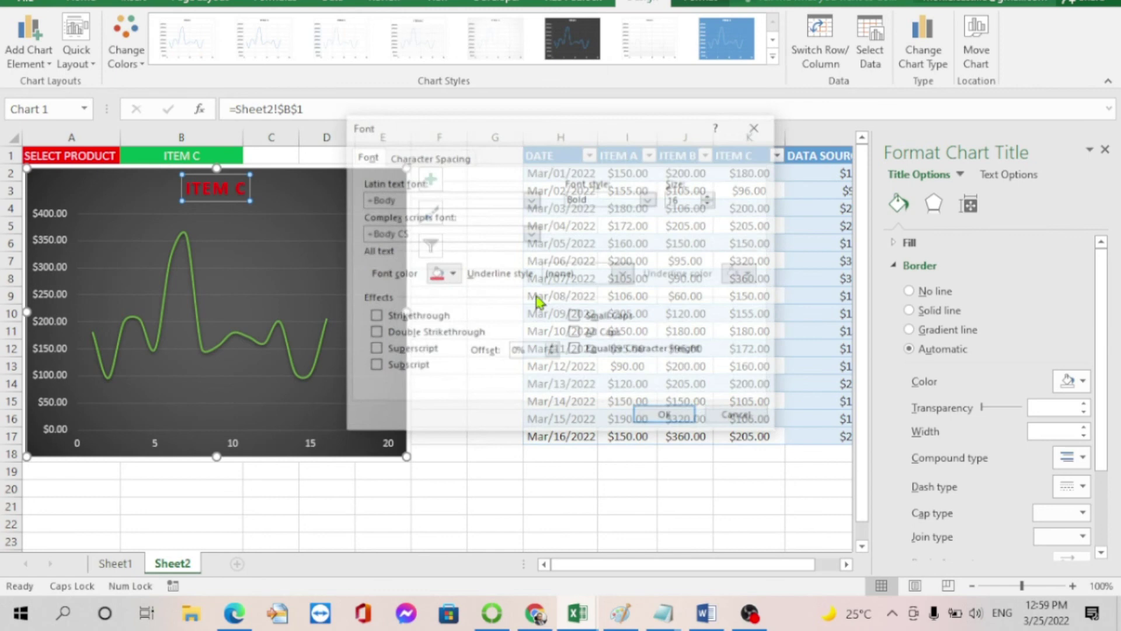
click(442, 273)
click(491, 429)
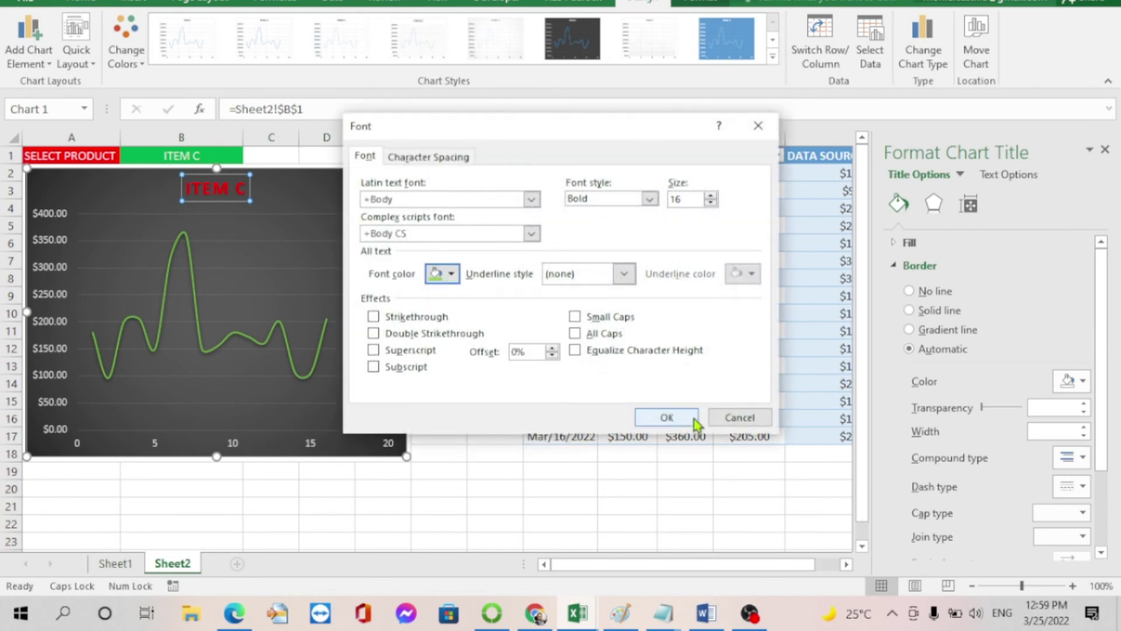
click(678, 417)
click(500, 278)
click(222, 156)
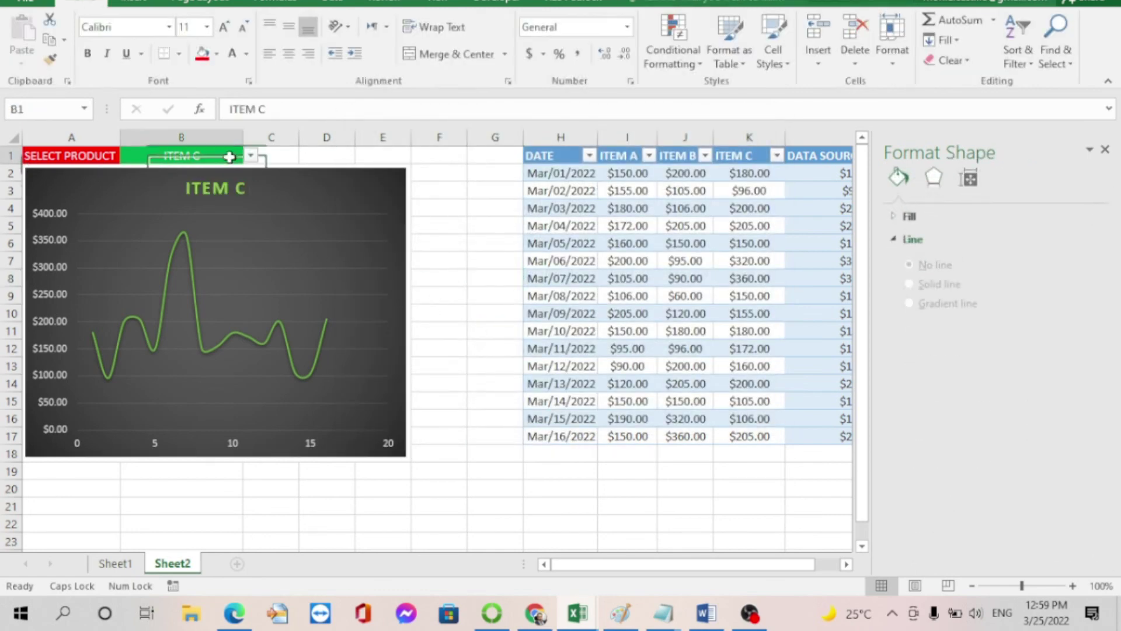
- Pick ITEM A, then ITEM B from the B1 dropdown, confirming the chart title and green line update
click(205, 174)
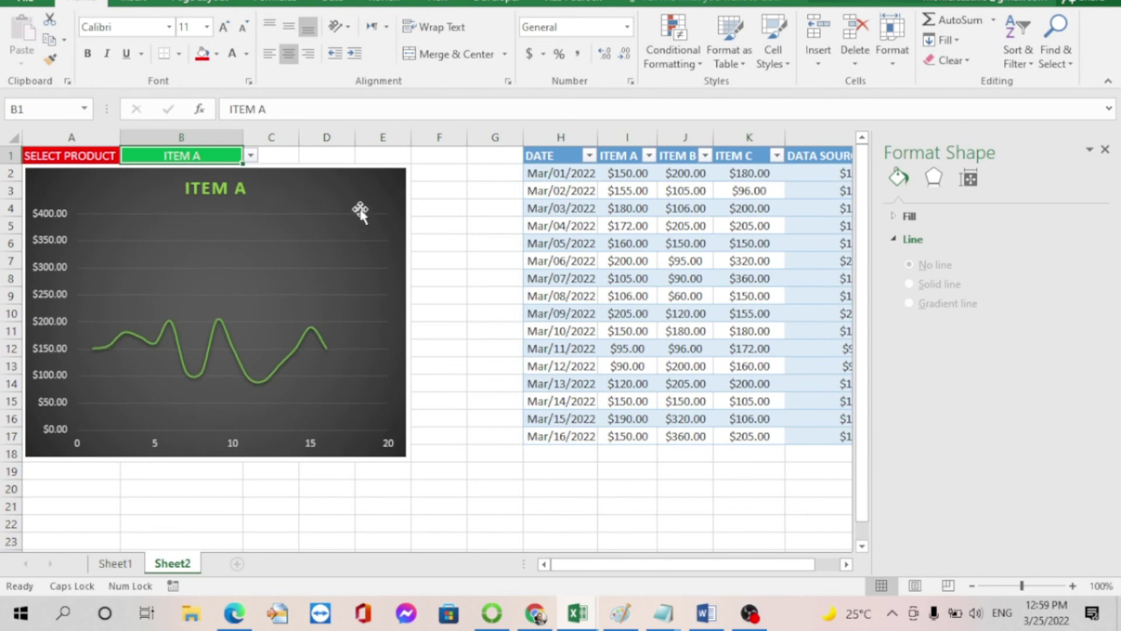
click(226, 190)
click(488, 225)
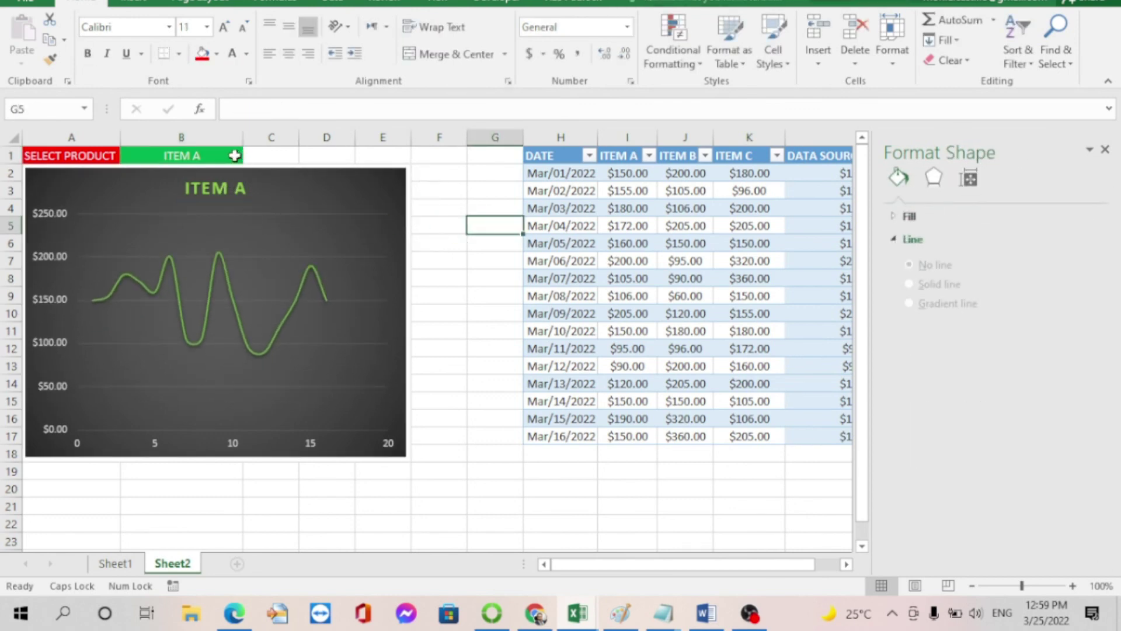
click(236, 155)
click(249, 155)
click(170, 182)
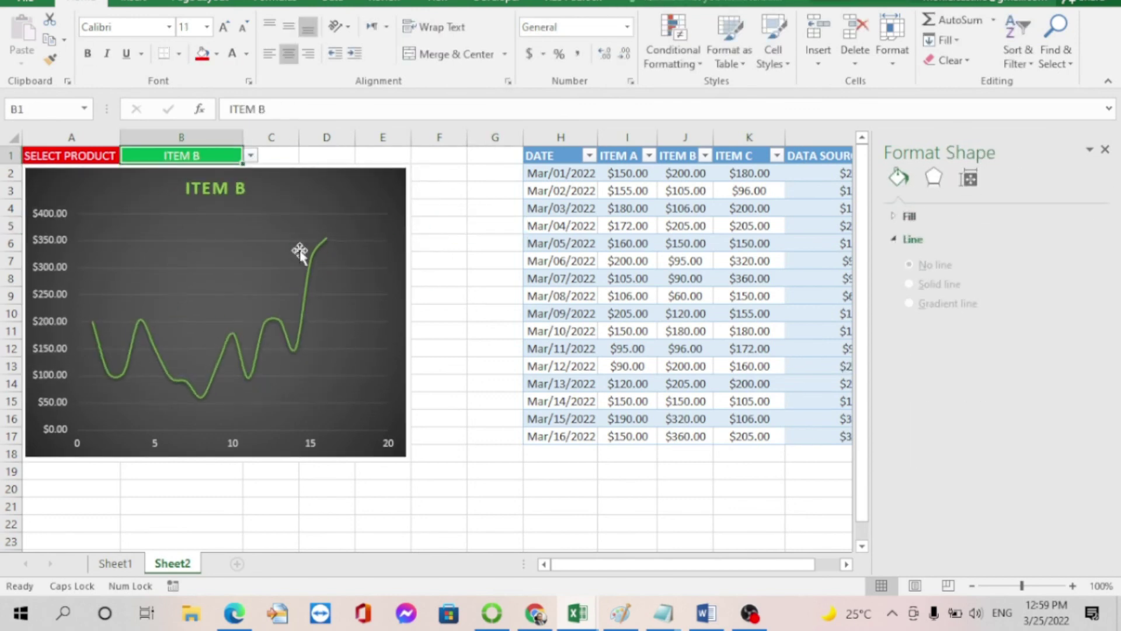
click(468, 261)
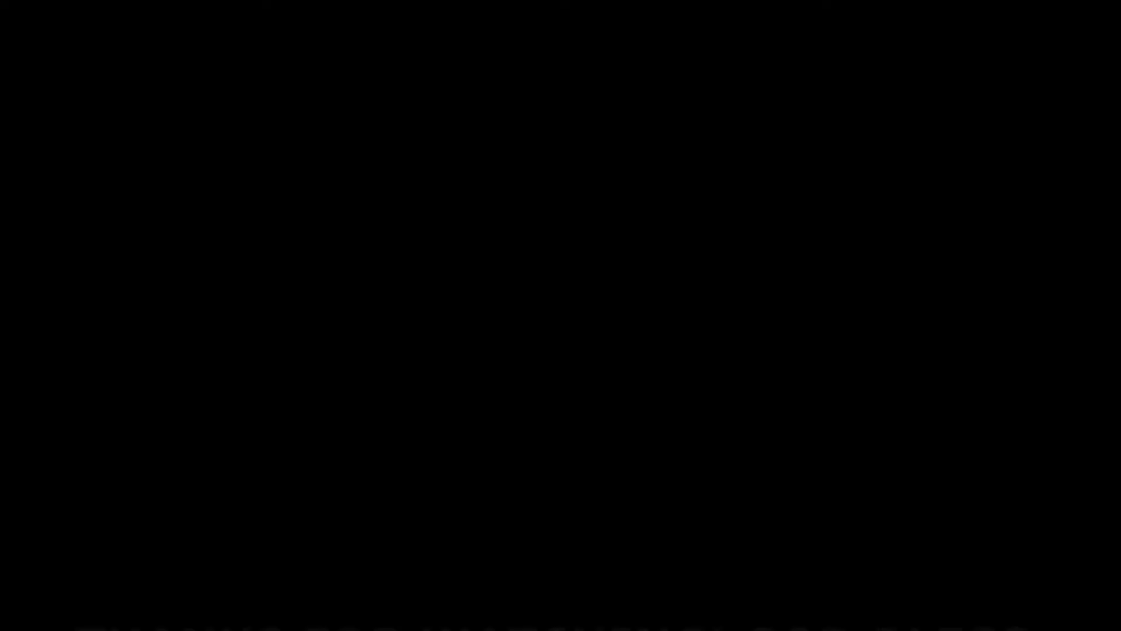